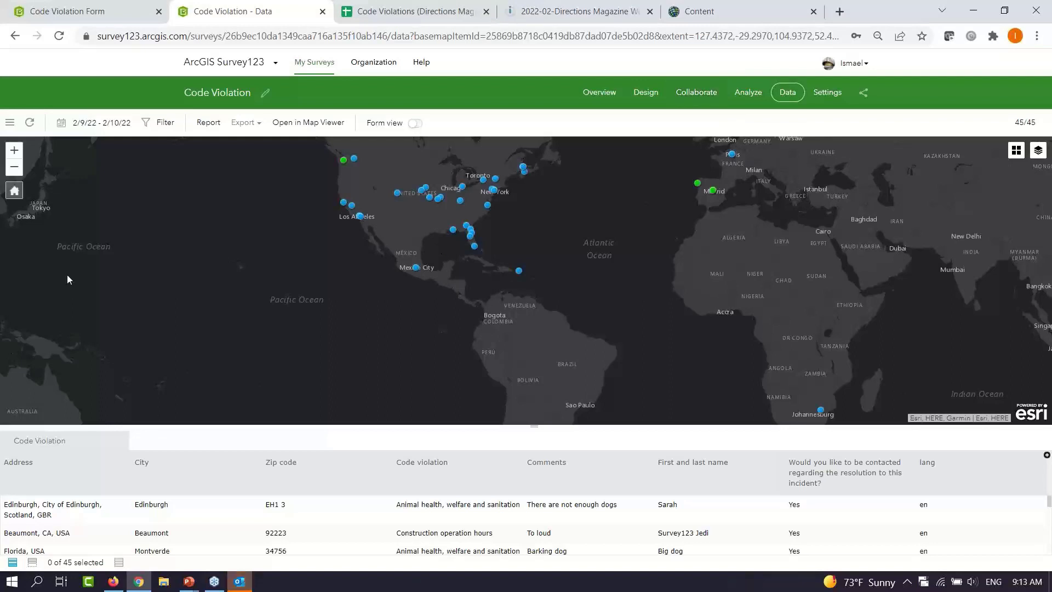
Refresh the survey data while panning the map between the Americas, Africa and Europe
left_click(30, 126)
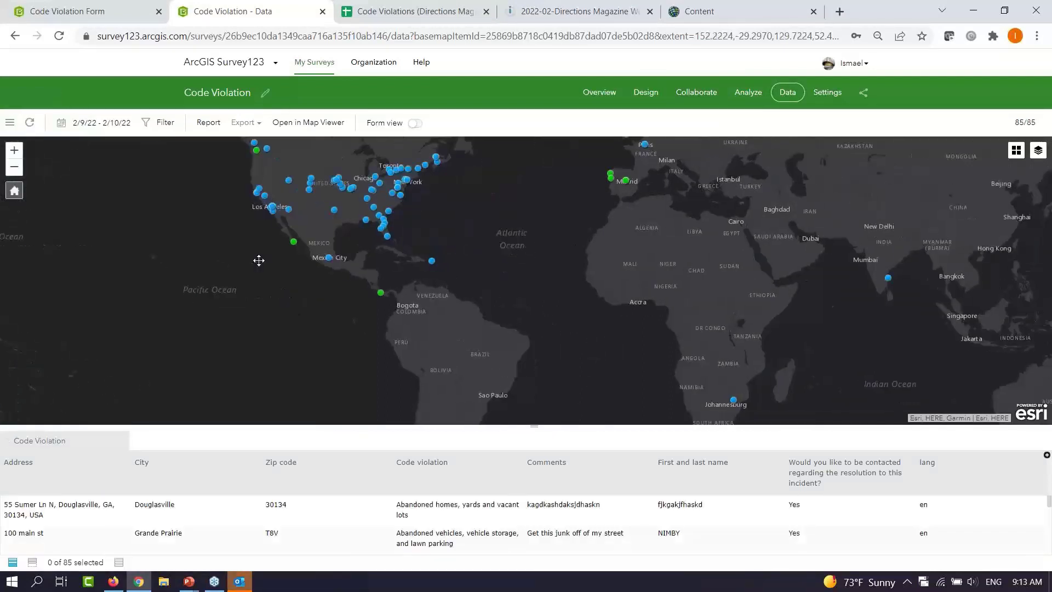
left_click_drag(259, 261, 187, 154)
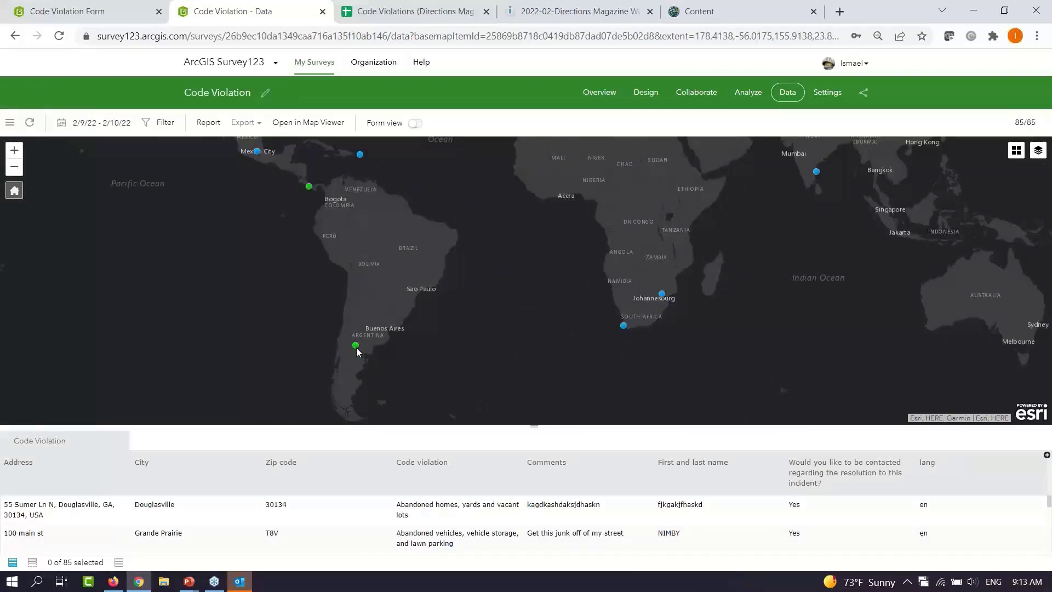
left_click_drag(405, 249, 422, 312)
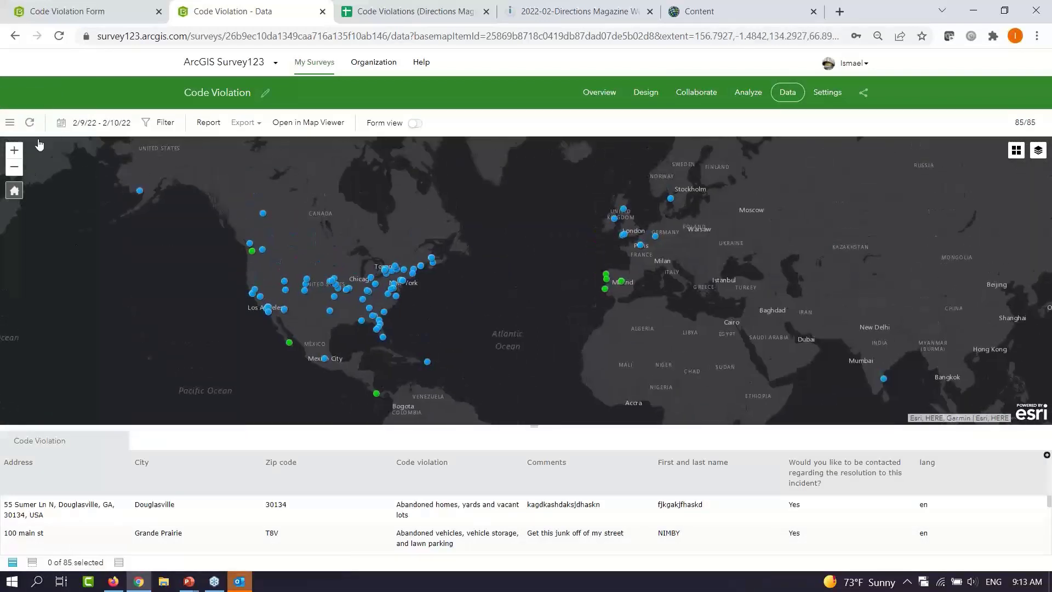
left_click(31, 124)
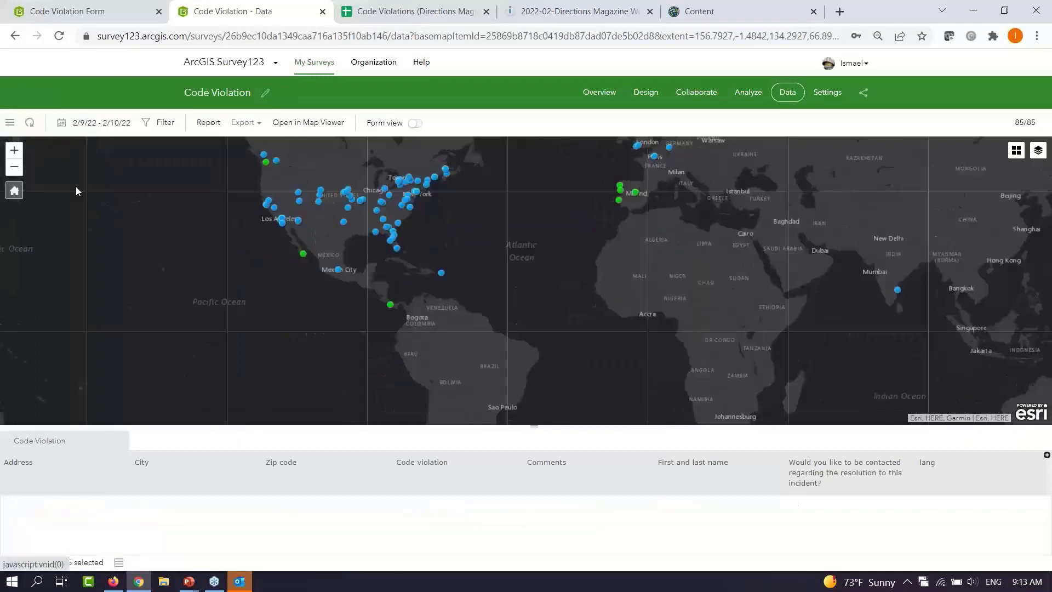
left_click(31, 124)
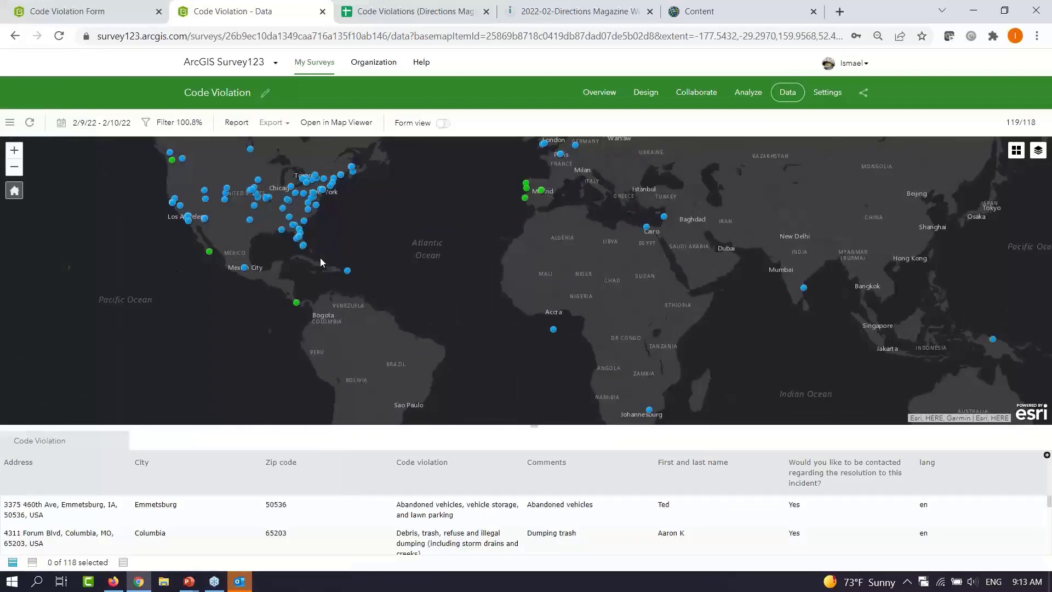
Keep refreshing until all 161 records load, then switch to the Code Violations spreadsheet
left_click_drag(337, 249, 334, 314)
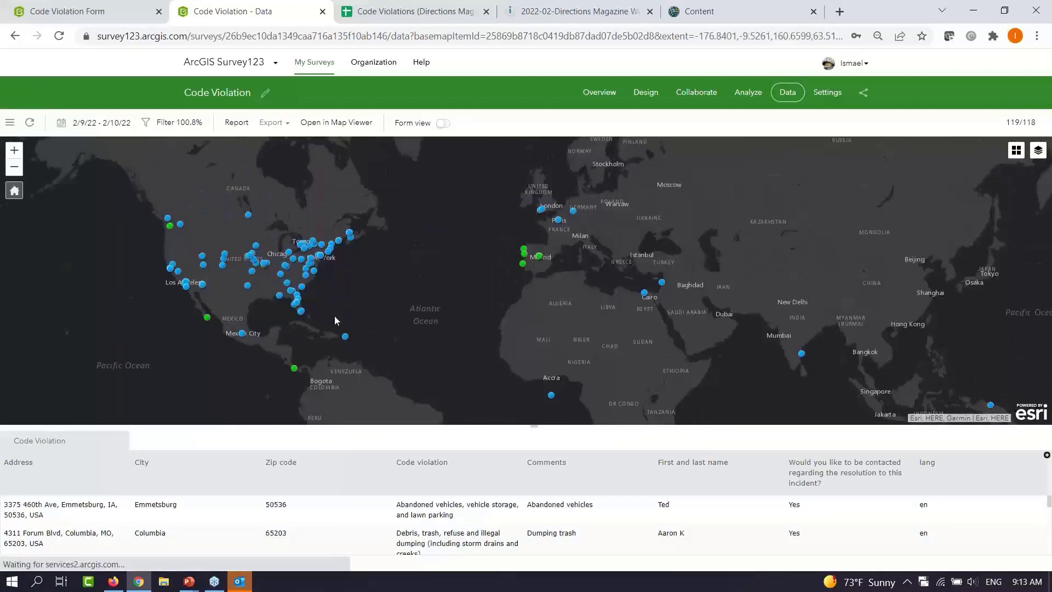
left_click(30, 126)
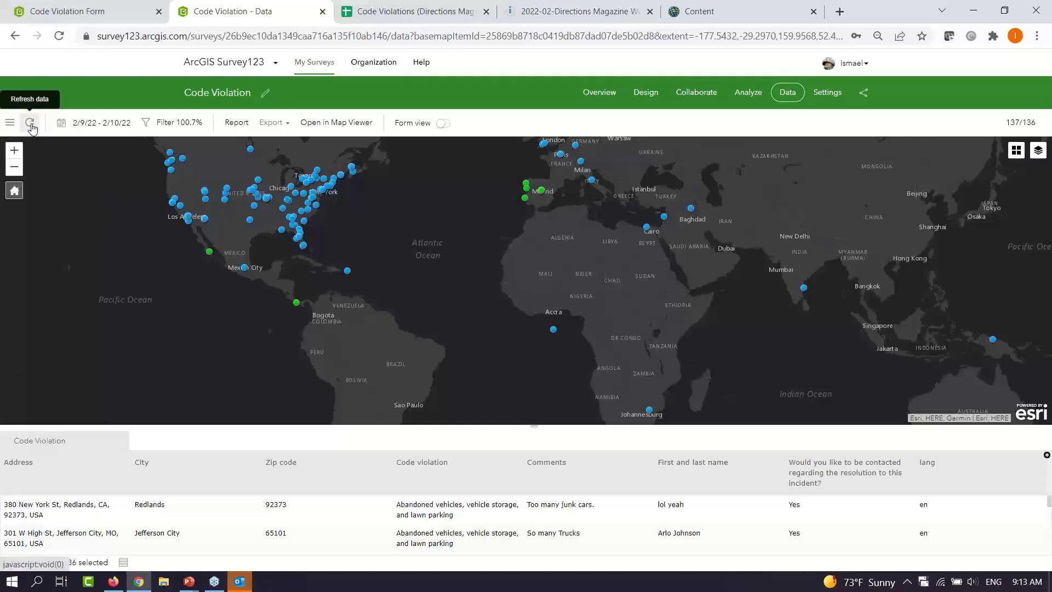
left_click(30, 126)
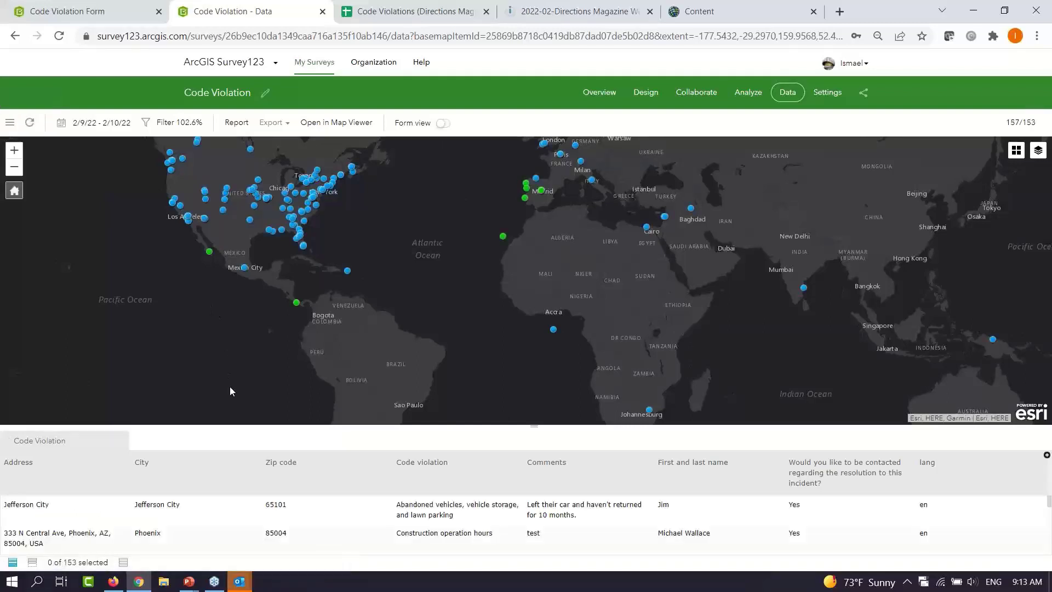
left_click(30, 122)
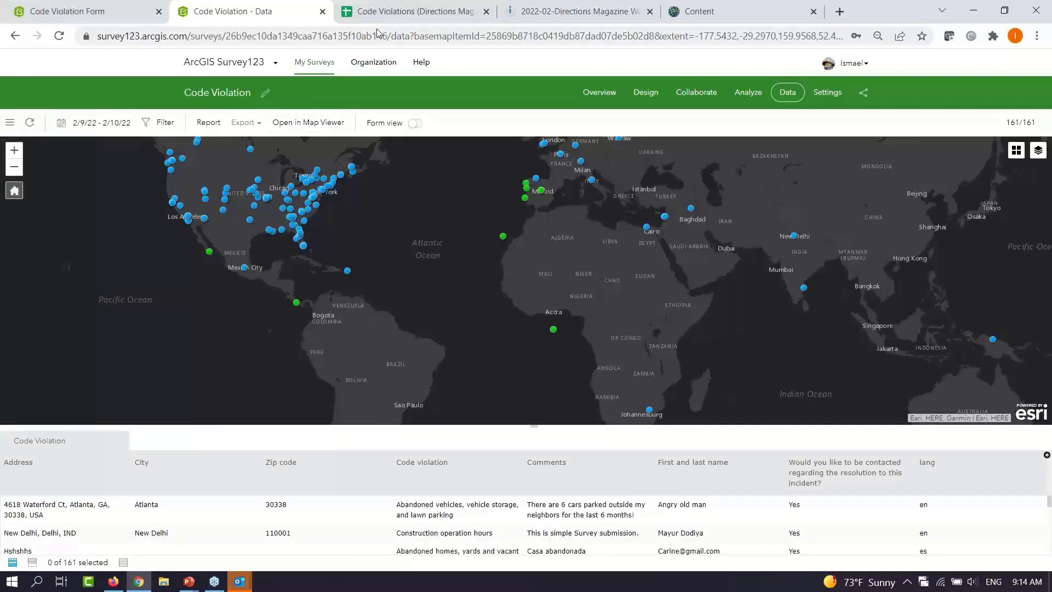
left_click(392, 17)
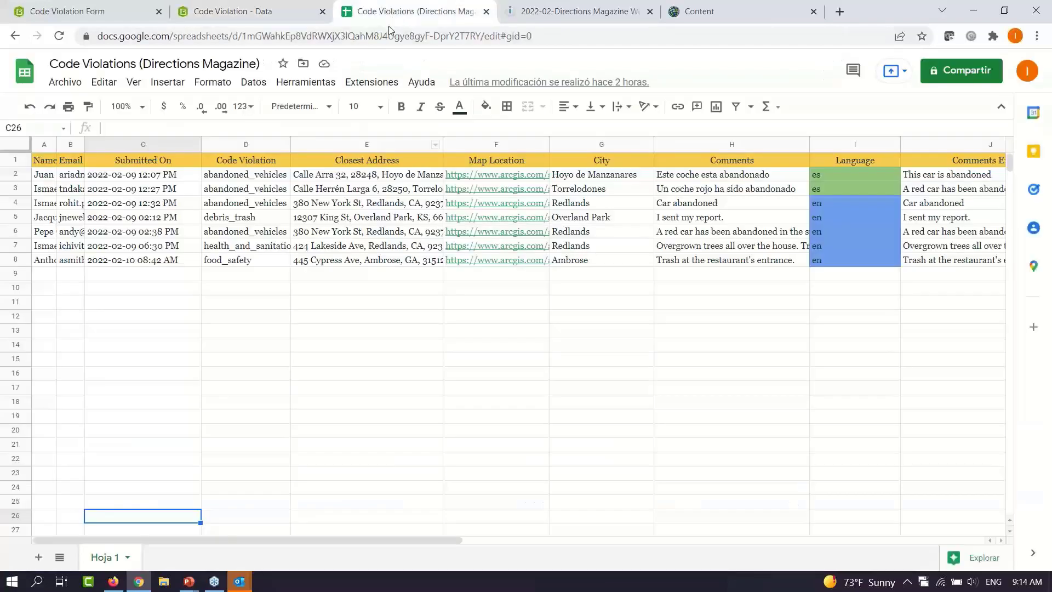
Select cell E12 and browse the Code Violations rows and columns, including detected languages and translated comments
left_click(307, 320)
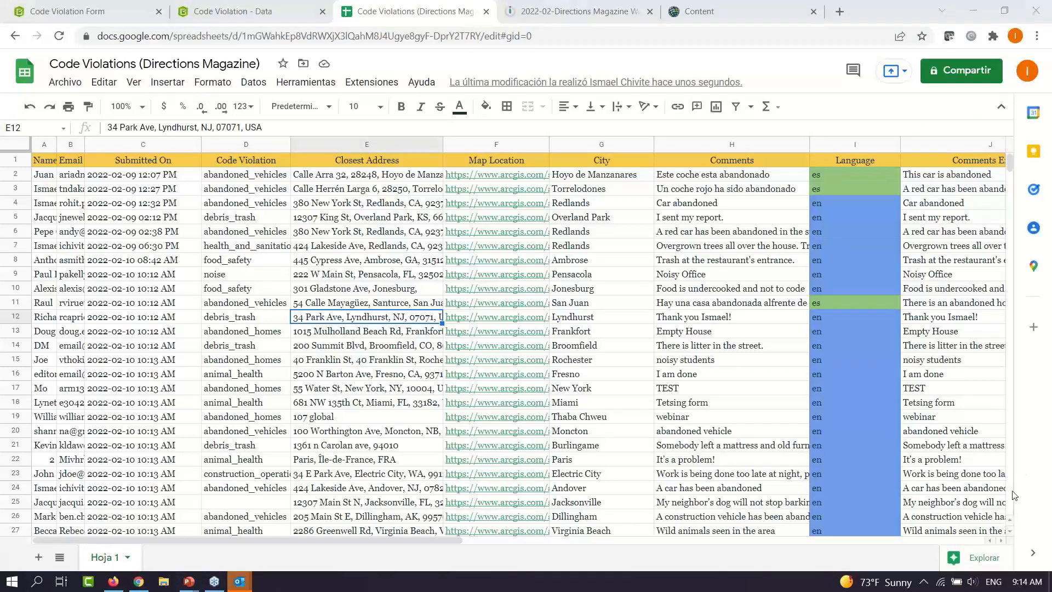
scroll(1014, 495, "down", 15)
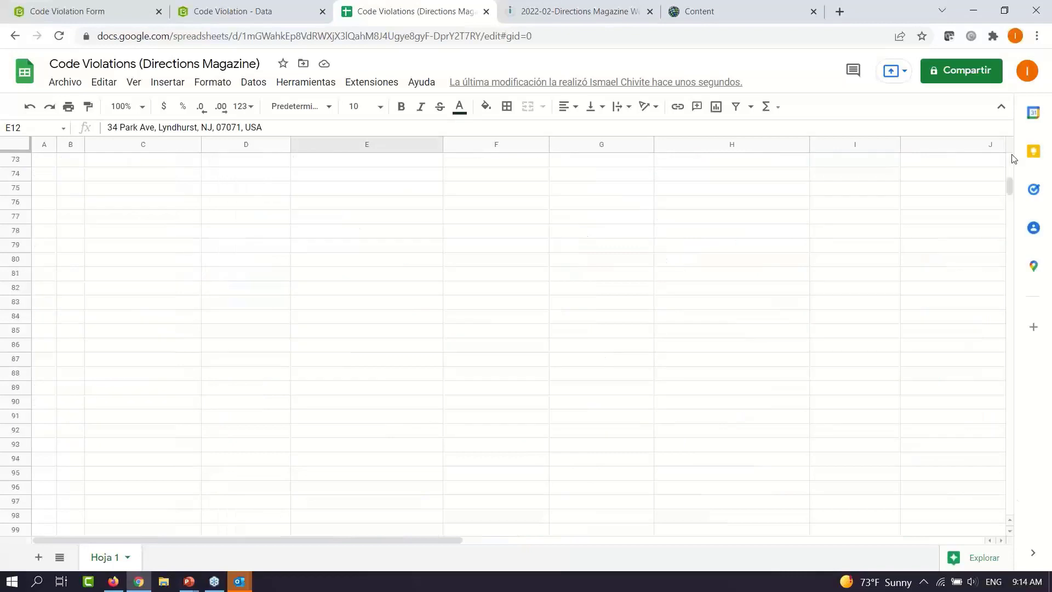
scroll(1013, 159, "up", 15)
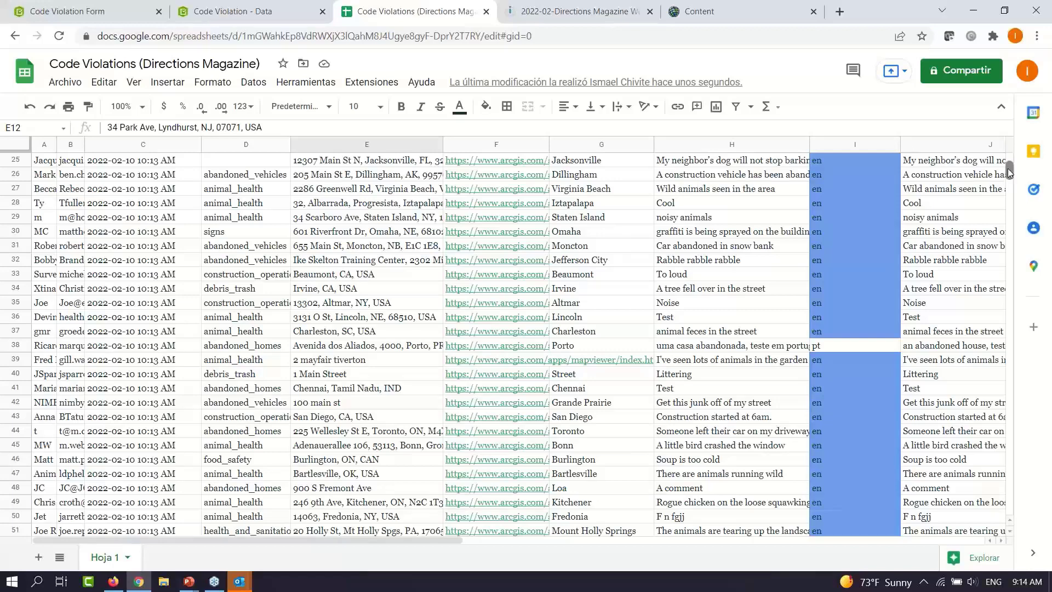
scroll(1008, 169, "up", 8)
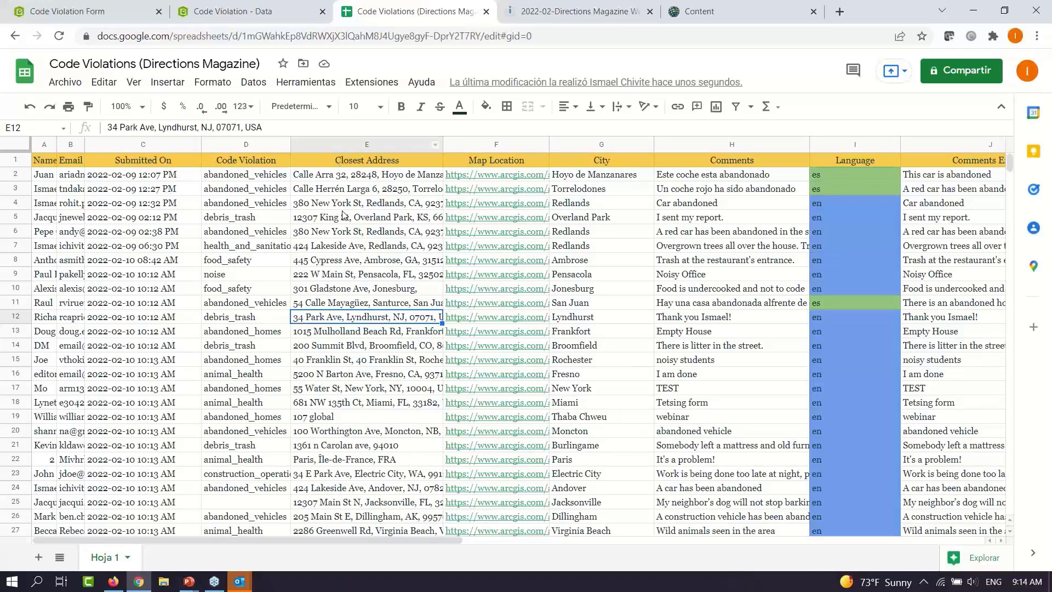
mouse_move(487, 206)
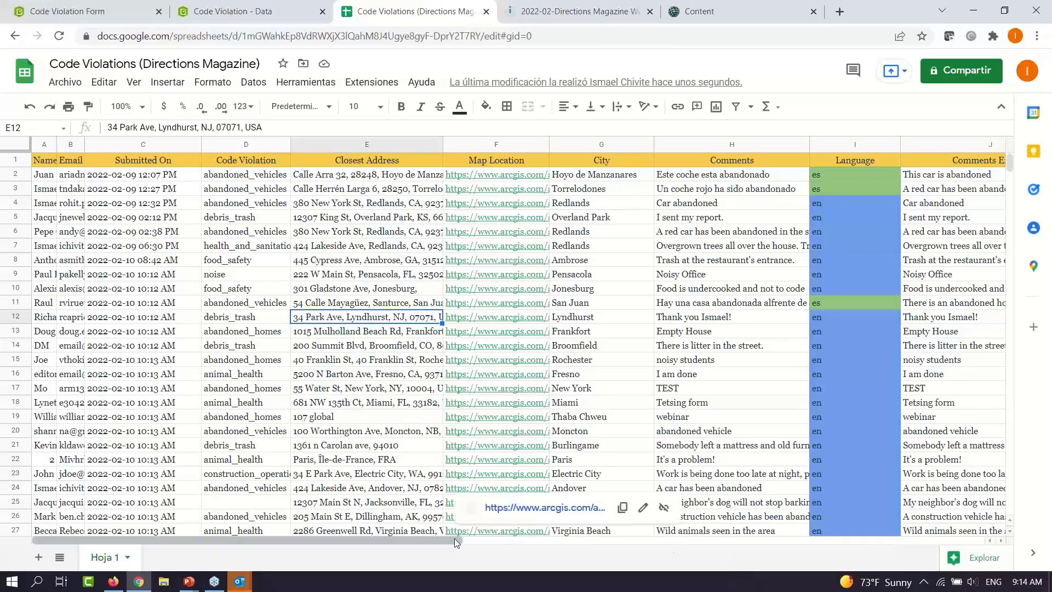
scroll(464, 538, "right", 2)
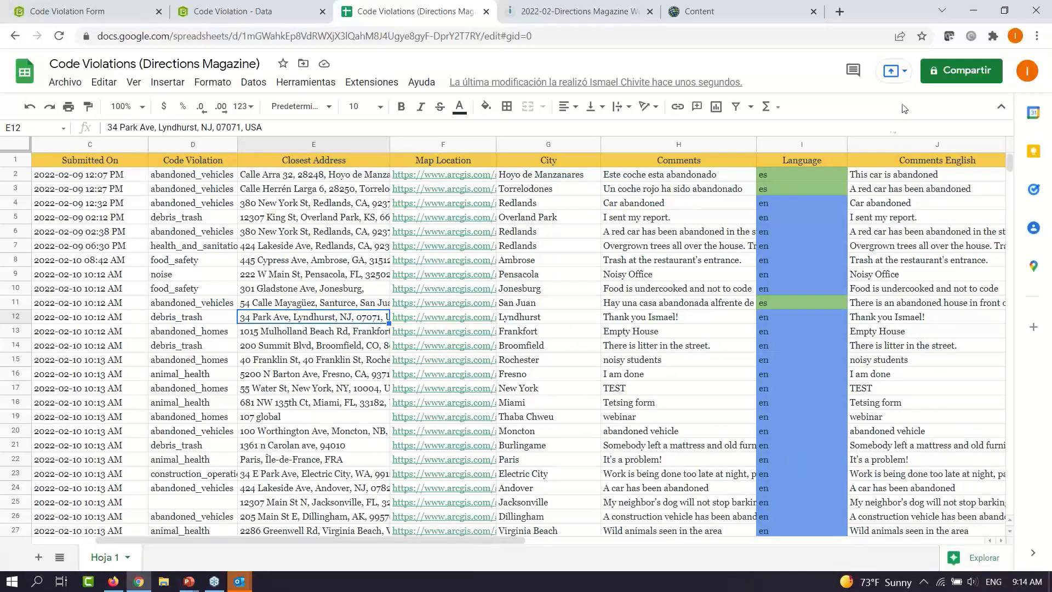
scroll(775, 189, "left", 1)
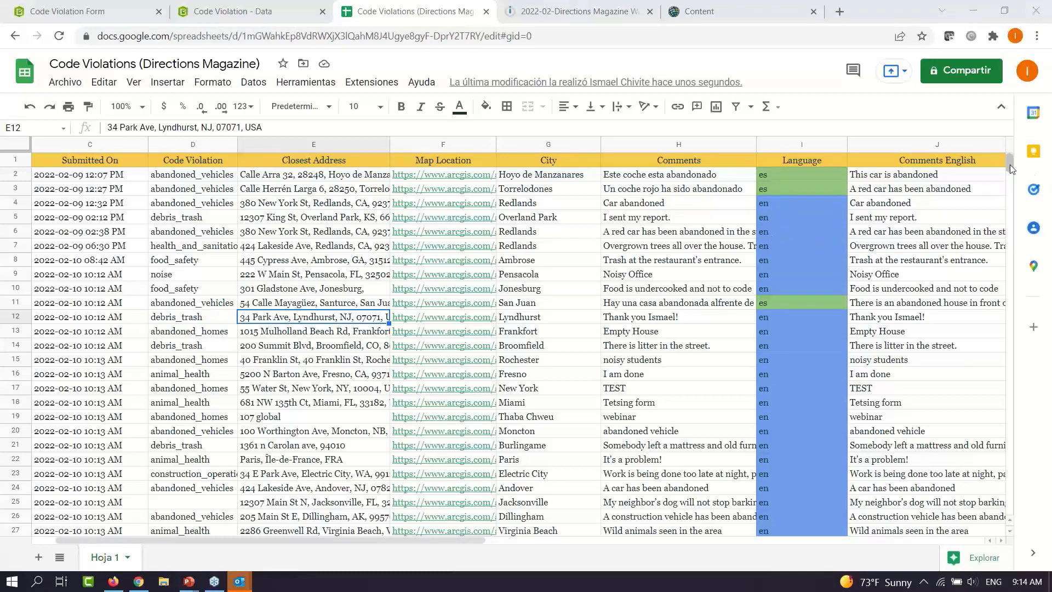
left_click_drag(1010, 164, 1011, 180)
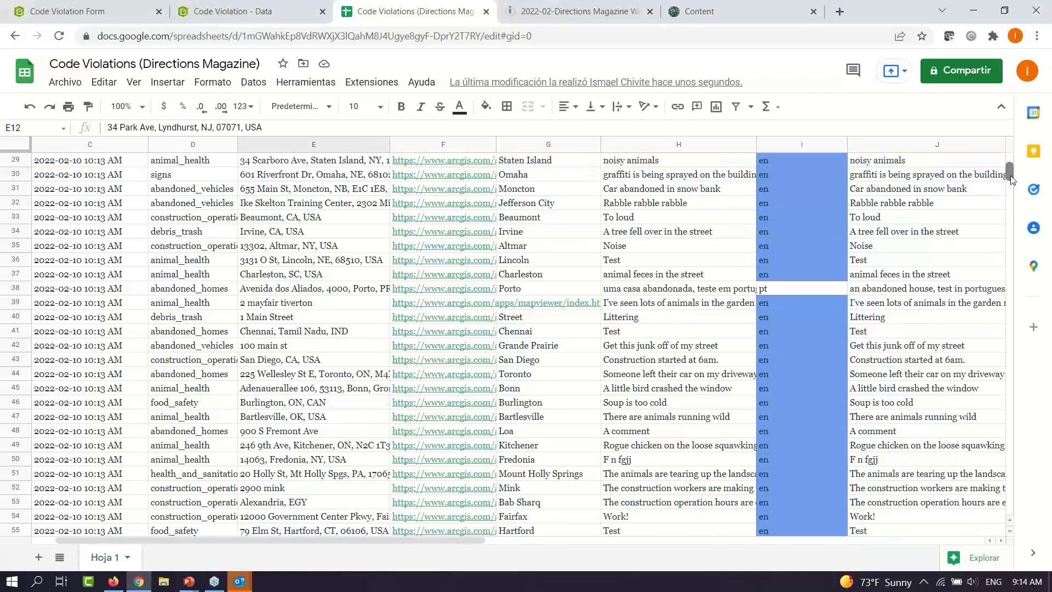
scroll(1011, 179, "down", 2)
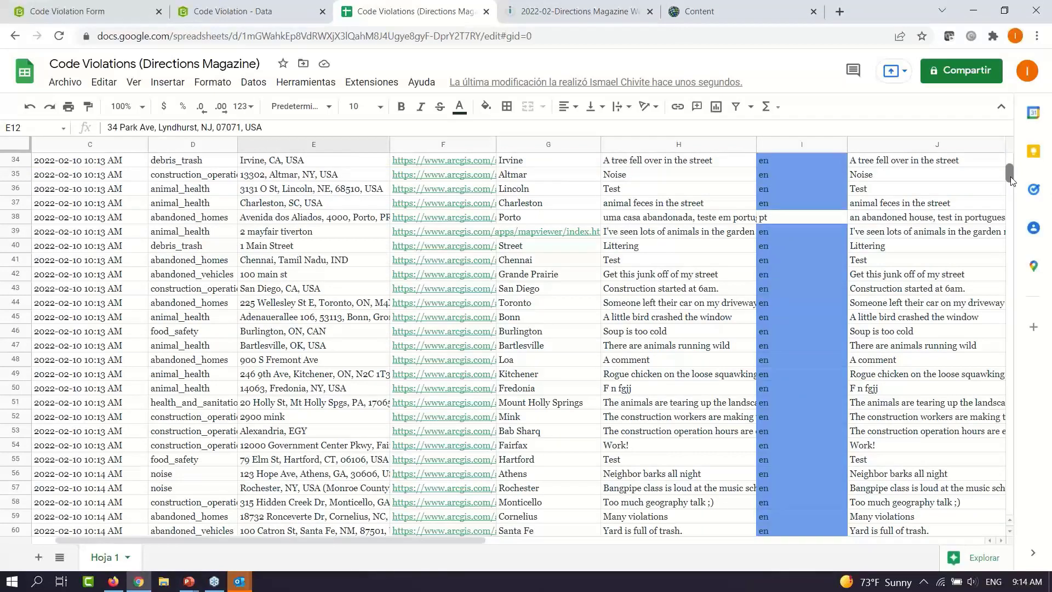
left_click_drag(1011, 181, 1012, 191)
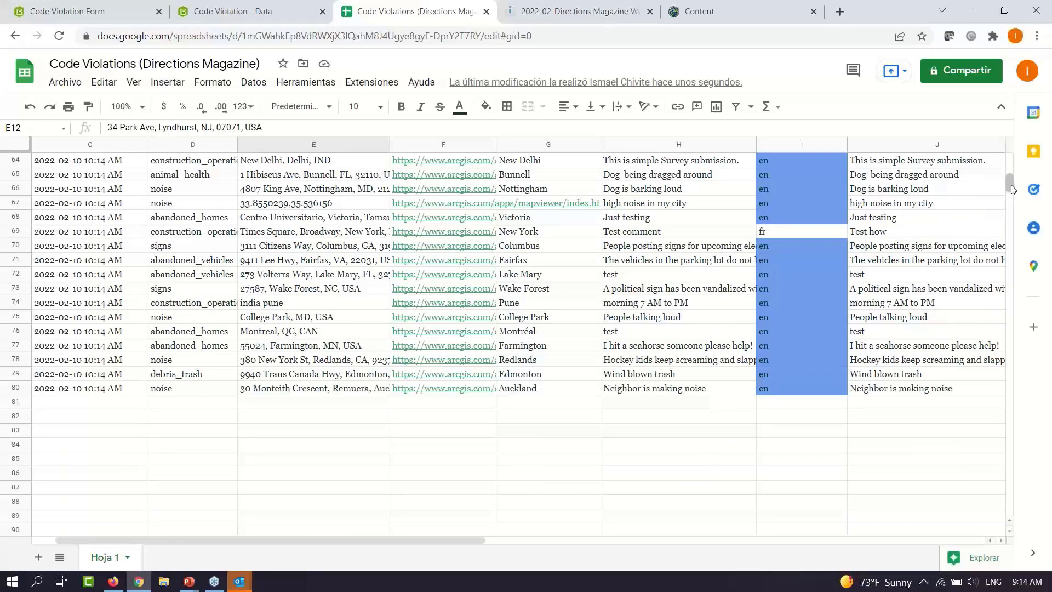
left_click_drag(1012, 189, 1012, 173)
scroll(677, 306, "up", 6)
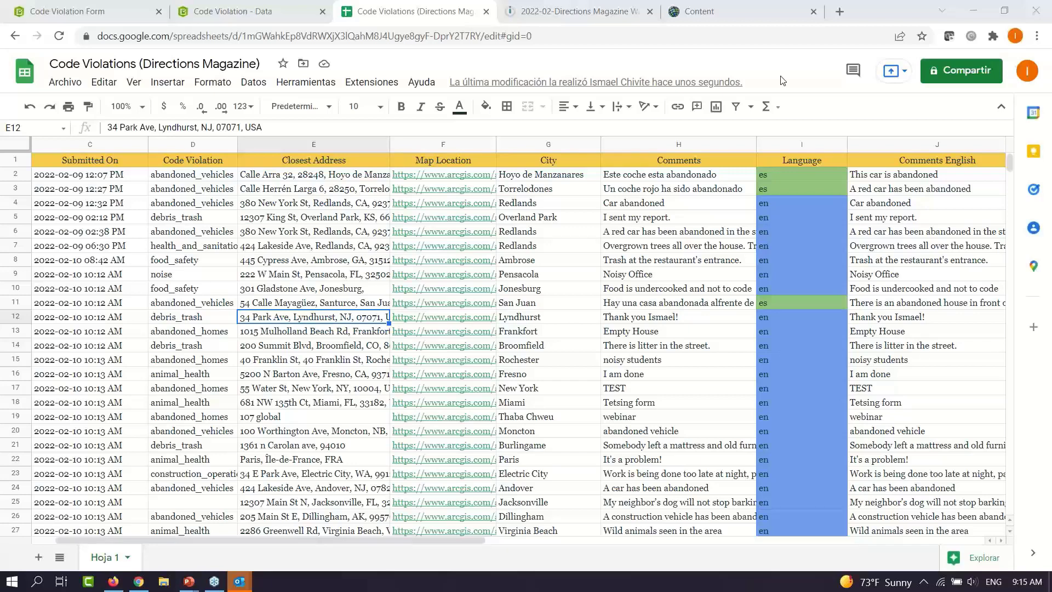
Scroll through the remaining Code Violations rows and columns, then bring Outlook forward
left_click(1009, 164)
left_click_drag(1008, 170, 1011, 196)
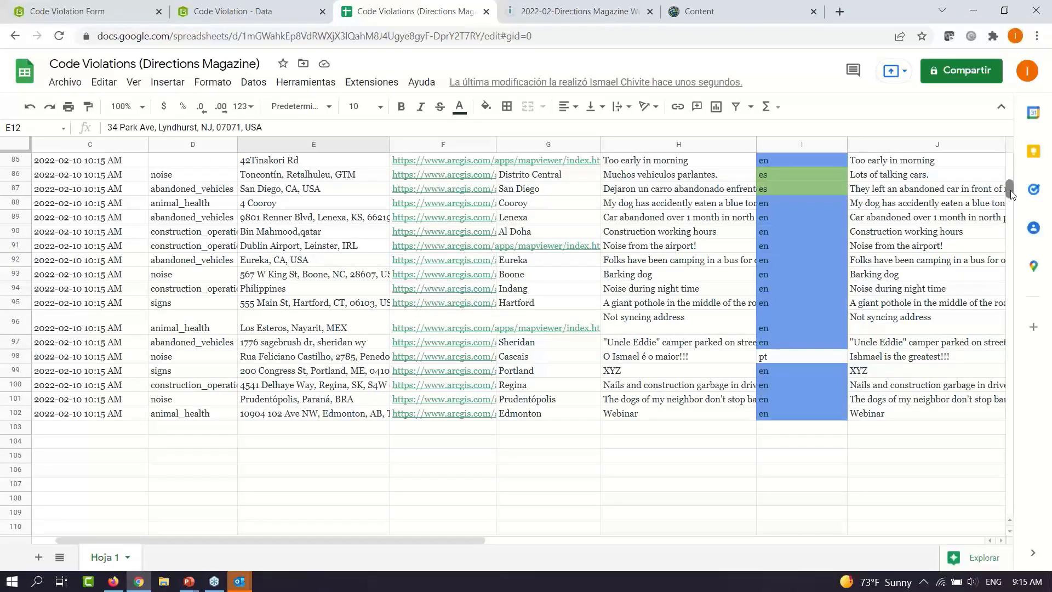
left_click_drag(1010, 189, 1009, 162)
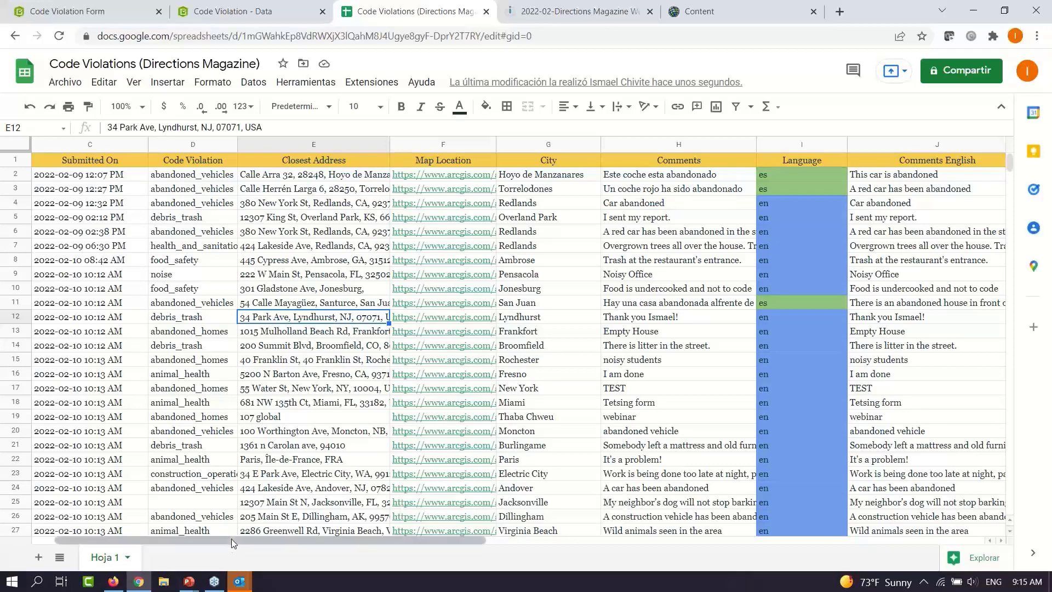
left_click_drag(219, 542, 186, 542)
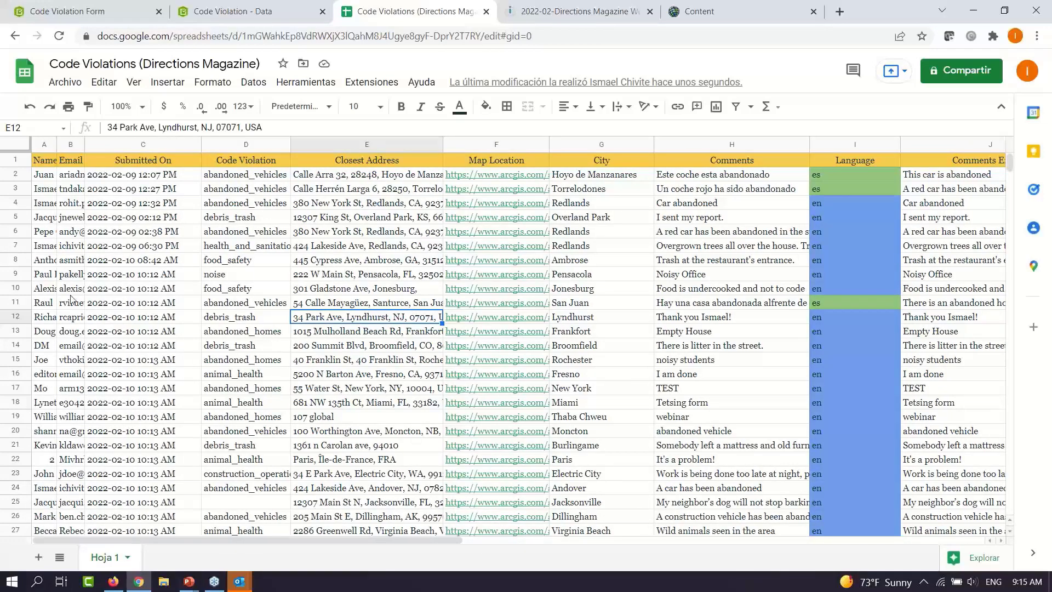
left_click(240, 582)
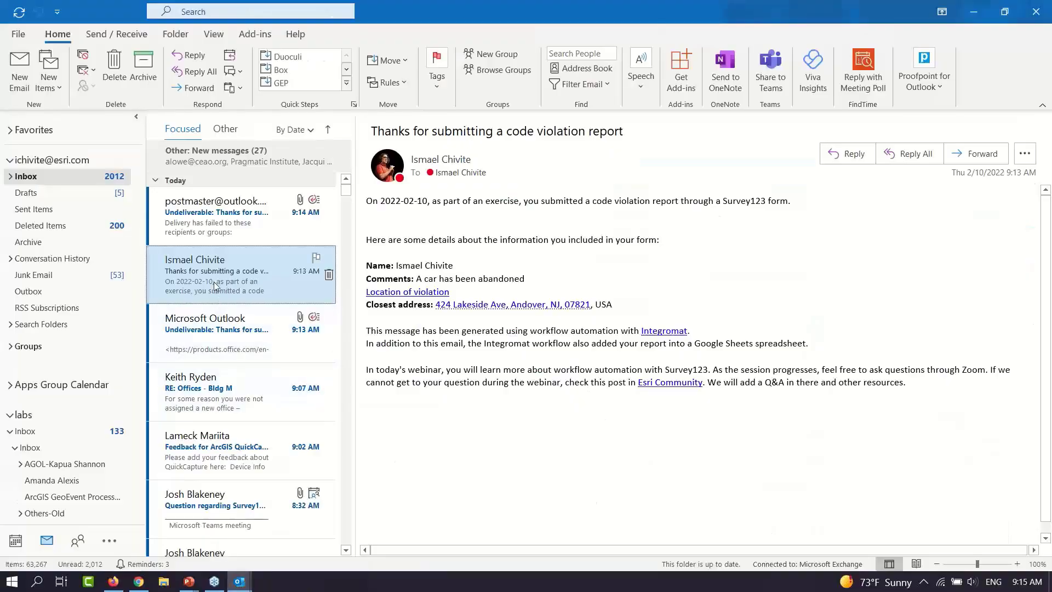
Open the 'Thanks for submitting a code violation report' email in its own window and review it
double_click(215, 281)
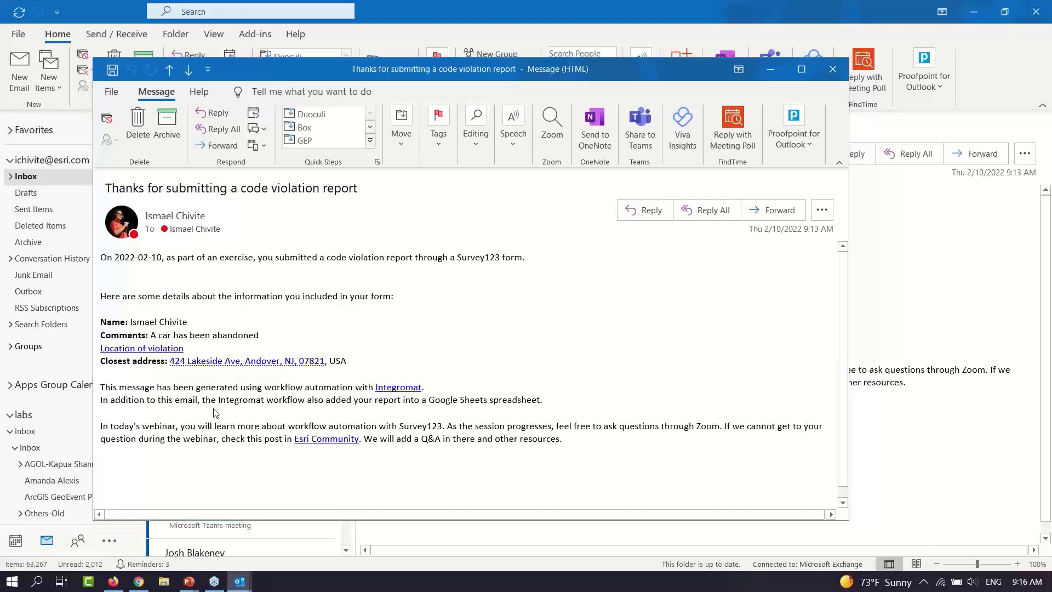
key("alt+Tab")
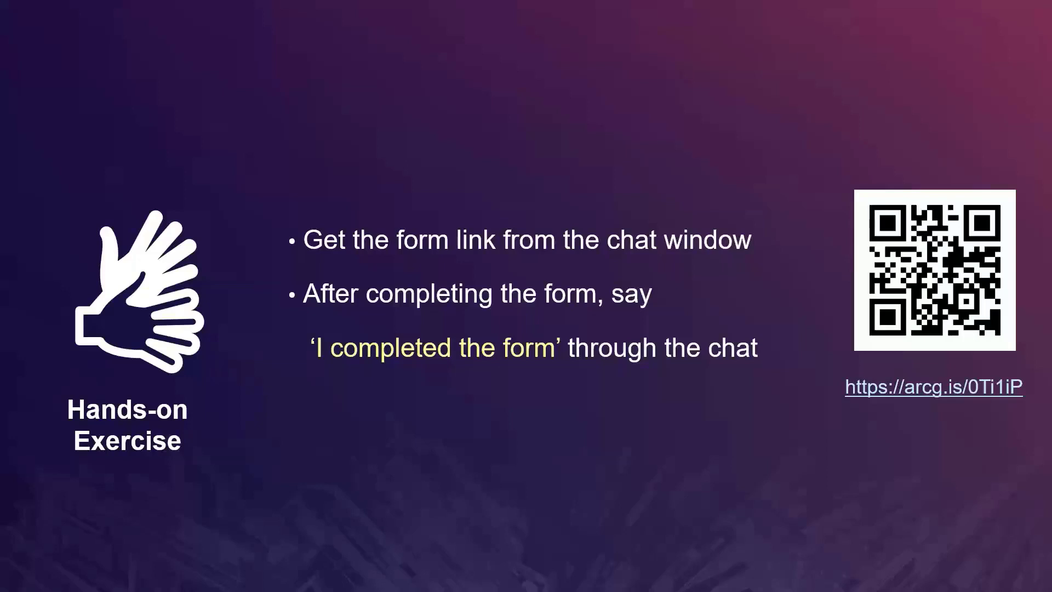
Advance past the Live Poll slide to the '3rd Party Workflow Automation Software' slide
key("Right")
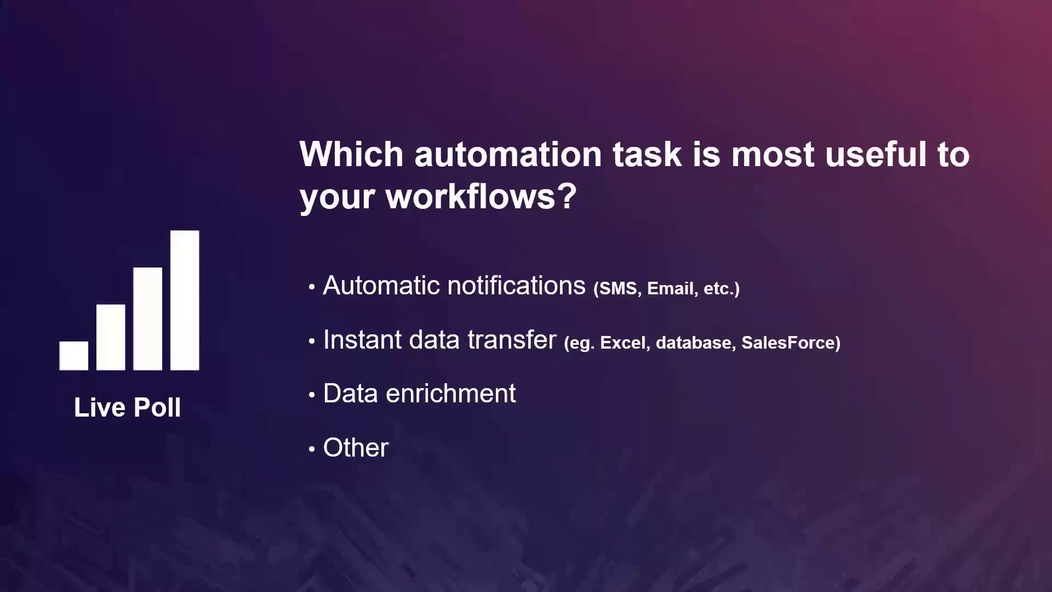
key("Right")
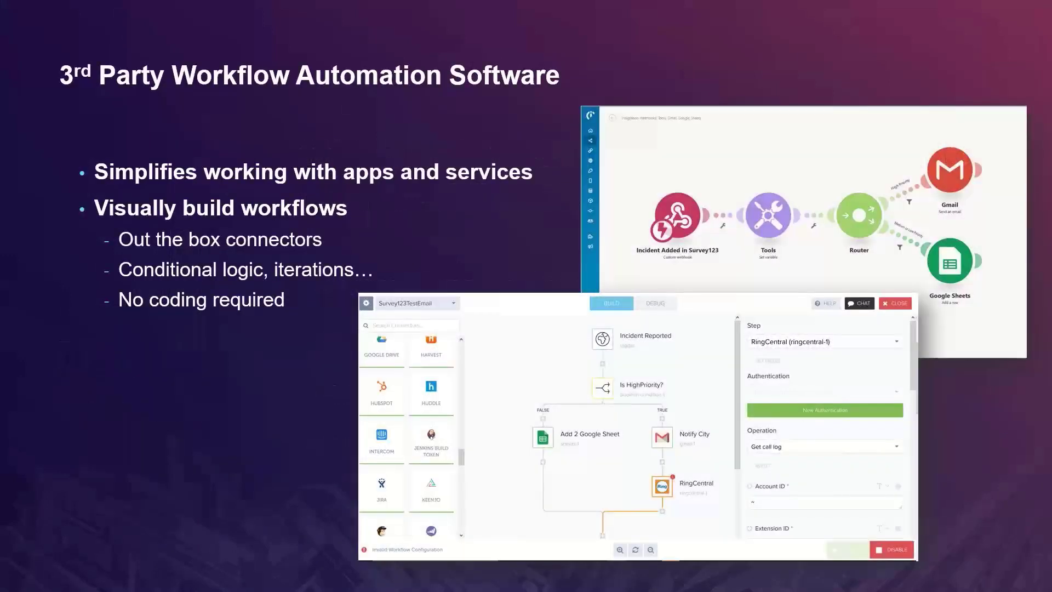
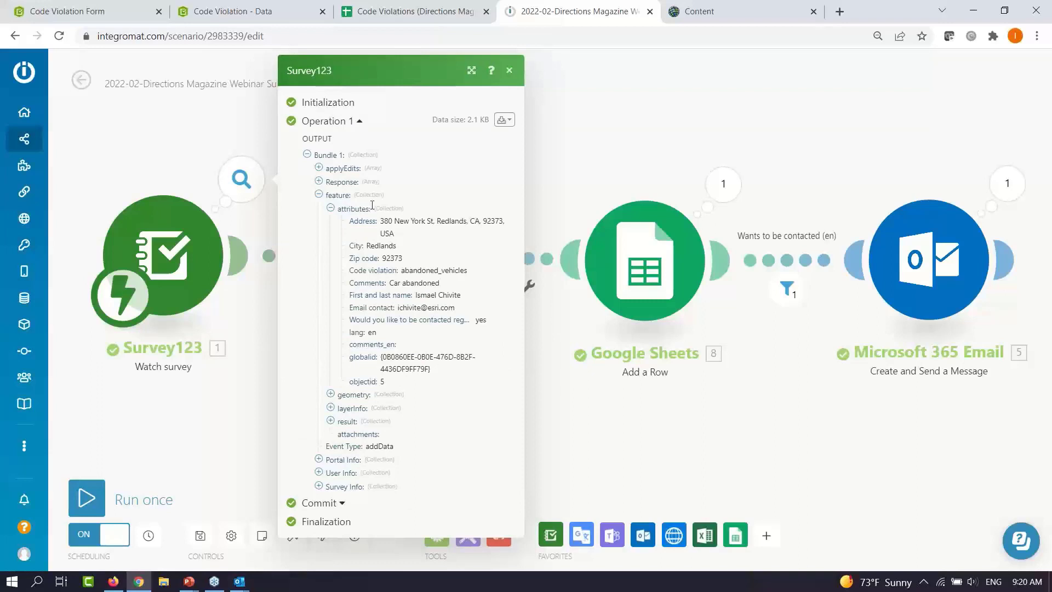
Close the Survey123 output details, glance at the app list, and return to the About Integromat slide
left_click(509, 73)
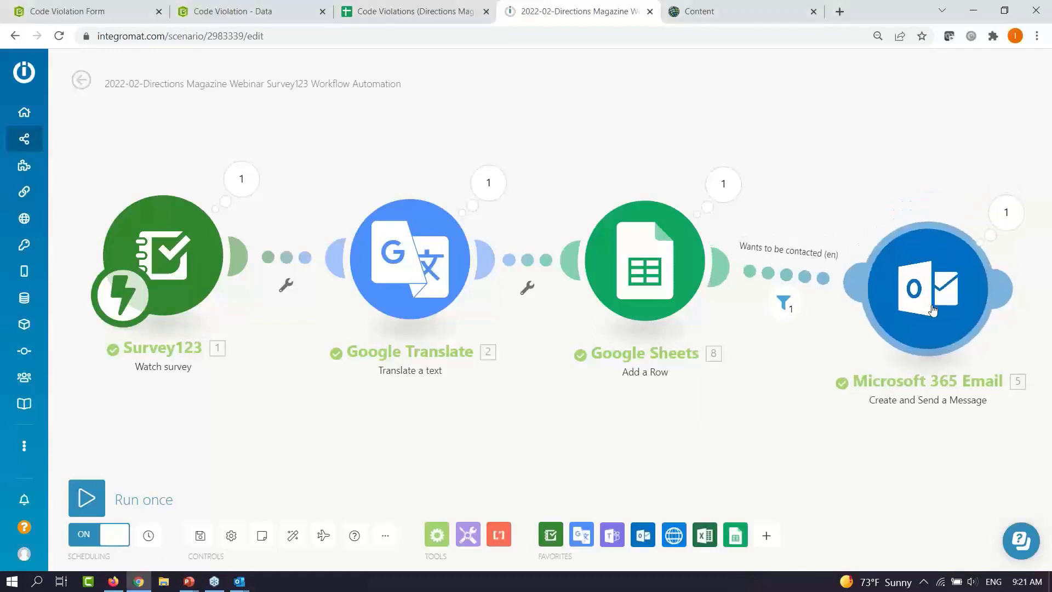
left_click(767, 535)
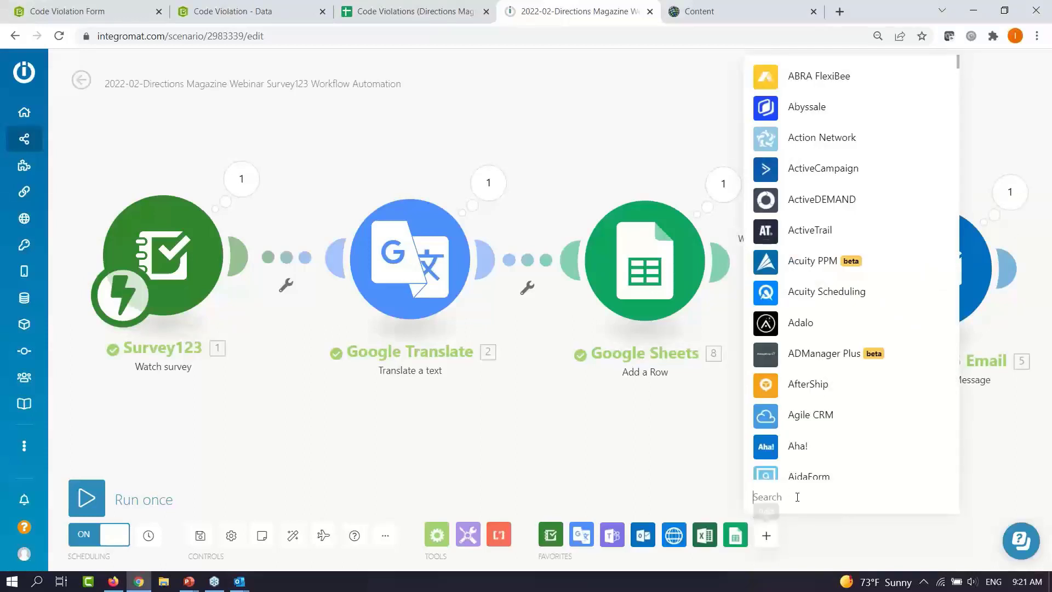
left_click(676, 458)
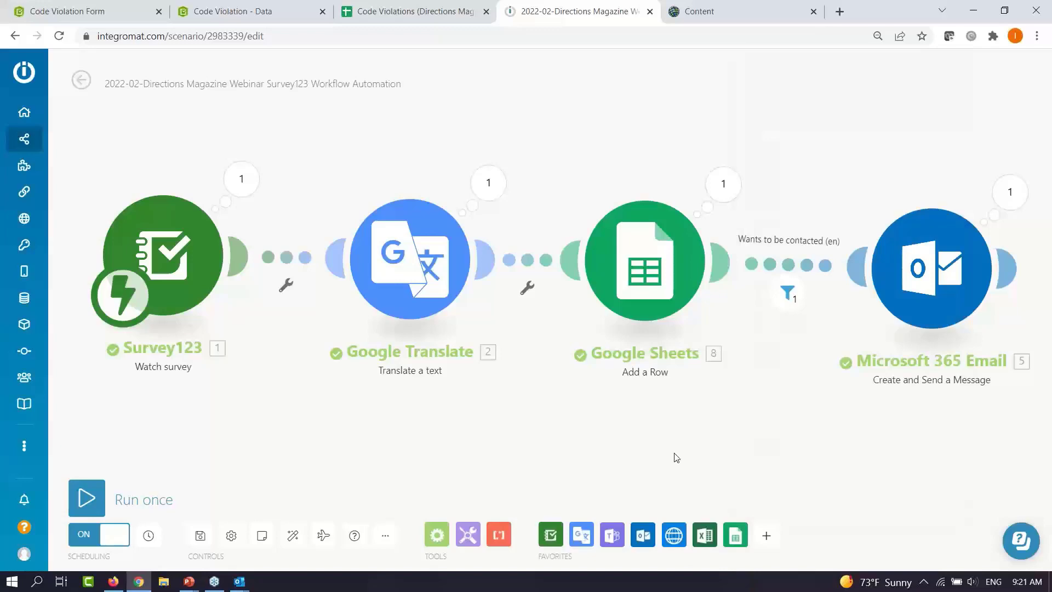
key("alt+Tab")
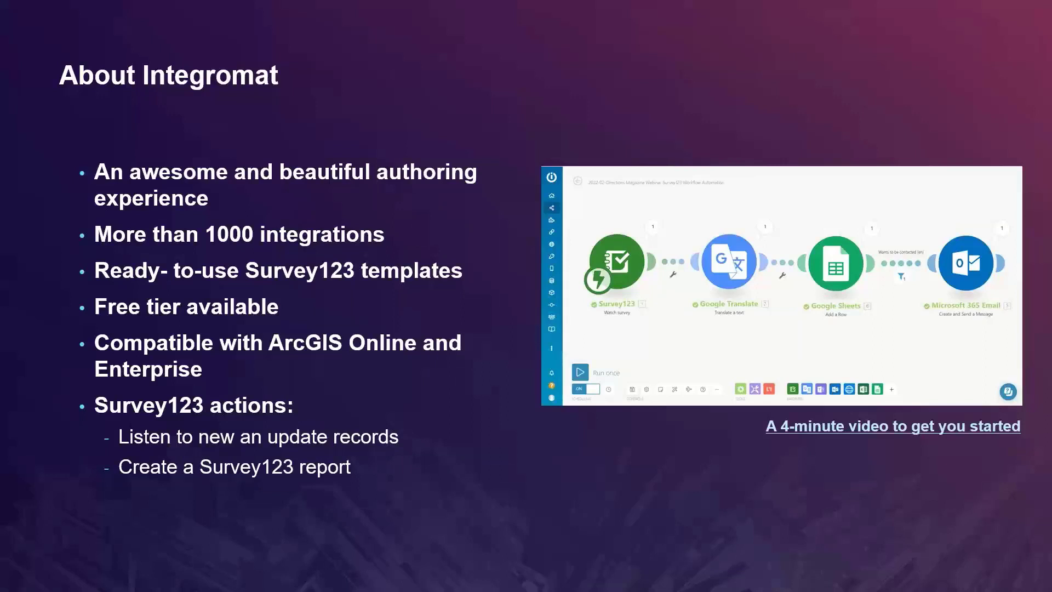
Advance the slideshow to the About Microsoft Power Automate slide
key("Right")
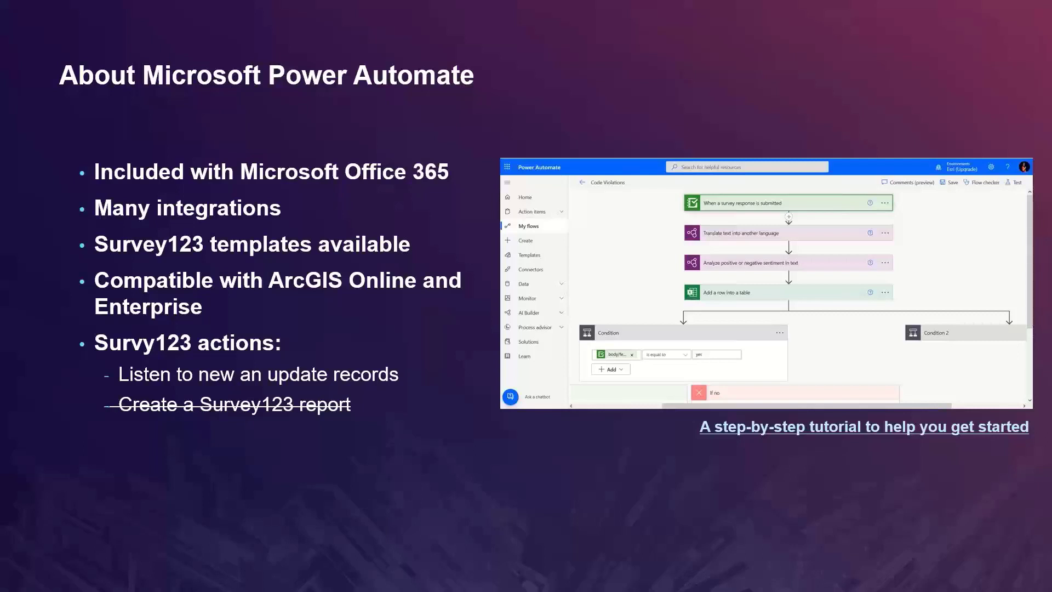
Advance the slideshow past the Survey123 actions slide toward the Live Demo slide
left_click(600, 484)
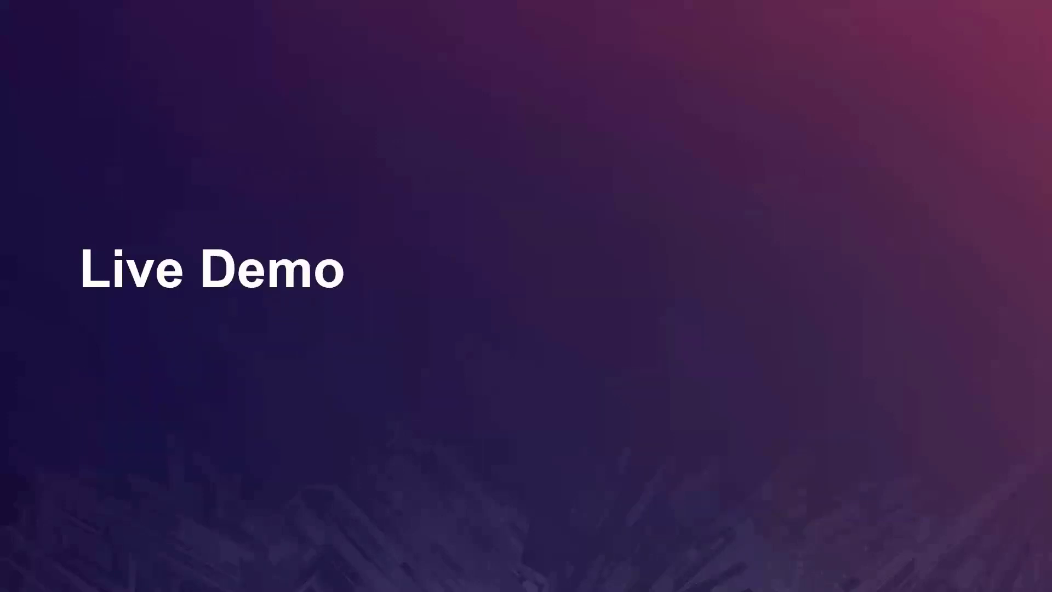
Switch from the slideshow to the Firefox window showing the ArcGIS Survey123 overview page
key("alt+Tab")
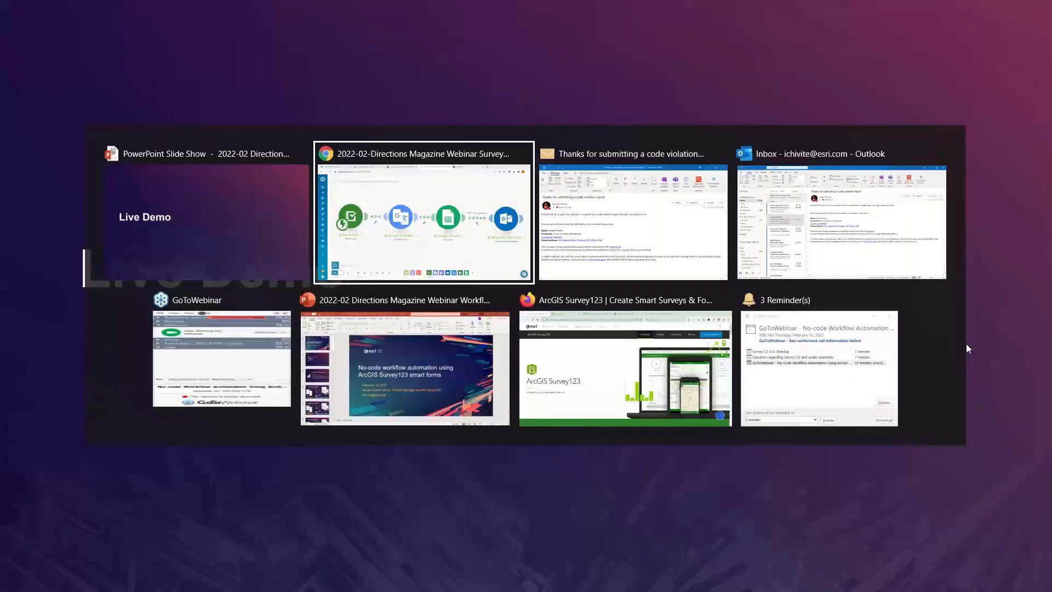
left_click(675, 404)
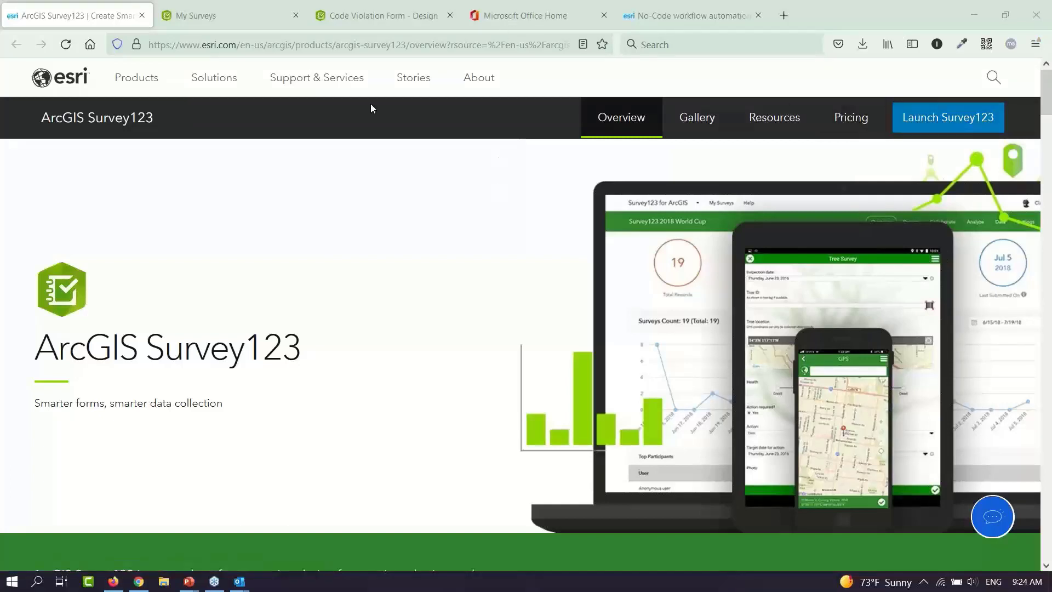
Create a new survey from the Code Violation Form template and open it in the designer
left_click(236, 18)
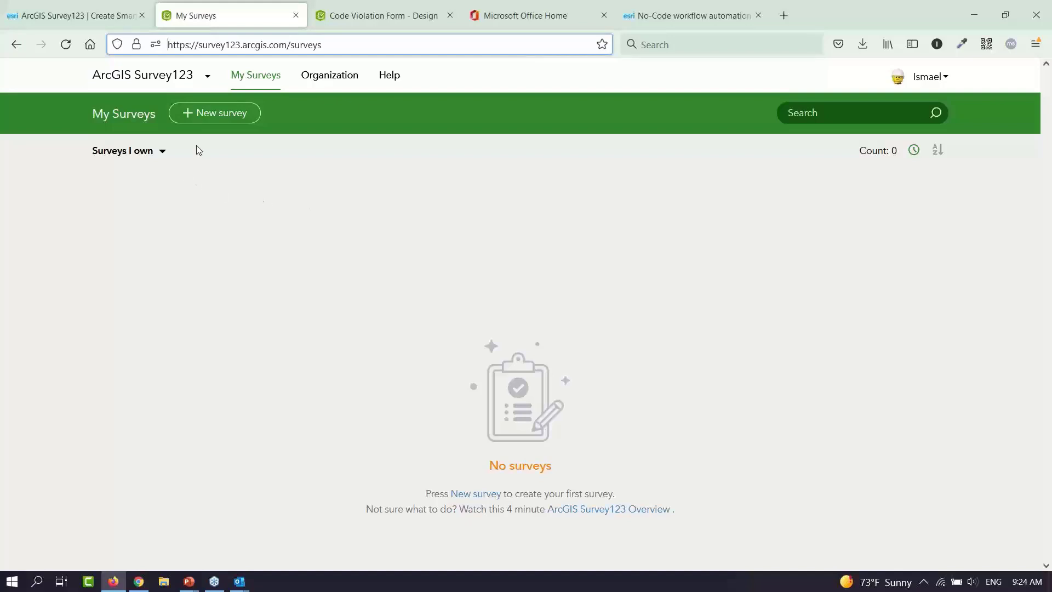
left_click(215, 117)
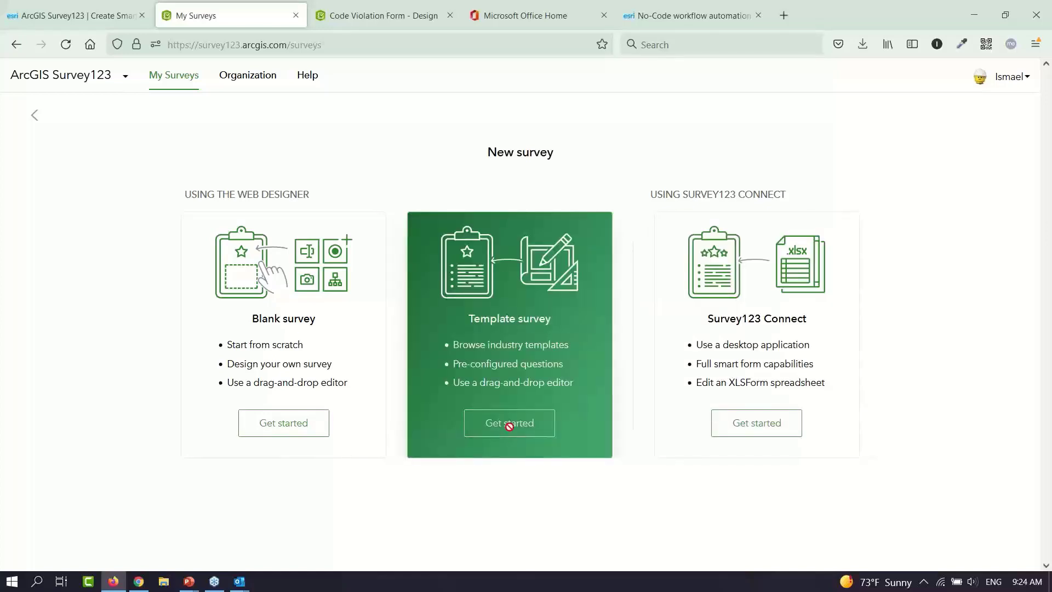
left_click(482, 423)
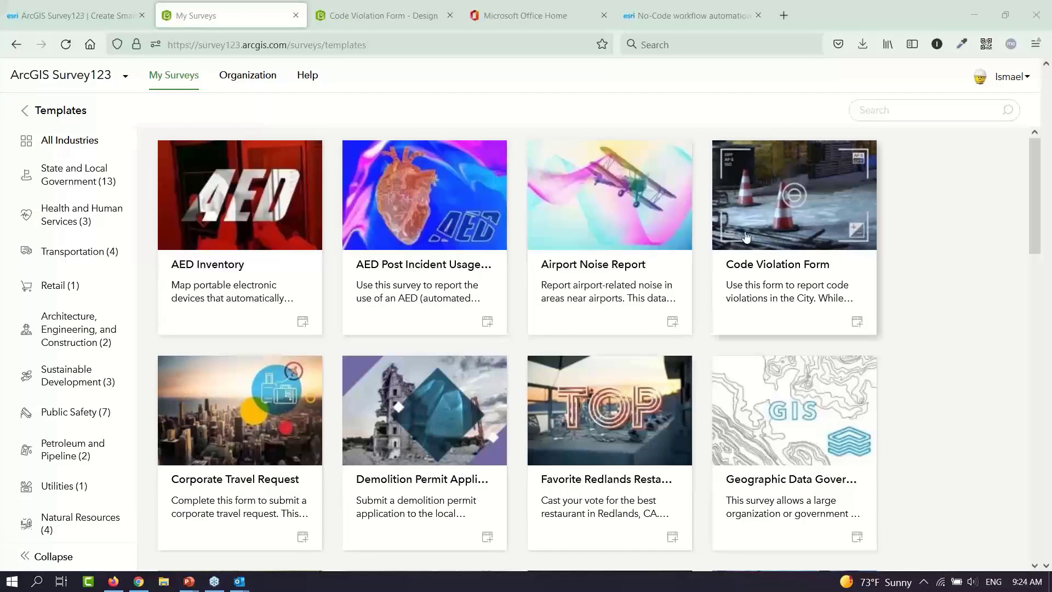
left_click(772, 215)
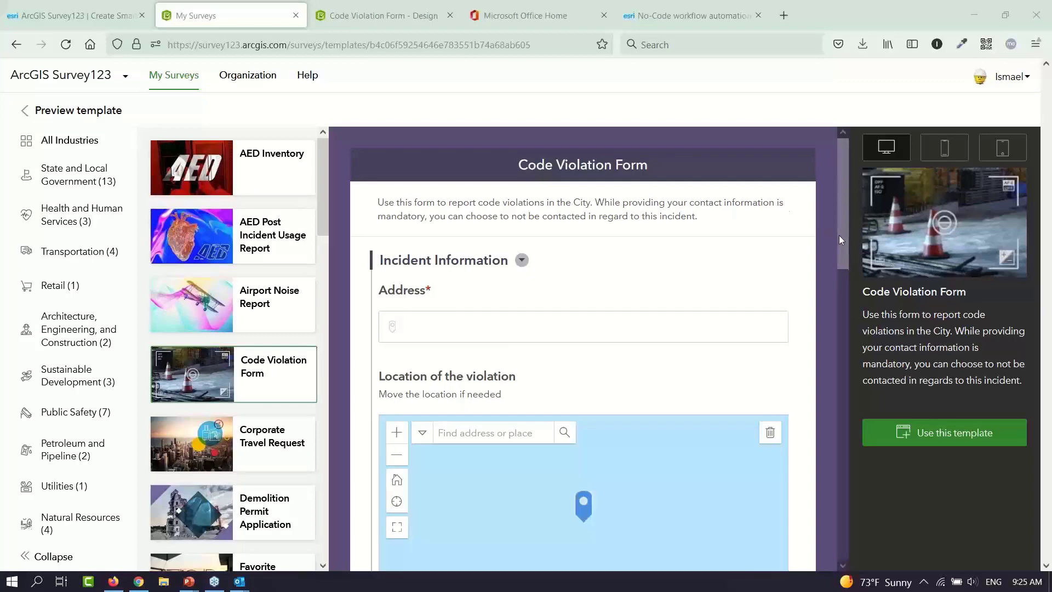
left_click_drag(843, 239, 827, 505)
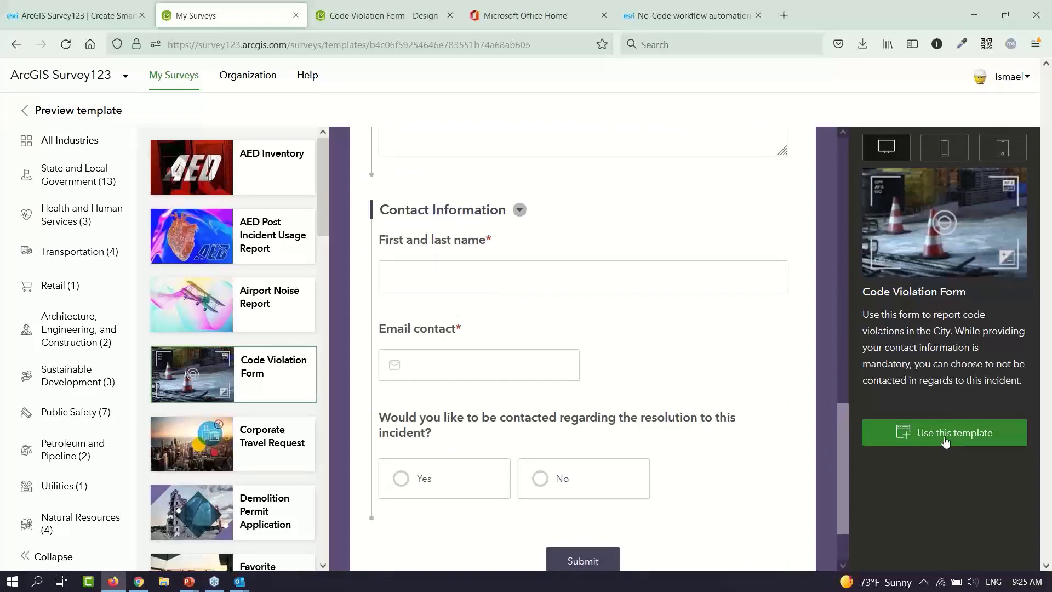
left_click(389, 20)
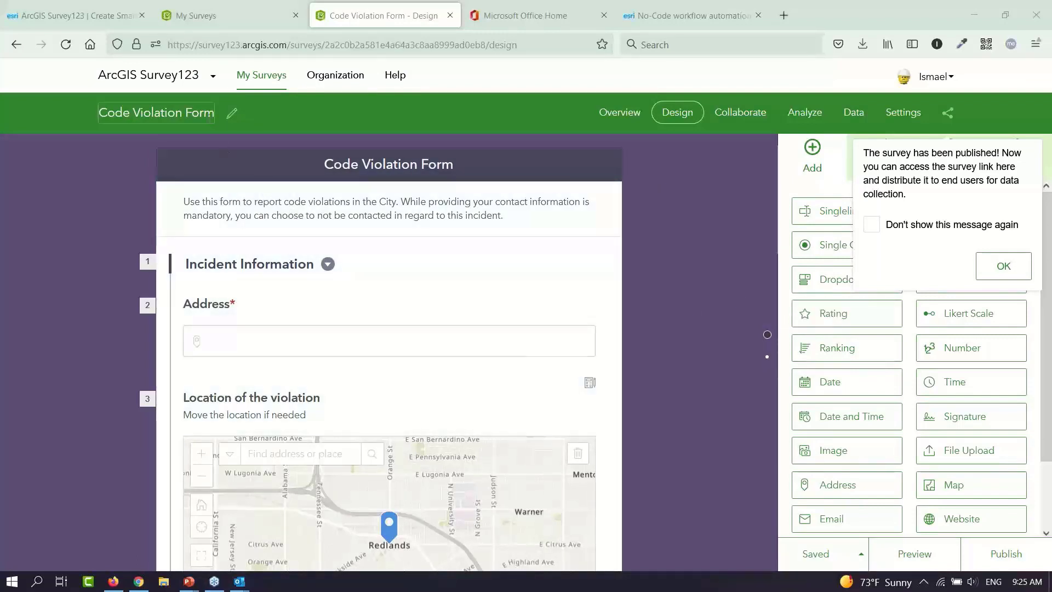
Rename the survey title to 'Code Violation Directions Mag Demo'
left_click(232, 113)
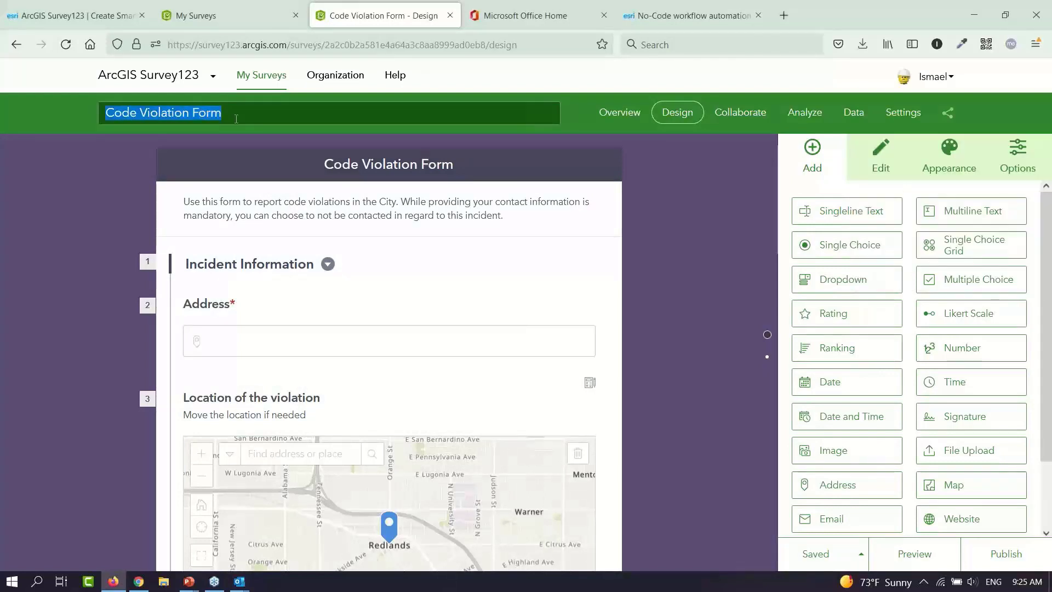
type("http://trim.at/ext")
key("BackSpace")
key("BackSpace")
key("BackSpace")
key("BackSpace")
key("BackSpace")
key("BackSpace")
key("BackSpace")
key("BackSpace")
key("BackSpace")
key("BackSpace")
key("BackSpace")
key("BackSpace")
key("BackSpace")
key("BackSpace")
key("BackSpace")
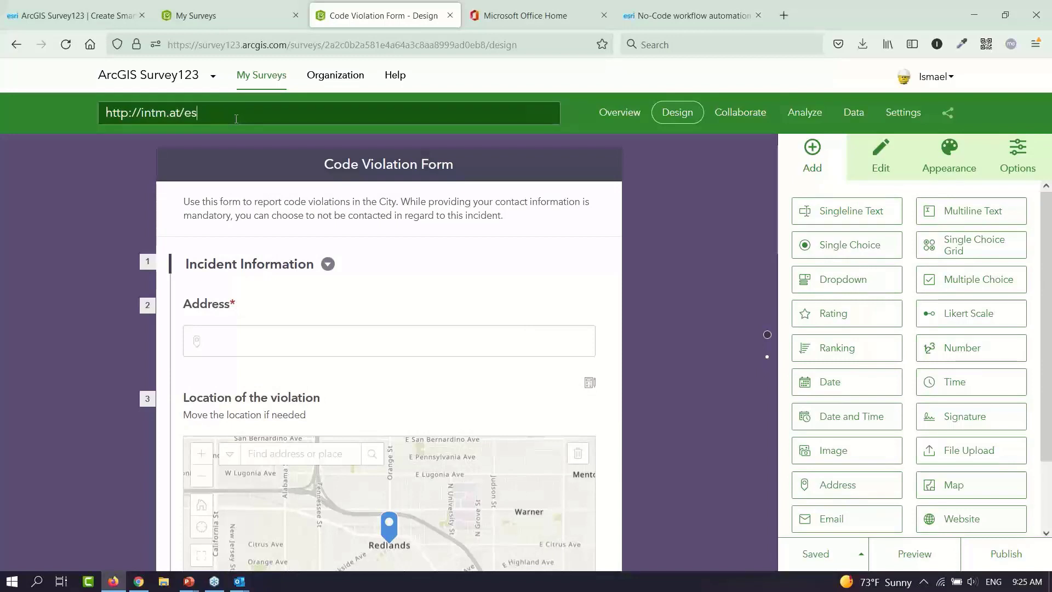
key("BackSpace")
key("BackSpace")
key("BackSpace")
type("Code Violation Direc")
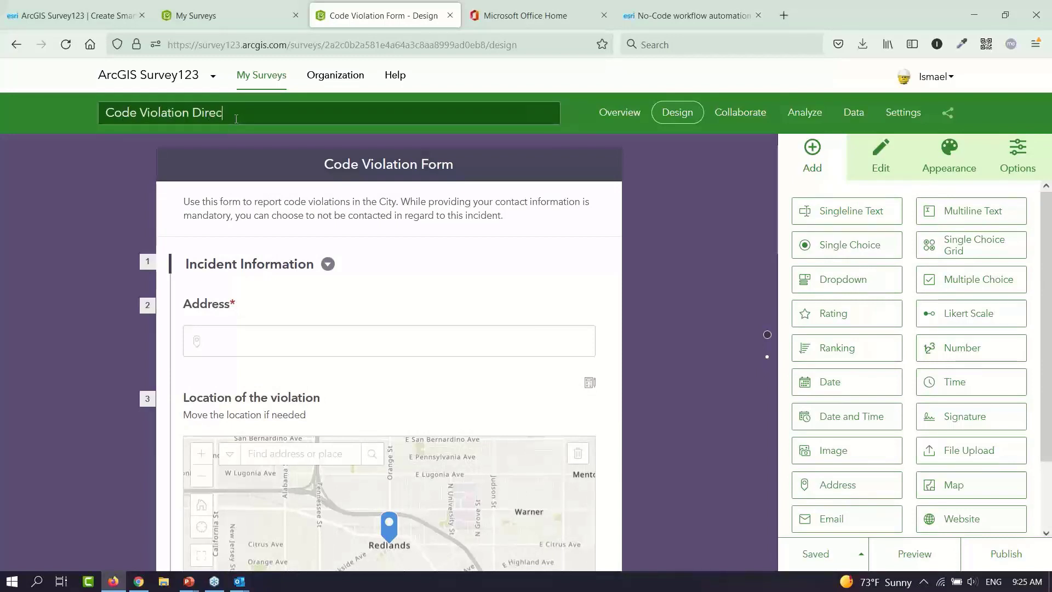
type("tions MA")
key("BackSpace")
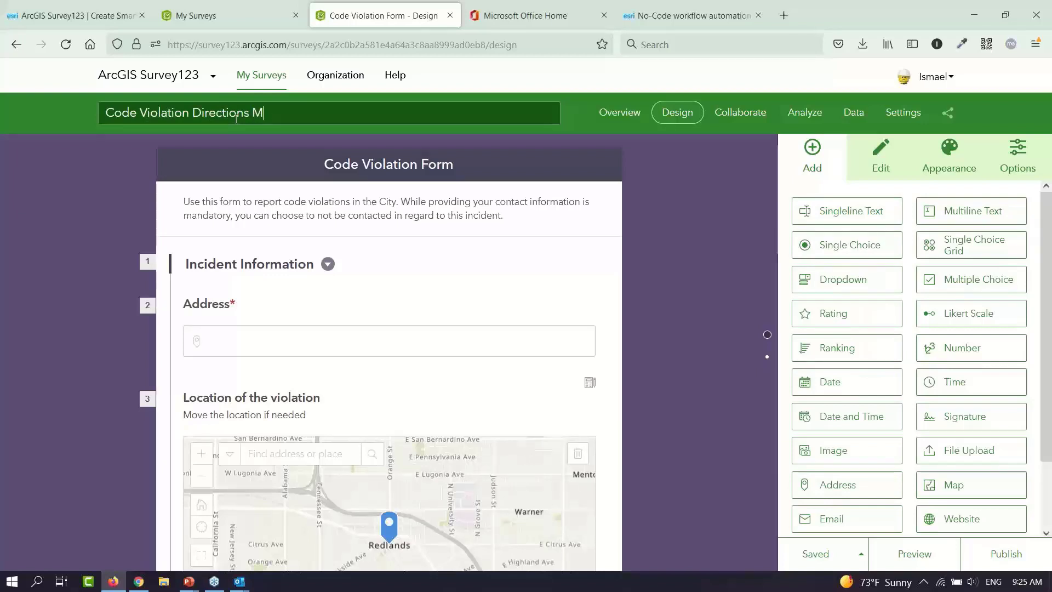
type("ag Demo")
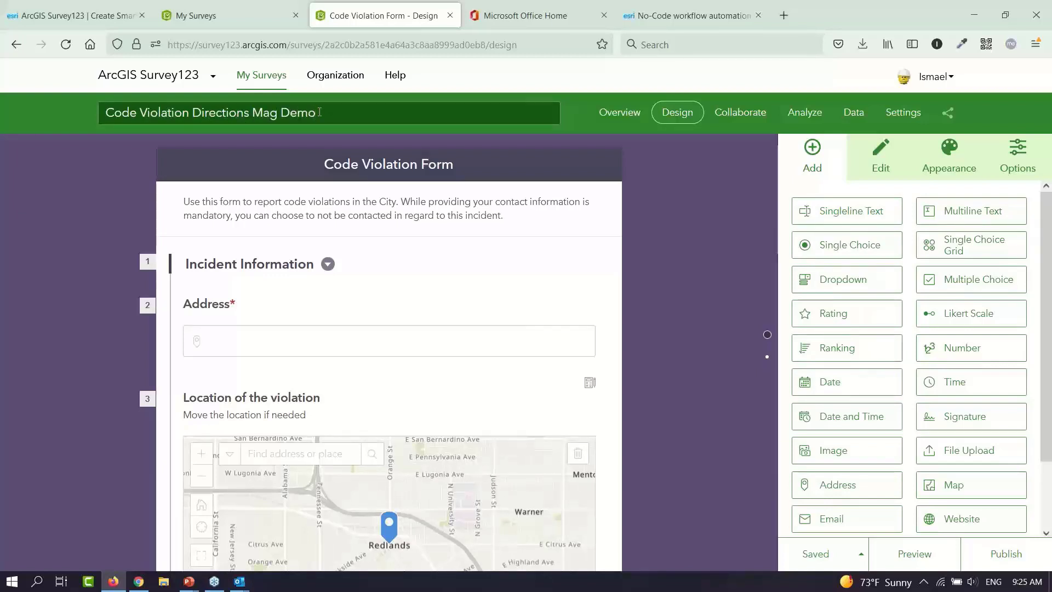
Copy the new title into the form header, save the survey, and publish it
key("ctrl+a")
key("ctrl+c")
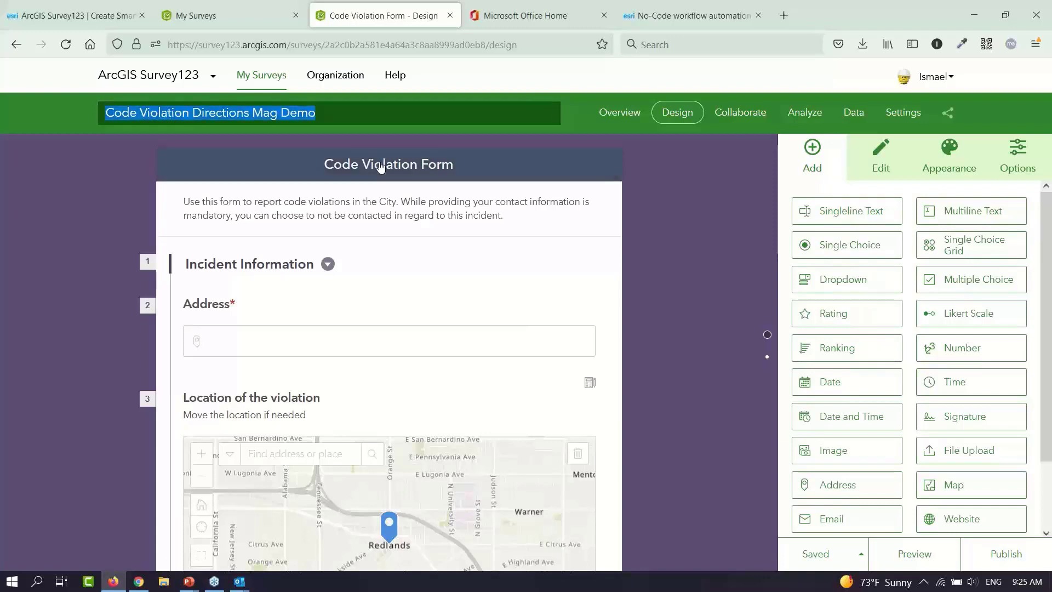
left_click(381, 167)
key("ctrl+a")
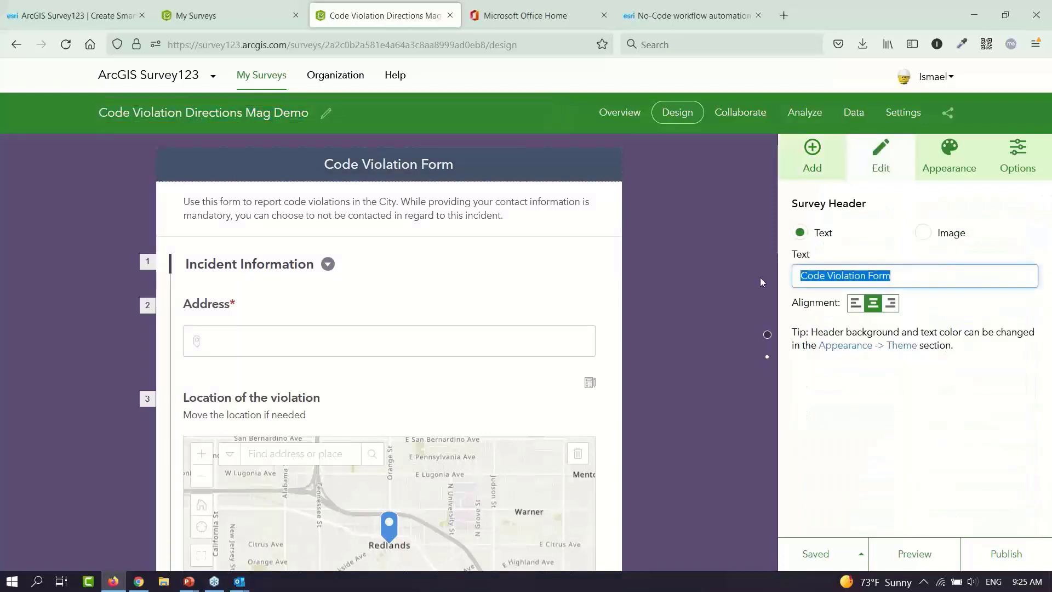
key("ctrl+v")
left_click(815, 553)
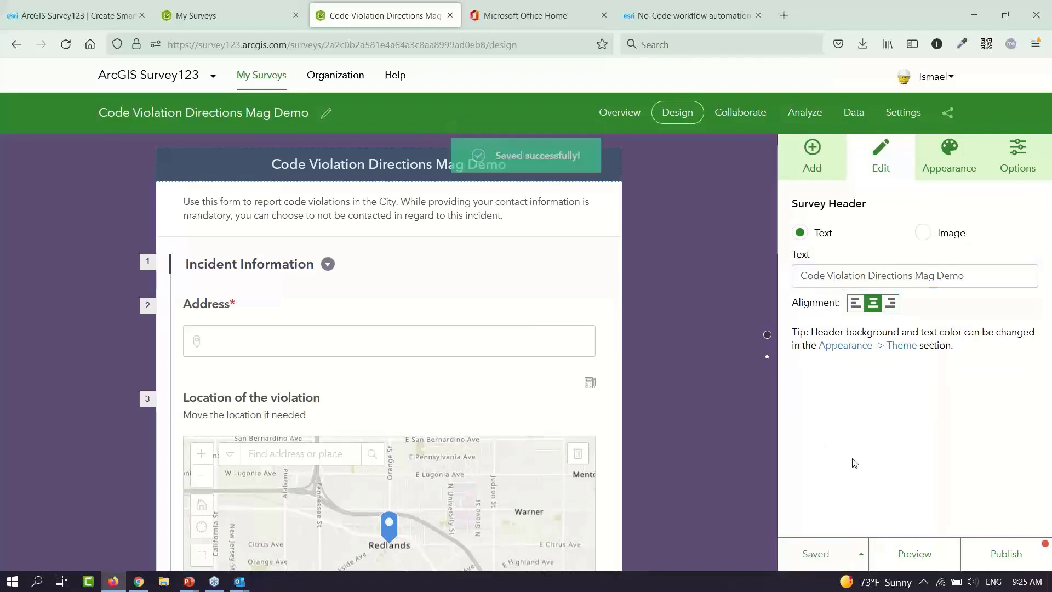
left_click(1000, 557)
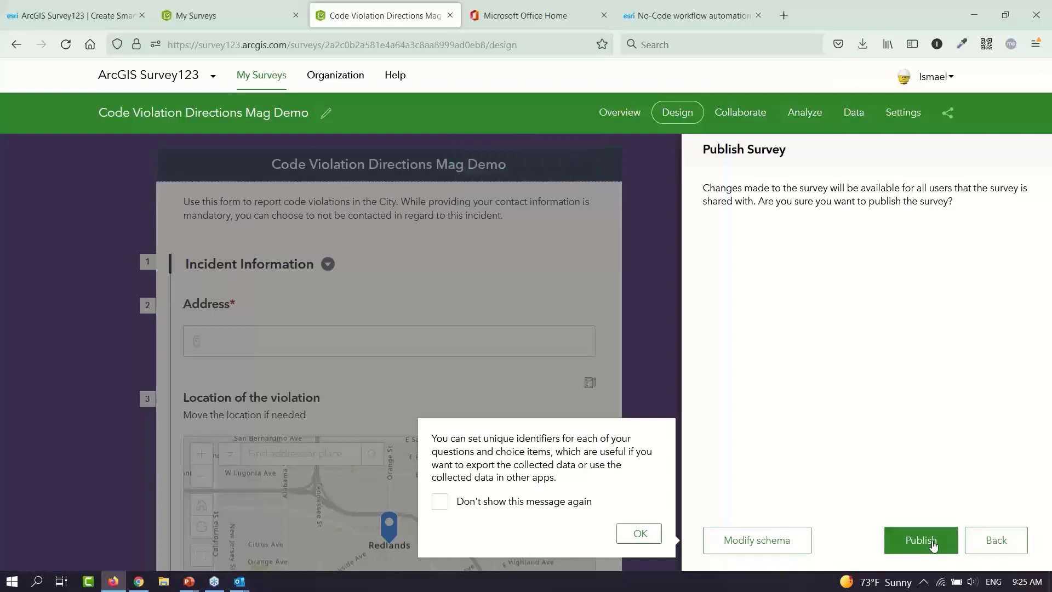
left_click(921, 541)
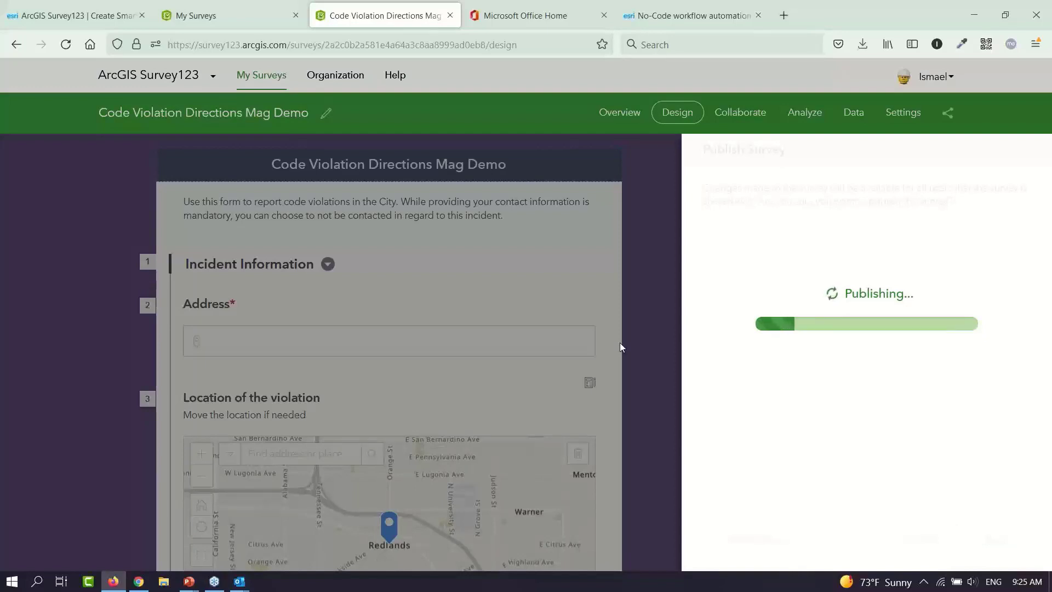
Go from the Office home page to the Excel start page
left_click(525, 17)
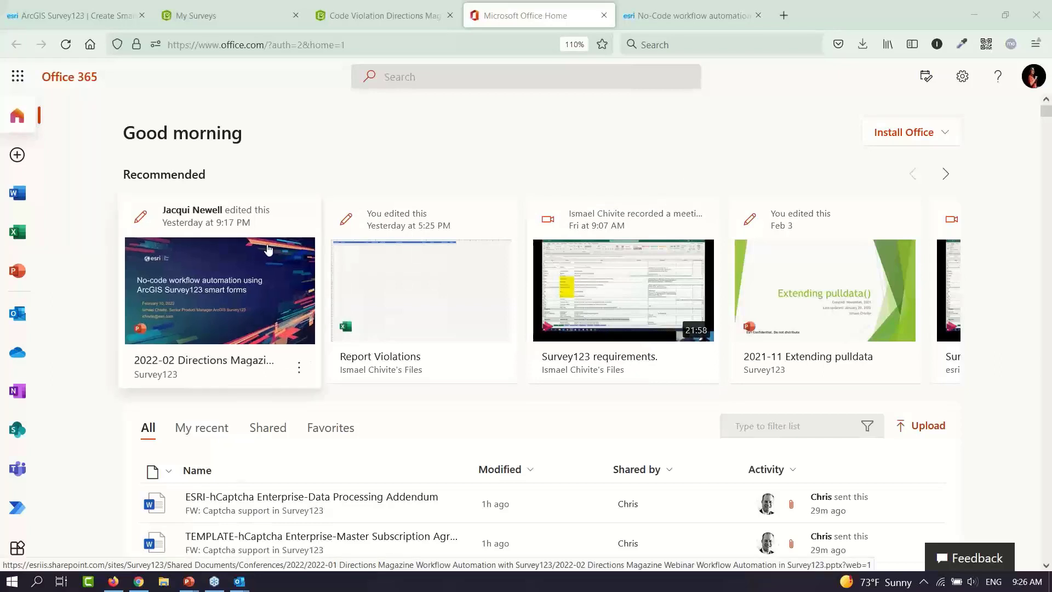
left_click(18, 233)
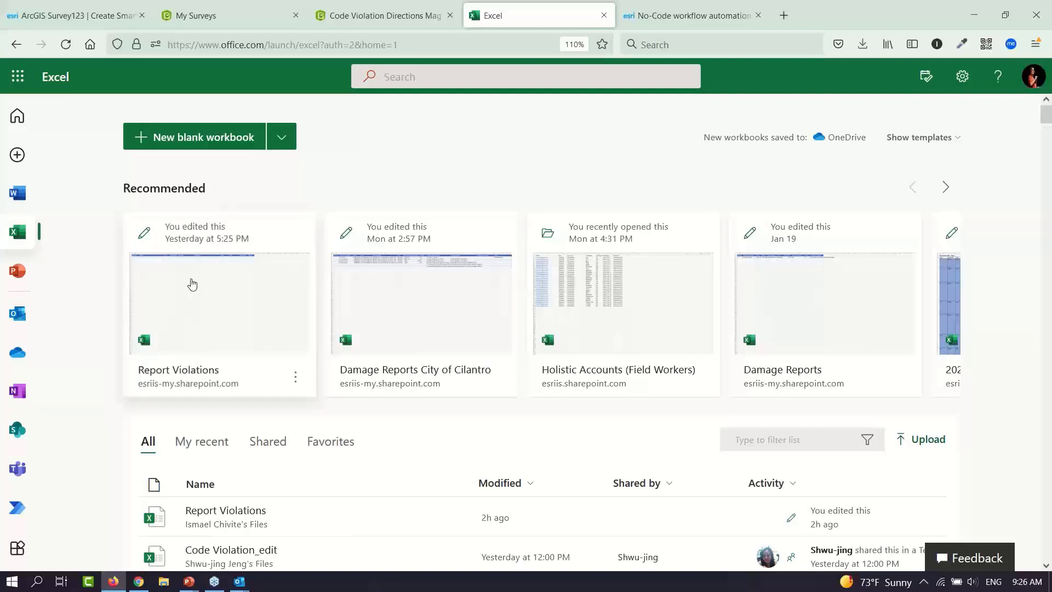
Open Report Violations and format its Report ID–Status headers as an Orange Table Style Light 10 table
left_click(230, 303)
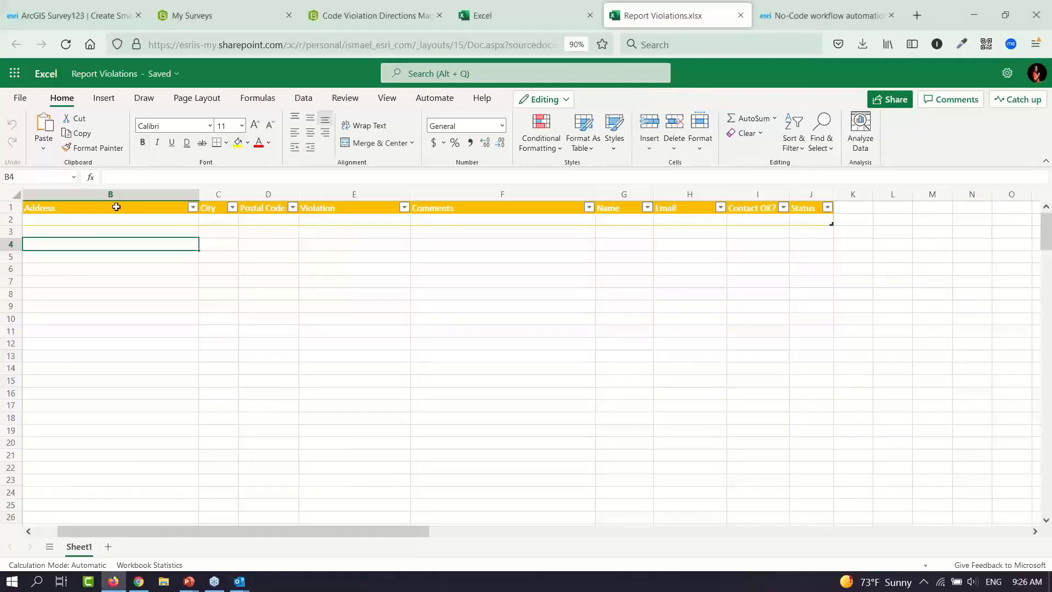
left_click_drag(113, 207, 805, 204)
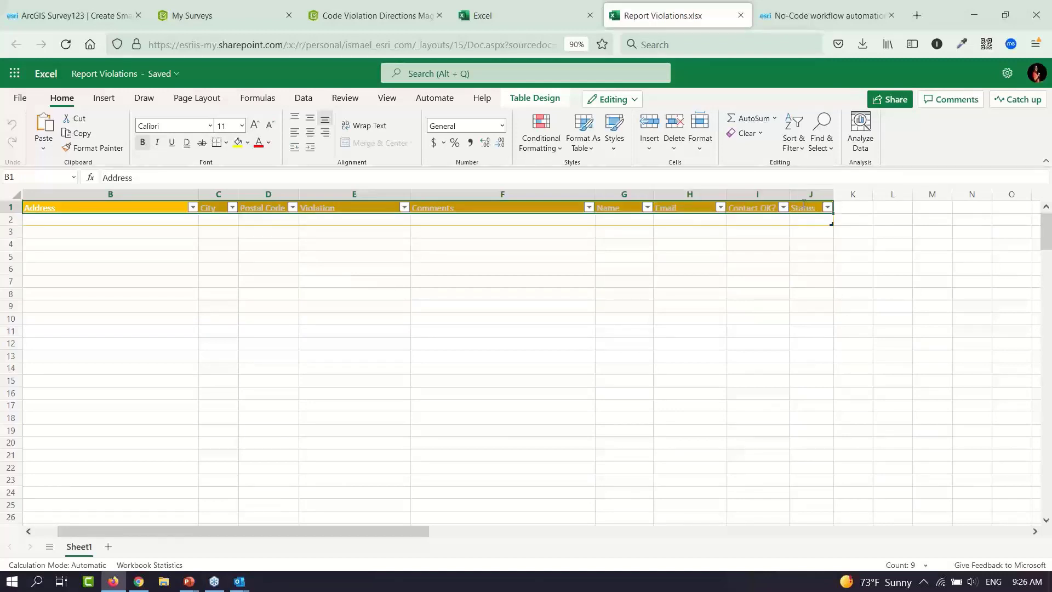
left_click(592, 147)
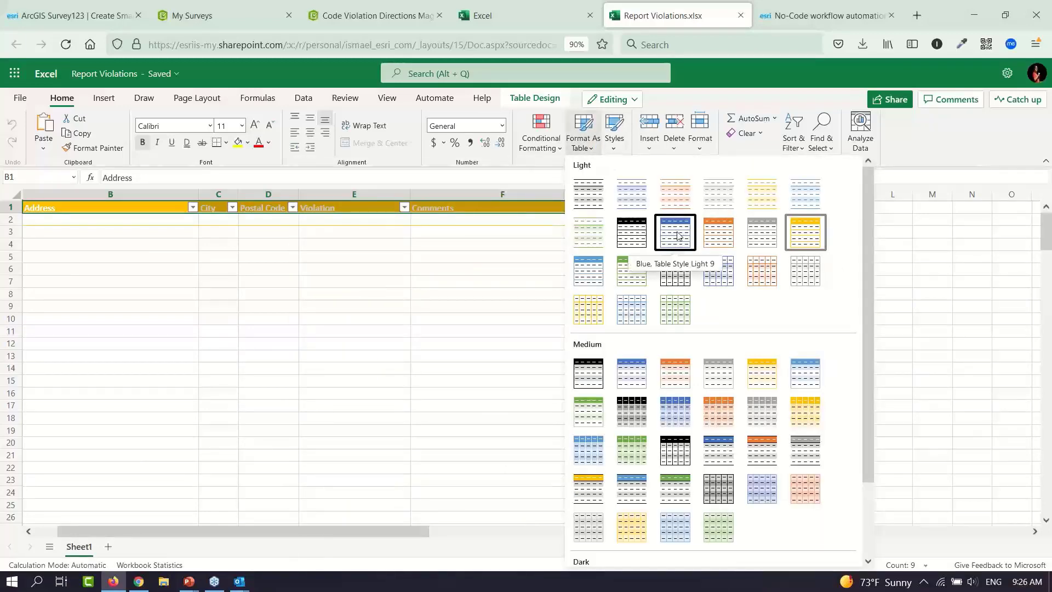
left_click(715, 237)
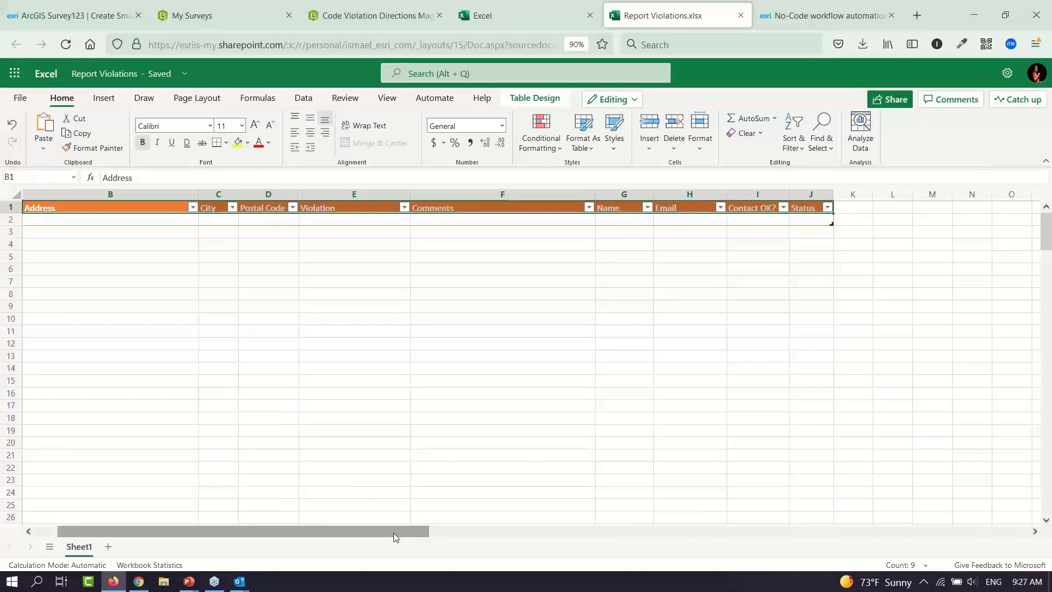
left_click_drag(395, 536, 356, 541)
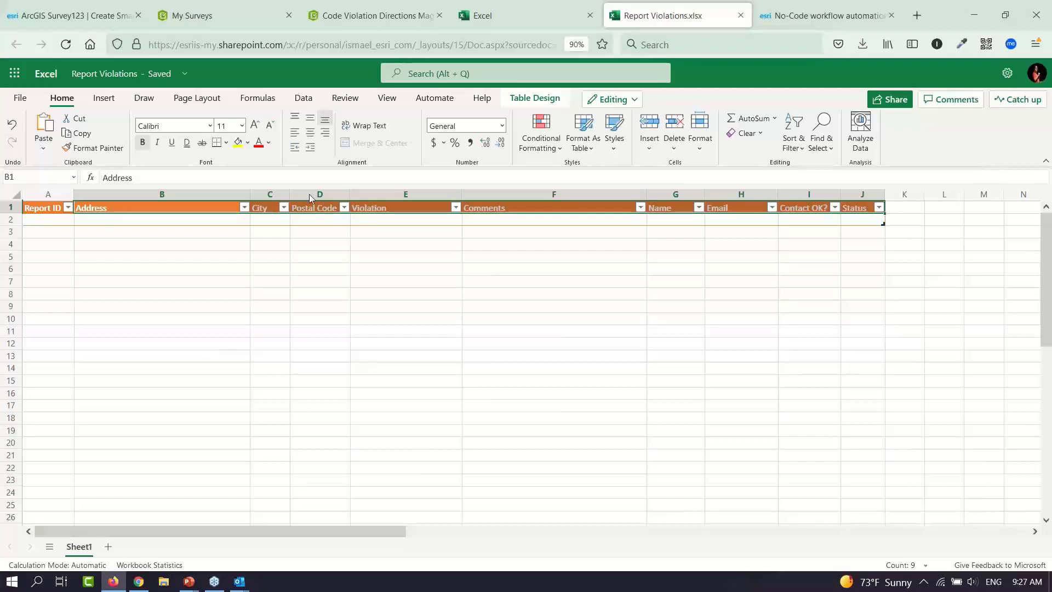
Find Power Automate by searching 'pow' in the Office app launcher and open it
left_click(482, 16)
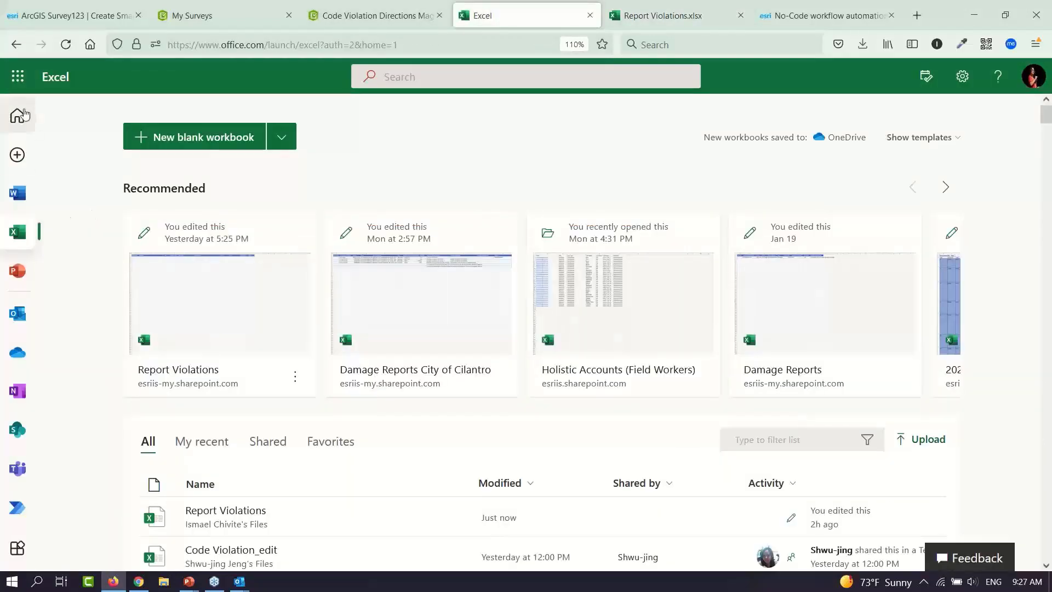
left_click(17, 80)
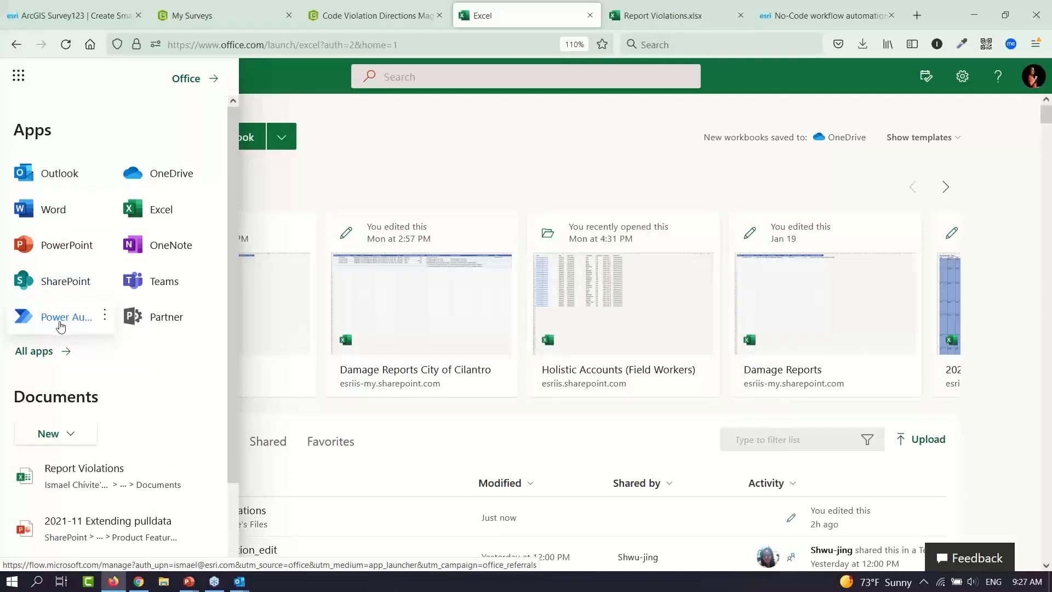
left_click(55, 351)
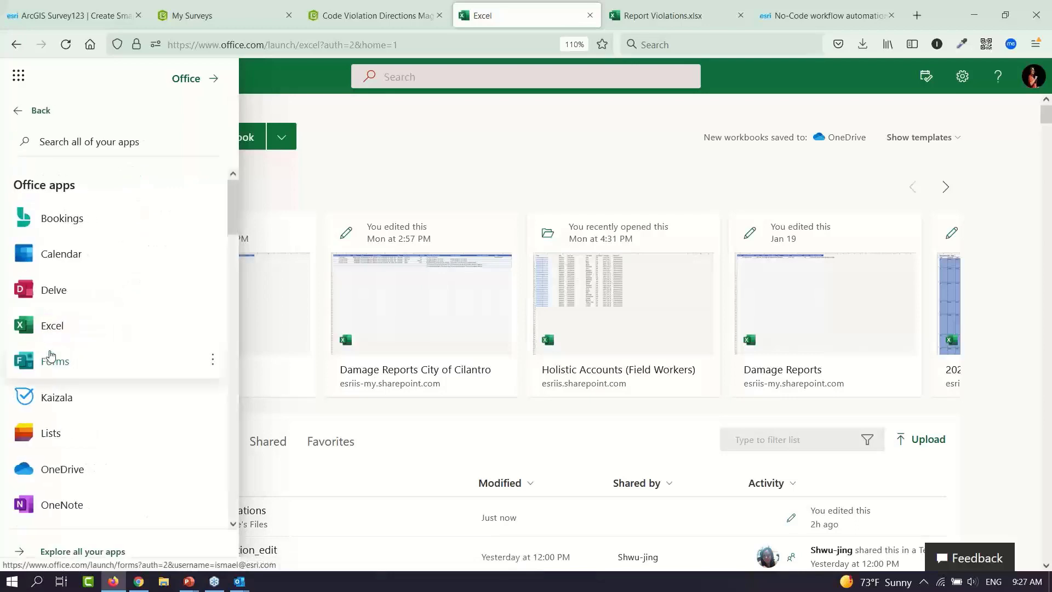
left_click(116, 147)
type("pow")
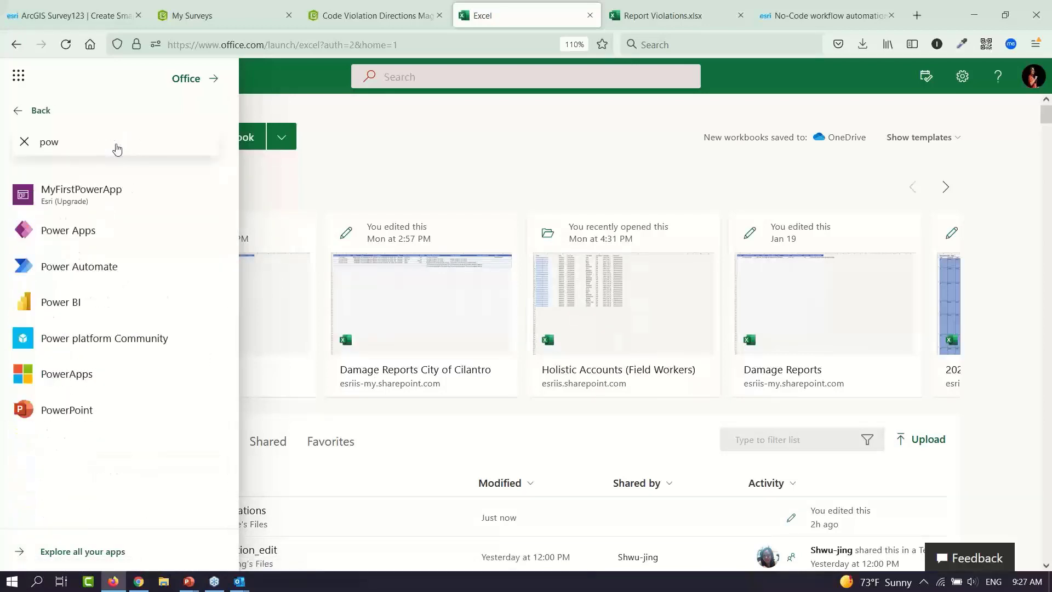
left_click(95, 270)
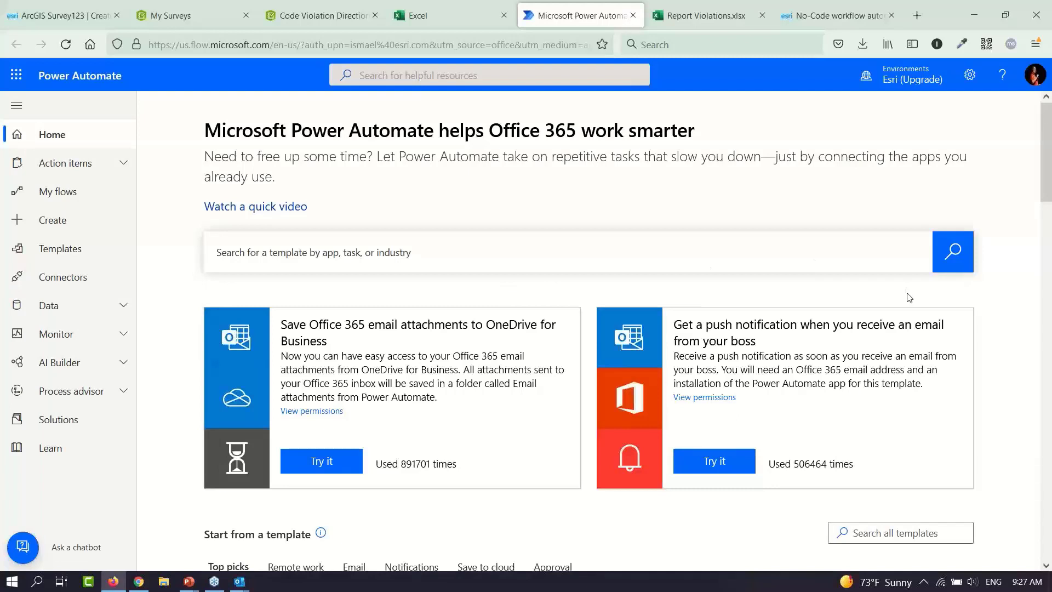
Scroll down the Power Automate home page and open the full list of 625 connectors
left_click(1045, 183)
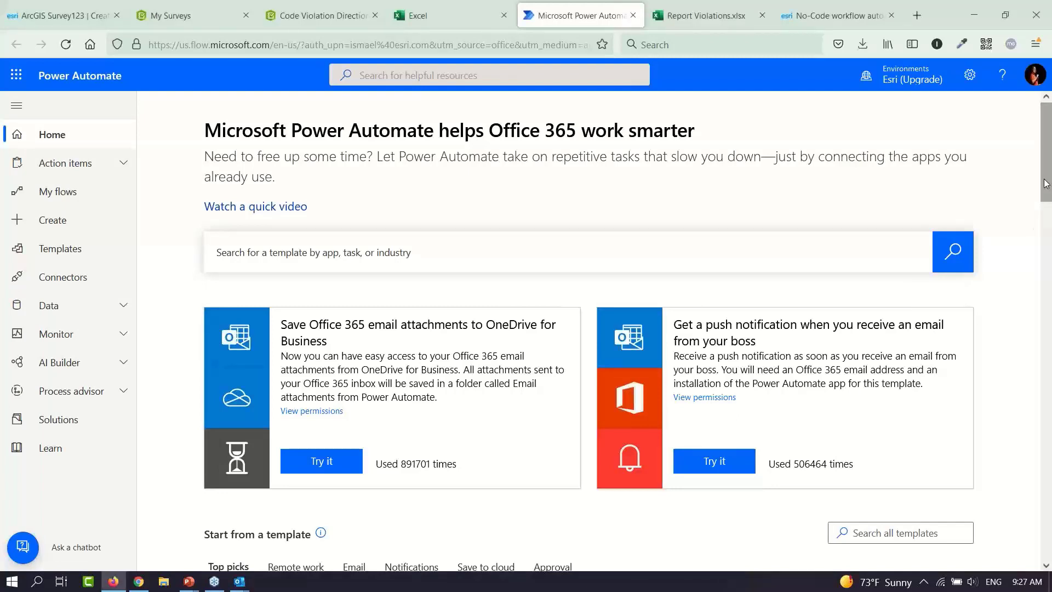
left_click_drag(1044, 182, 1045, 311)
left_click(927, 210)
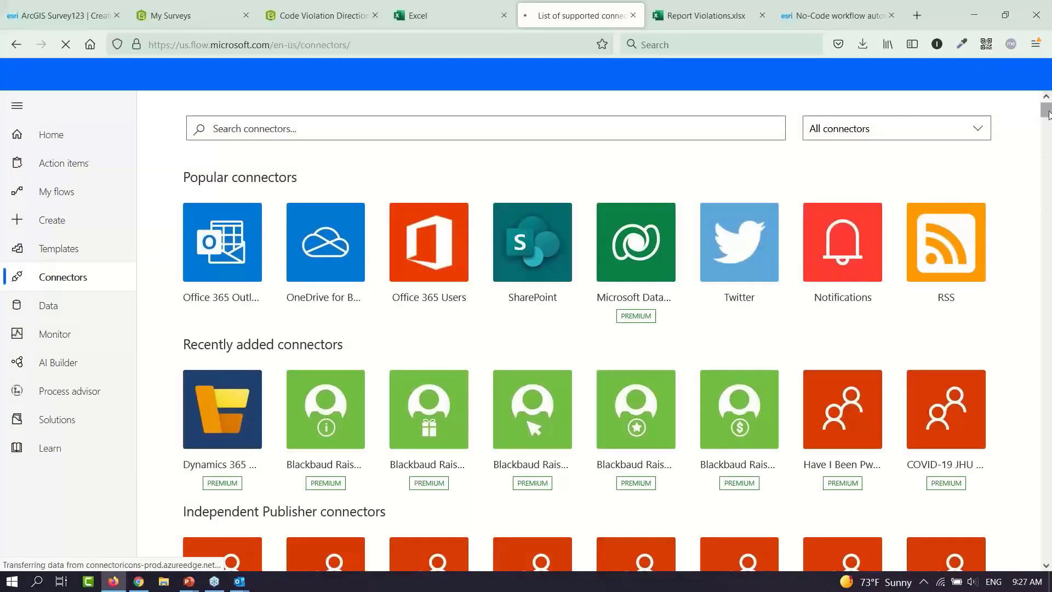
Filter the connector list to show only the Survey123 connector
left_click_drag(1047, 113, 1046, 491)
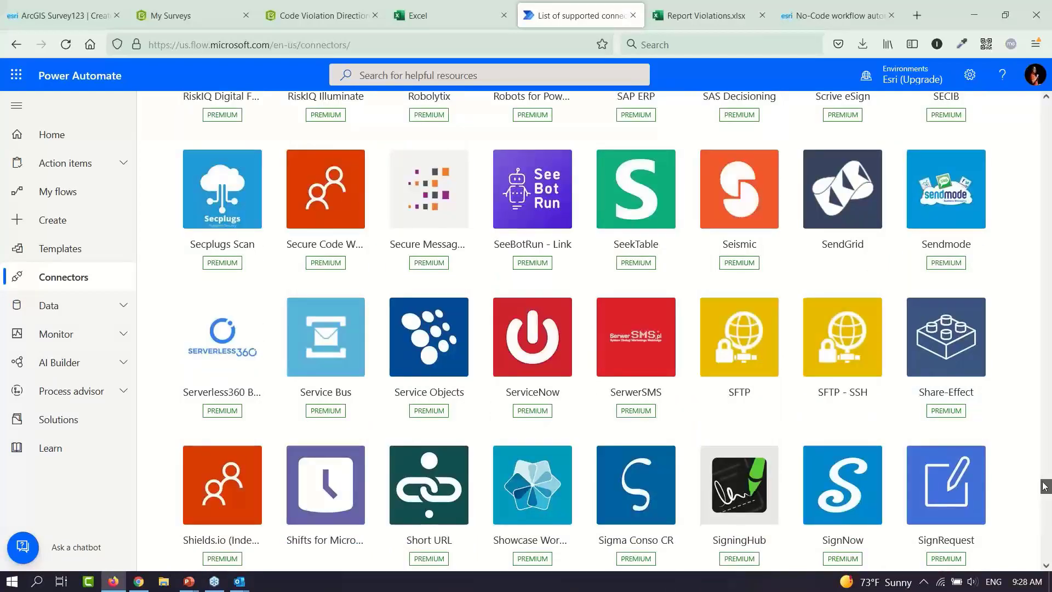
left_click_drag(1044, 491, 1046, 101)
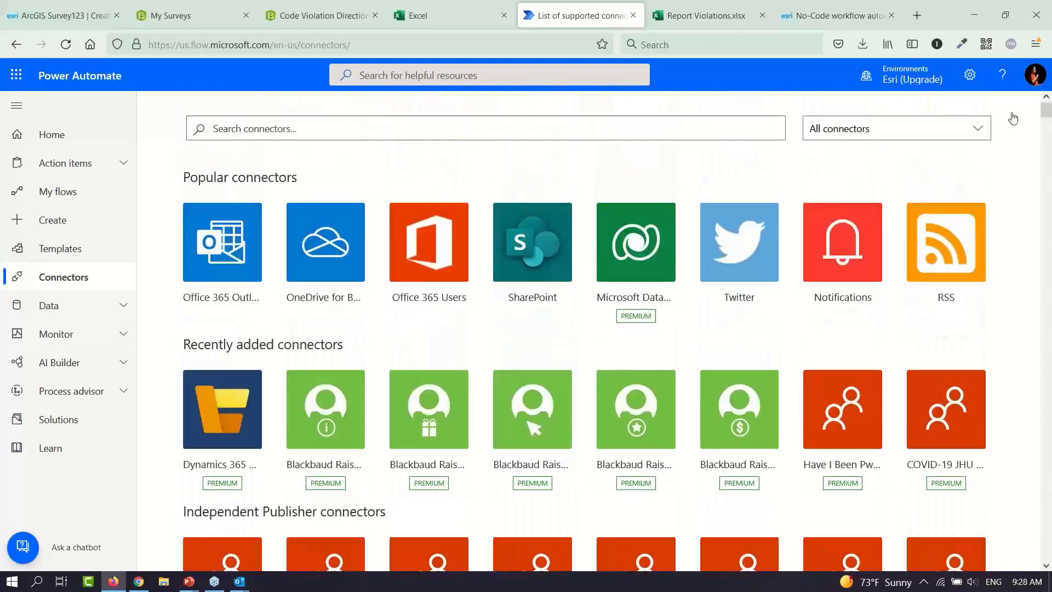
left_click(675, 127)
type("S")
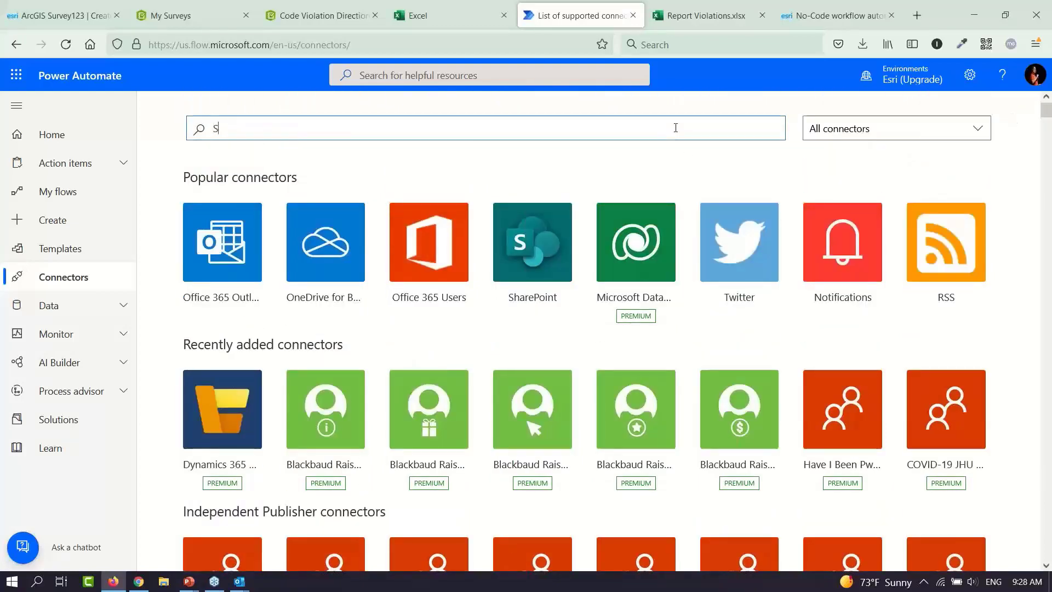
type("urvey123")
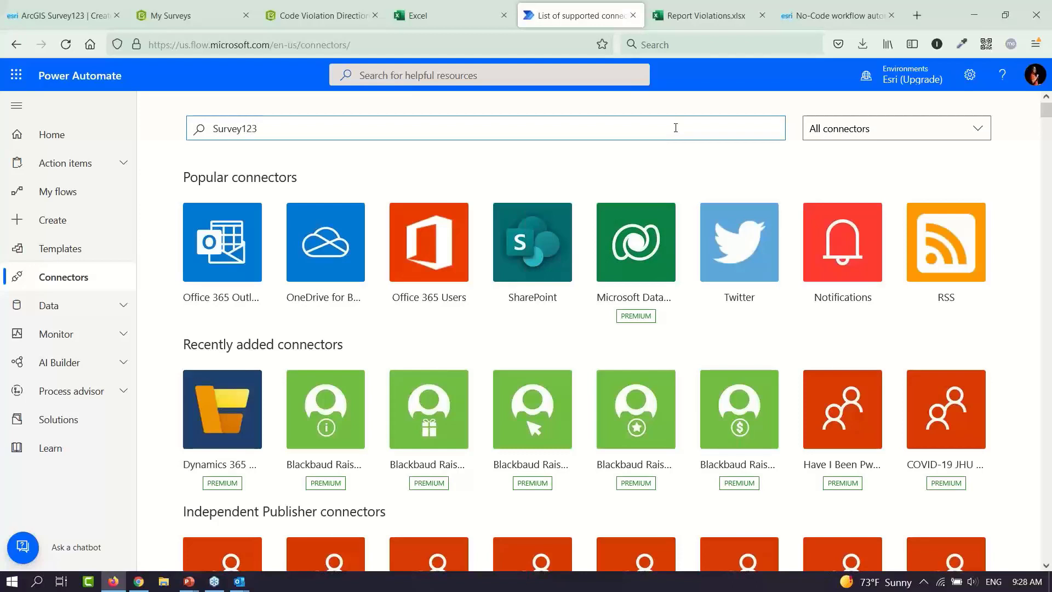
key("Return")
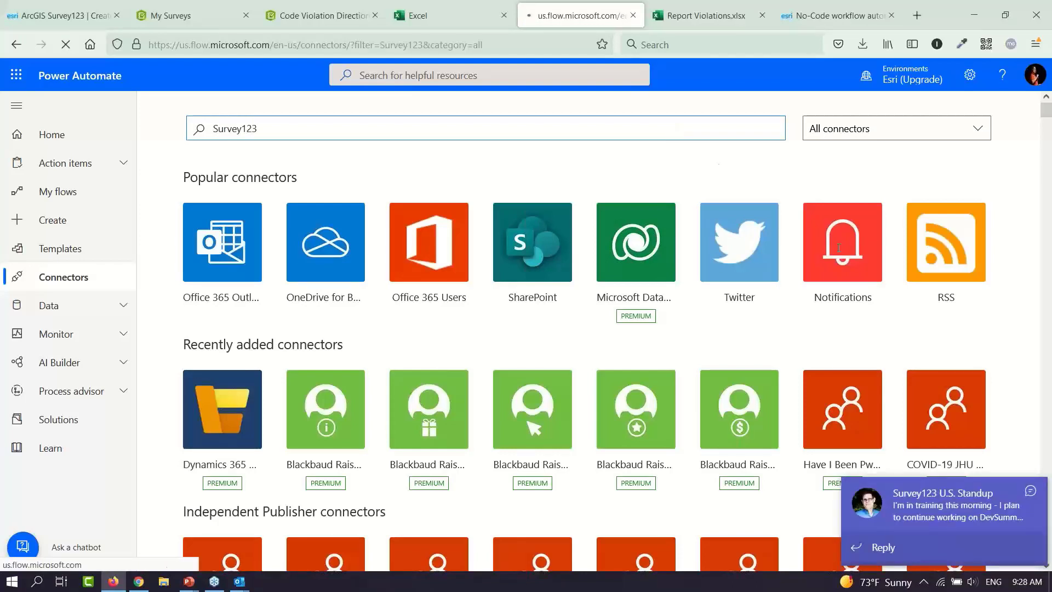
Dismiss the Teams chat notification and return to the Power Automate home page
left_click(1031, 492)
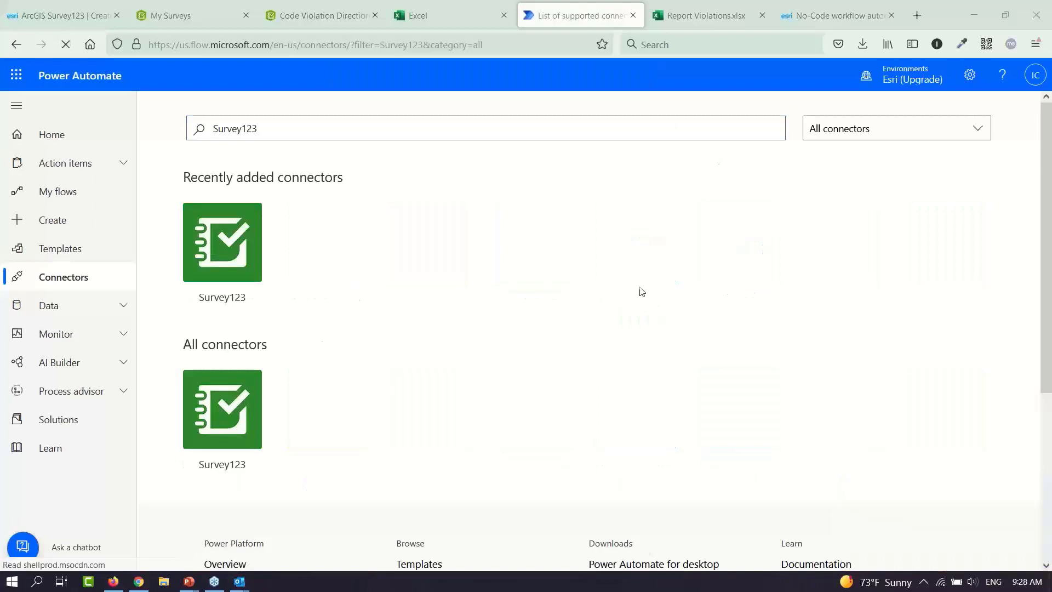
scroll(1048, 206, "down", 4)
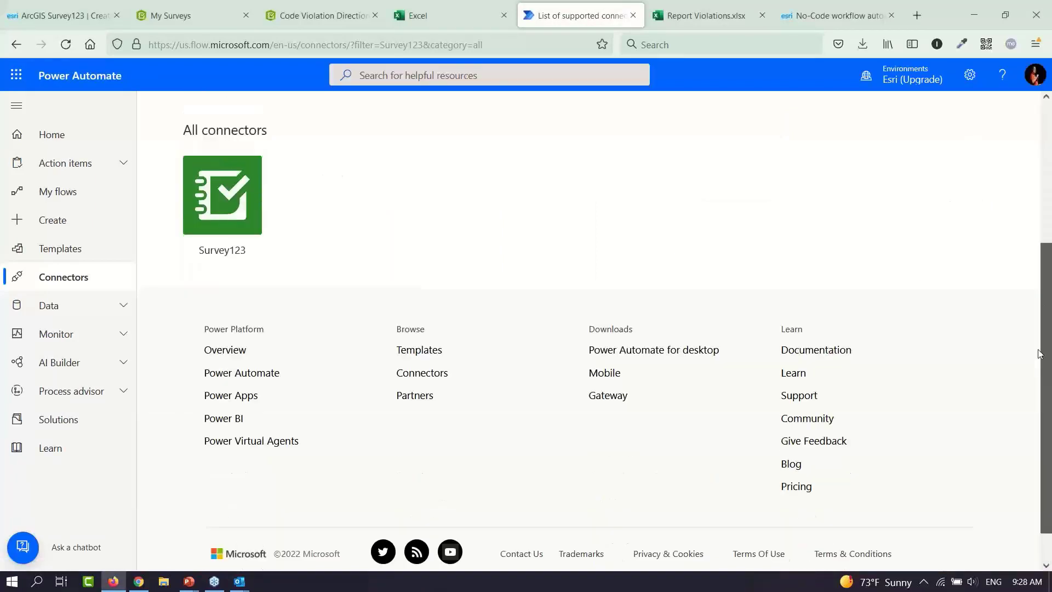
scroll(1047, 205, "up", 4)
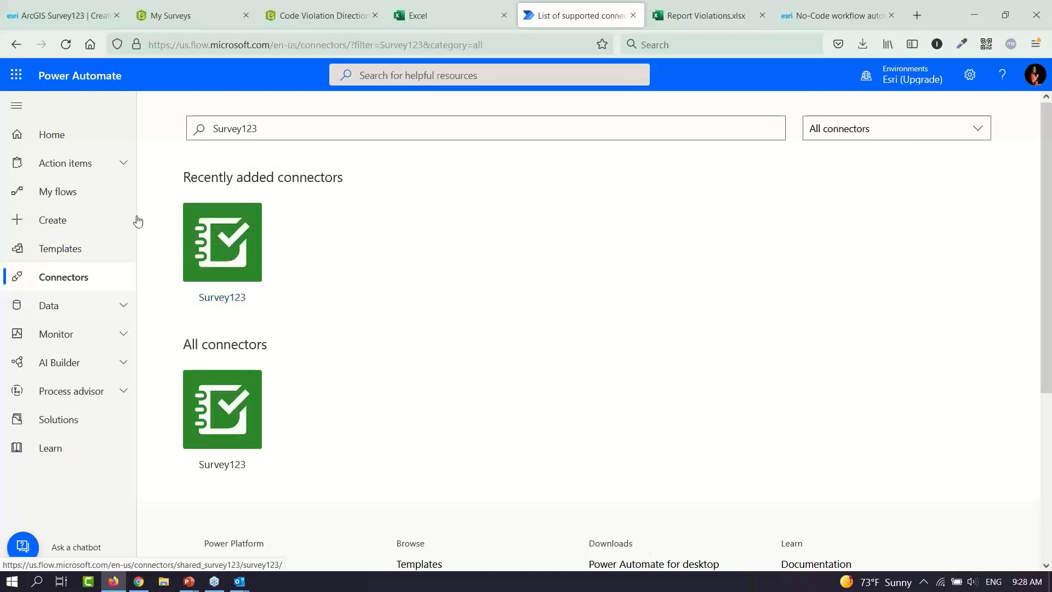
left_click(82, 140)
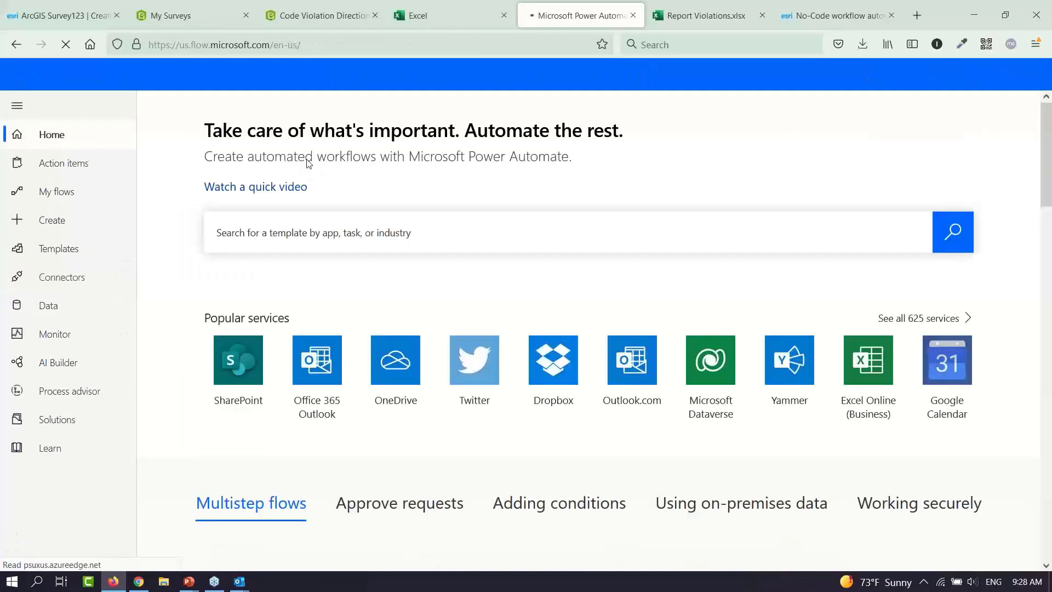
Browse the Survey123 flow templates, then go to the Create page
left_click(354, 233)
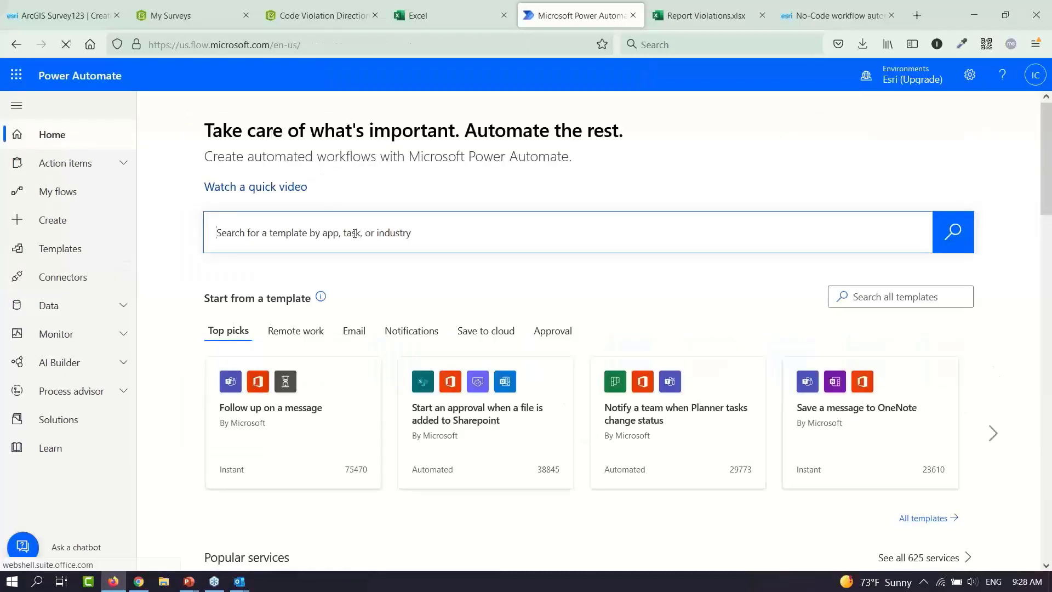
type("survey123")
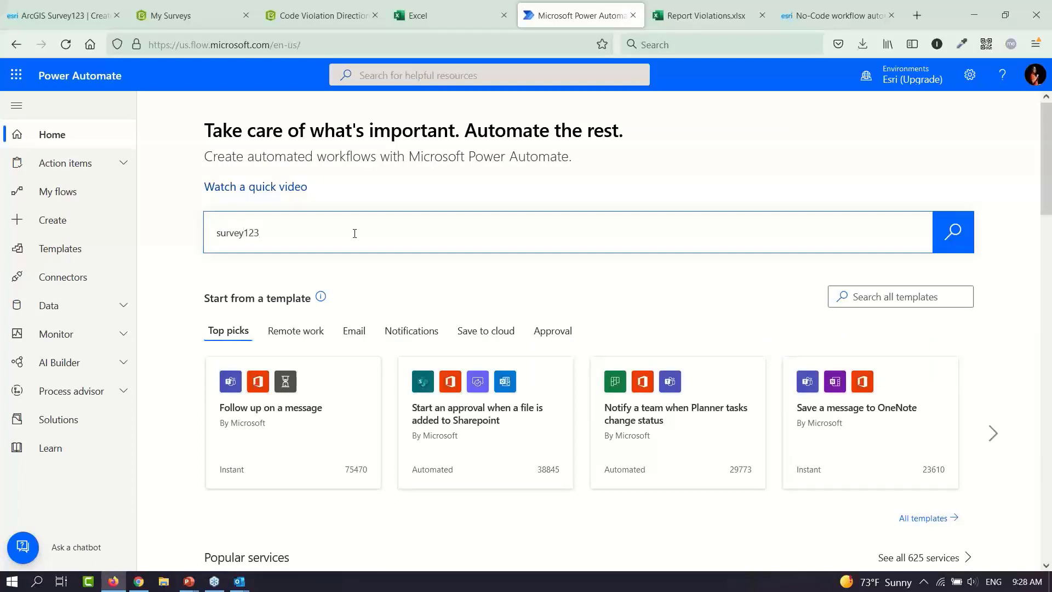
key("Return")
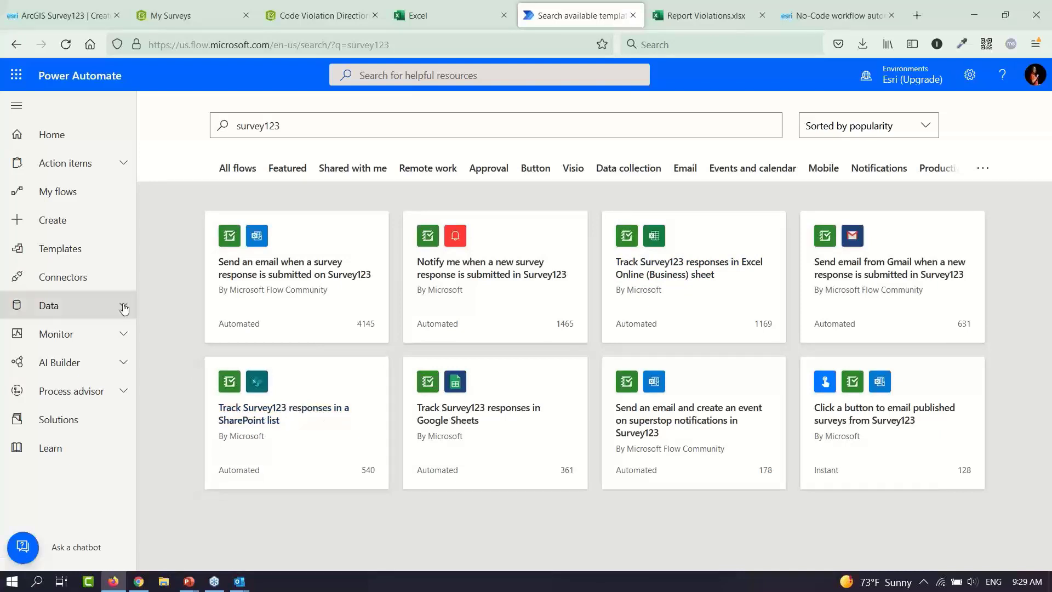
left_click(67, 224)
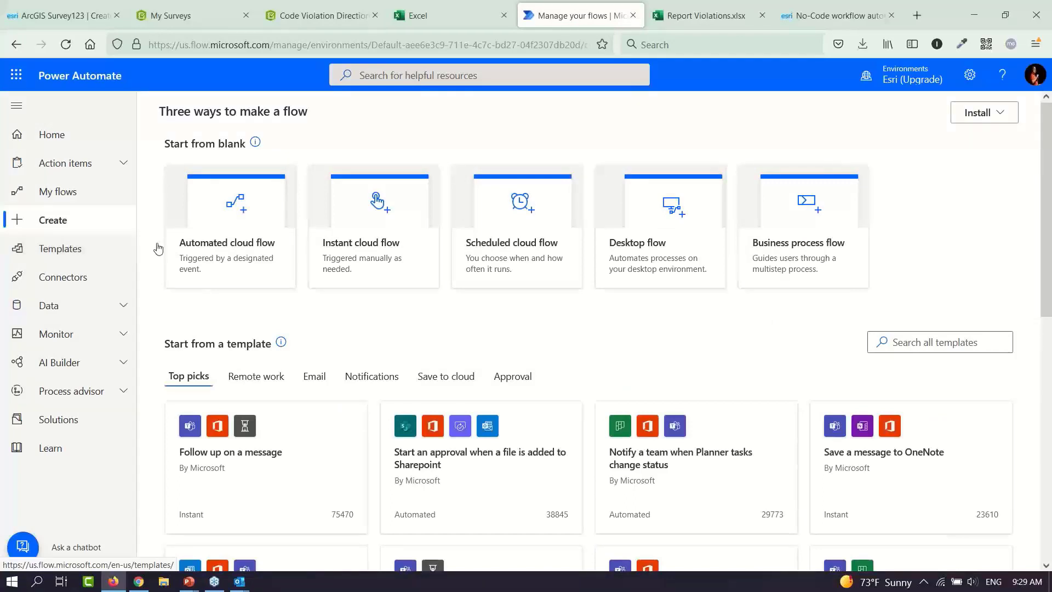
Create an automated flow 'Directions Demo Morning' triggered when a Survey123 response is submitted
left_click(230, 245)
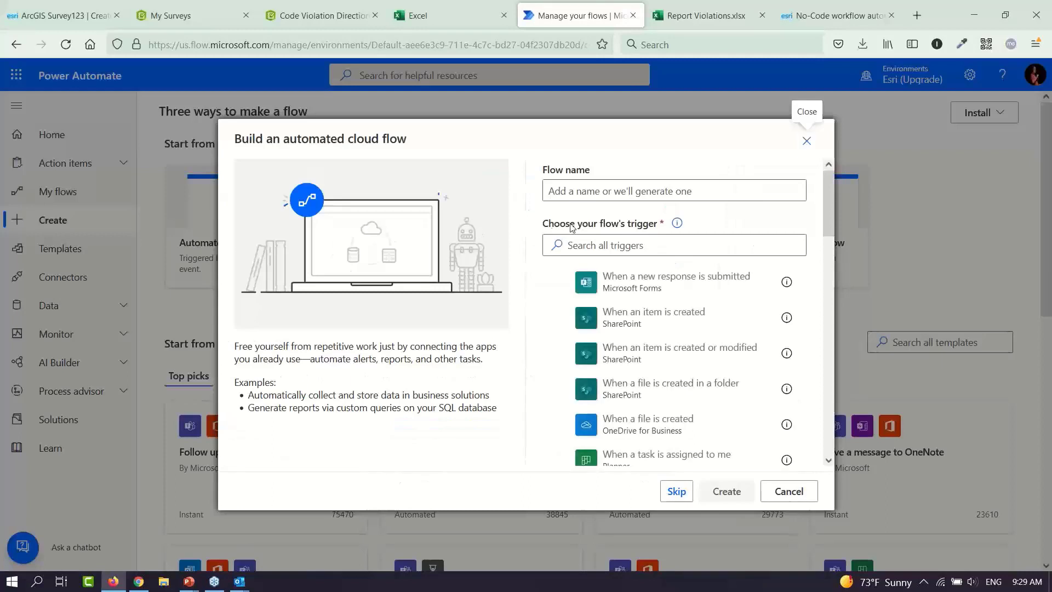
left_click(601, 247)
type("S")
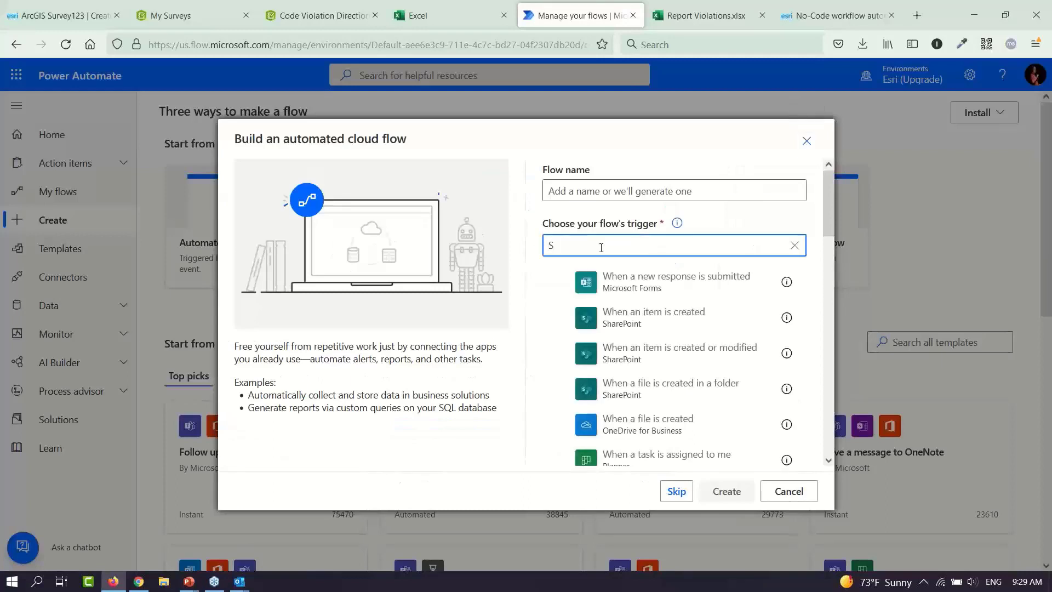
type("urvey123")
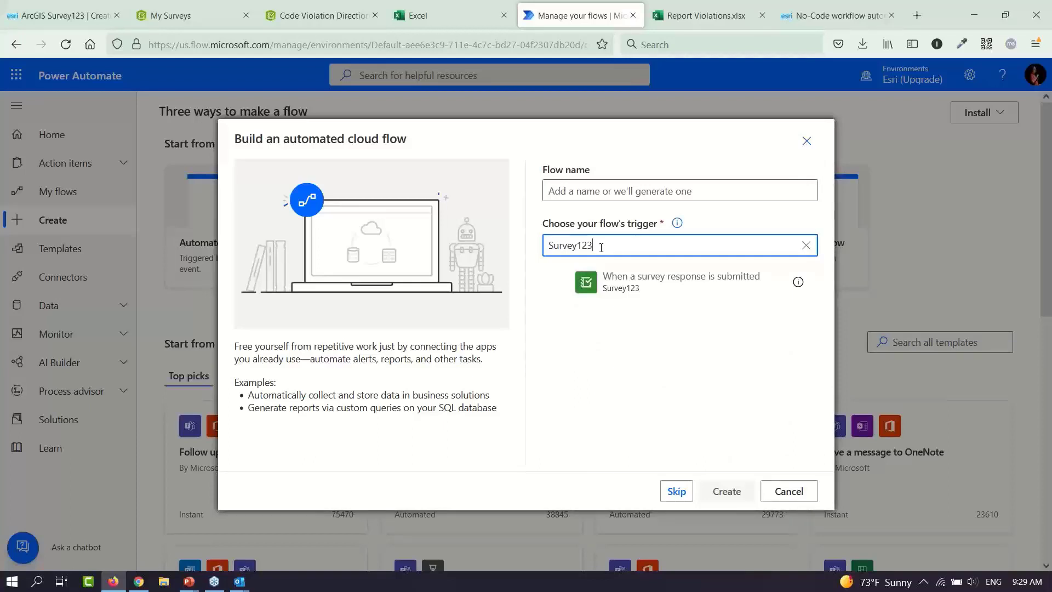
left_click(682, 283)
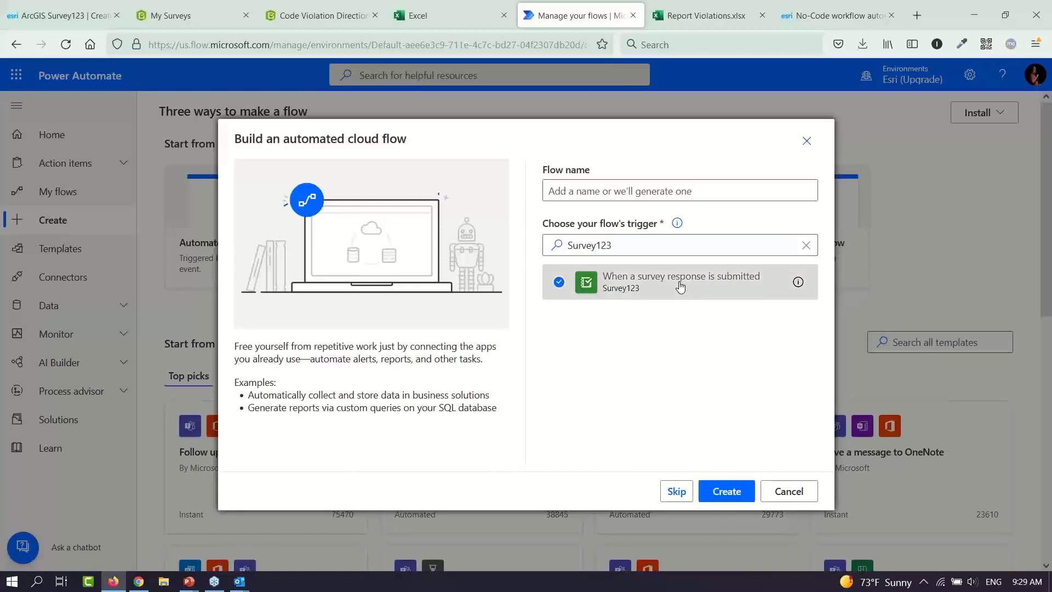
left_click(624, 195)
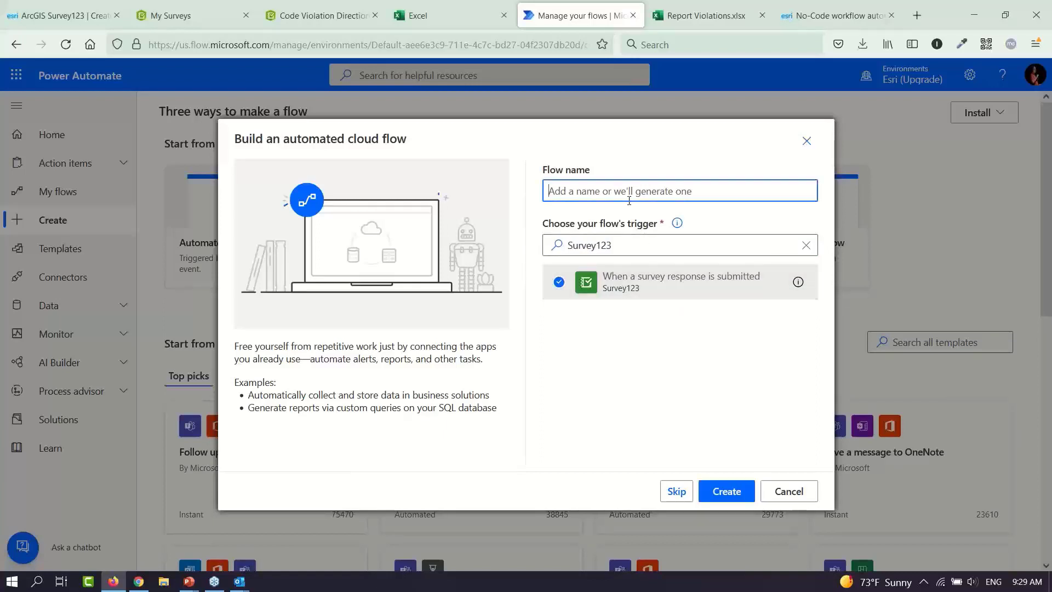
type("Direct")
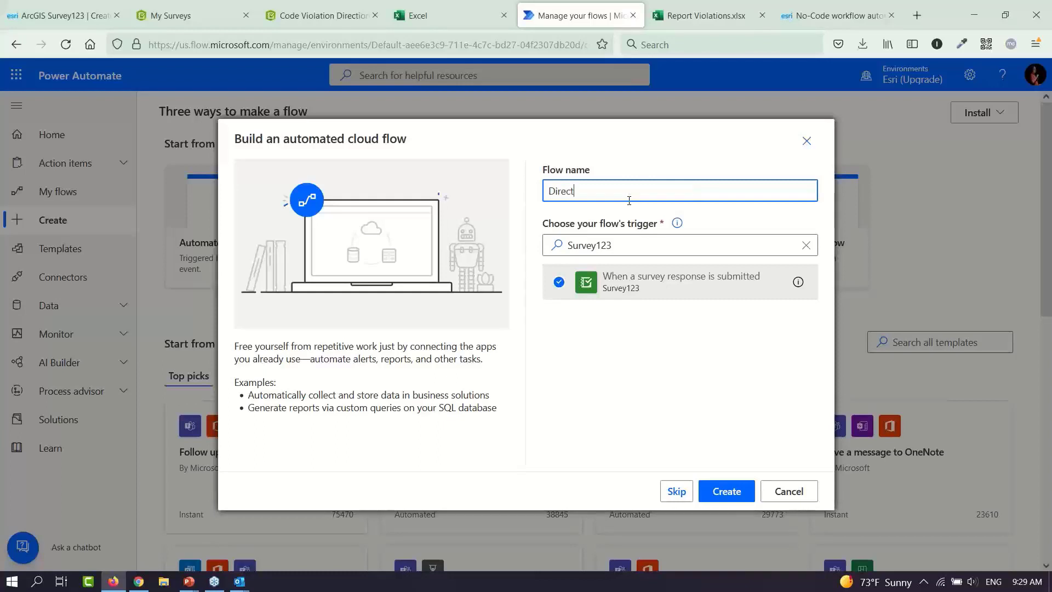
type("ions Demo Mrorning")
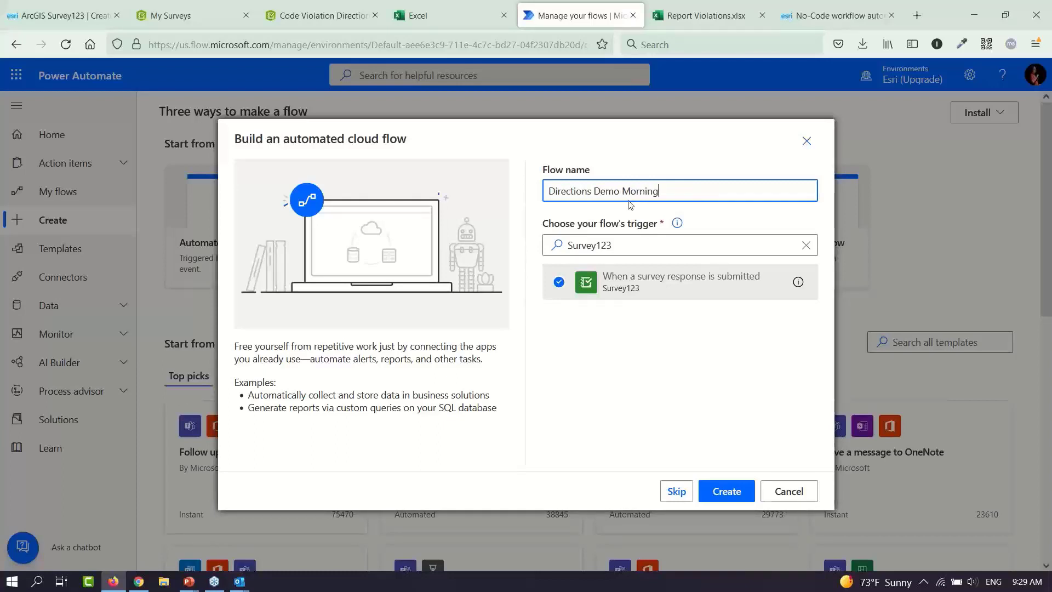
left_click(720, 495)
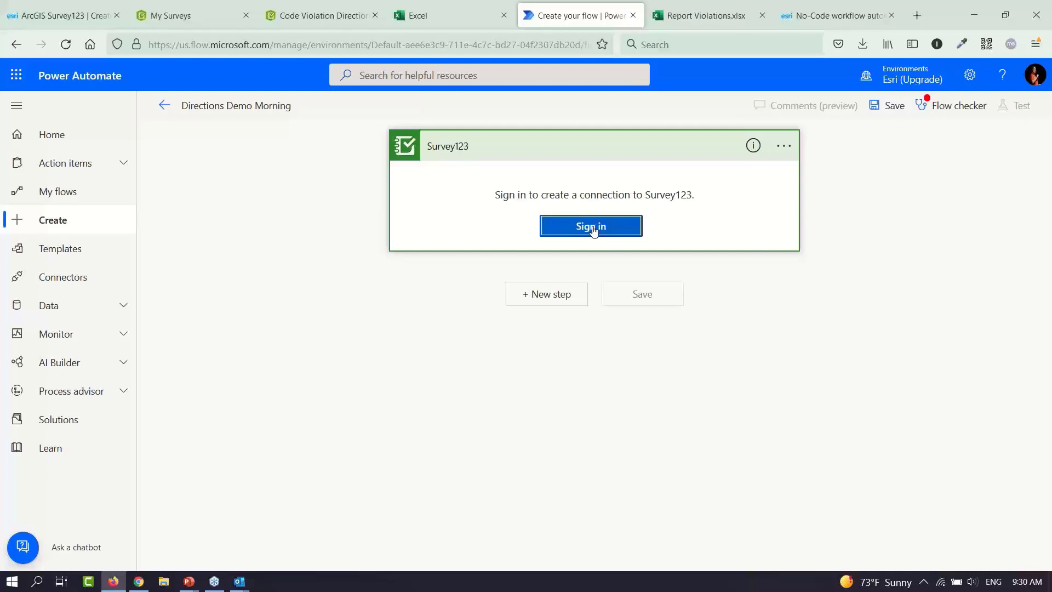
Sign the Survey123 connection in with the saved ArcGIS login
left_click(592, 225)
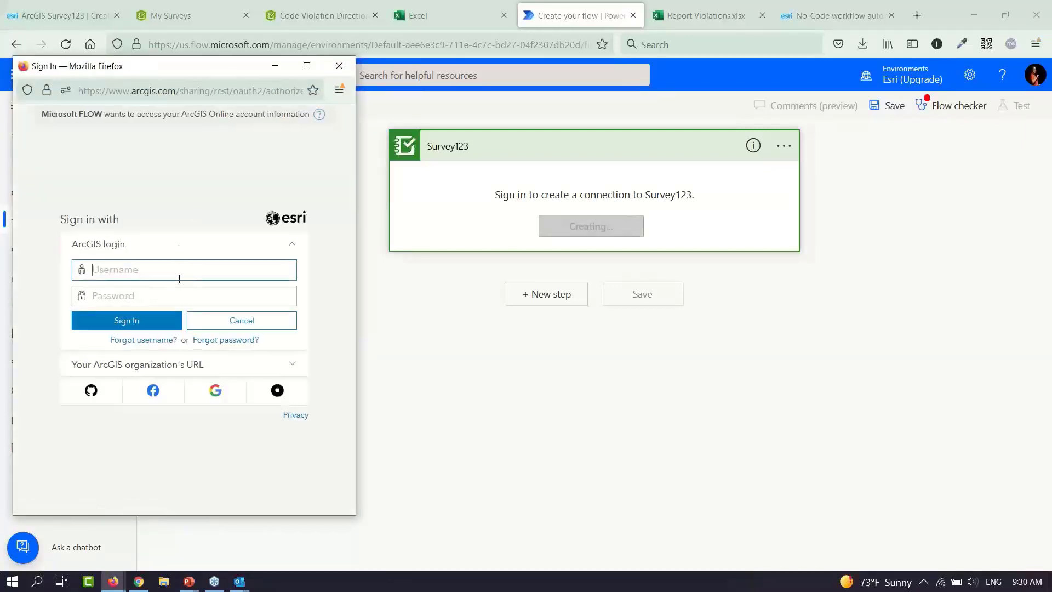
left_click(179, 276)
type("Qui")
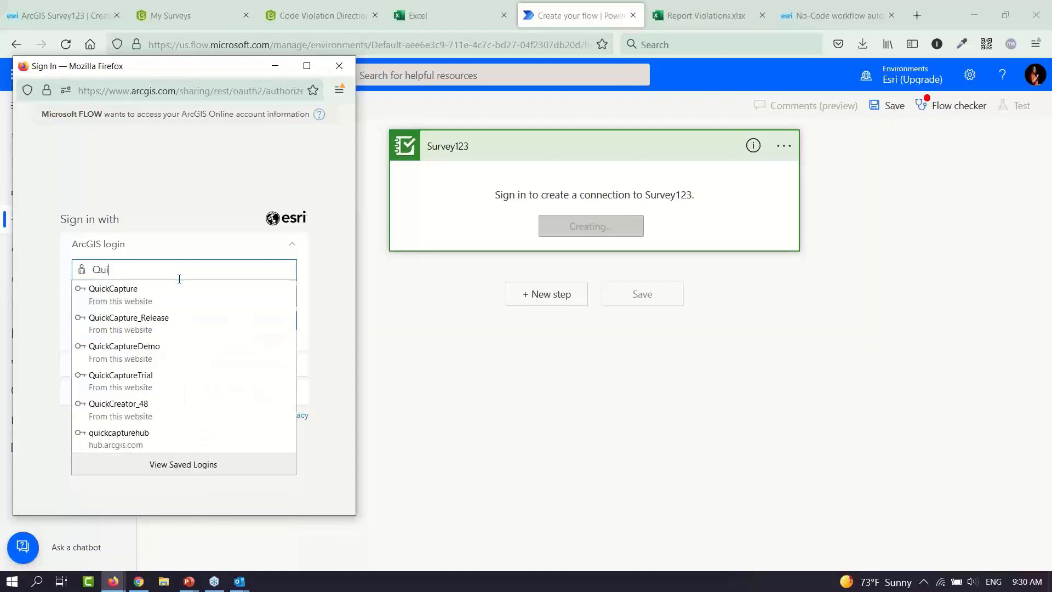
left_click(152, 403)
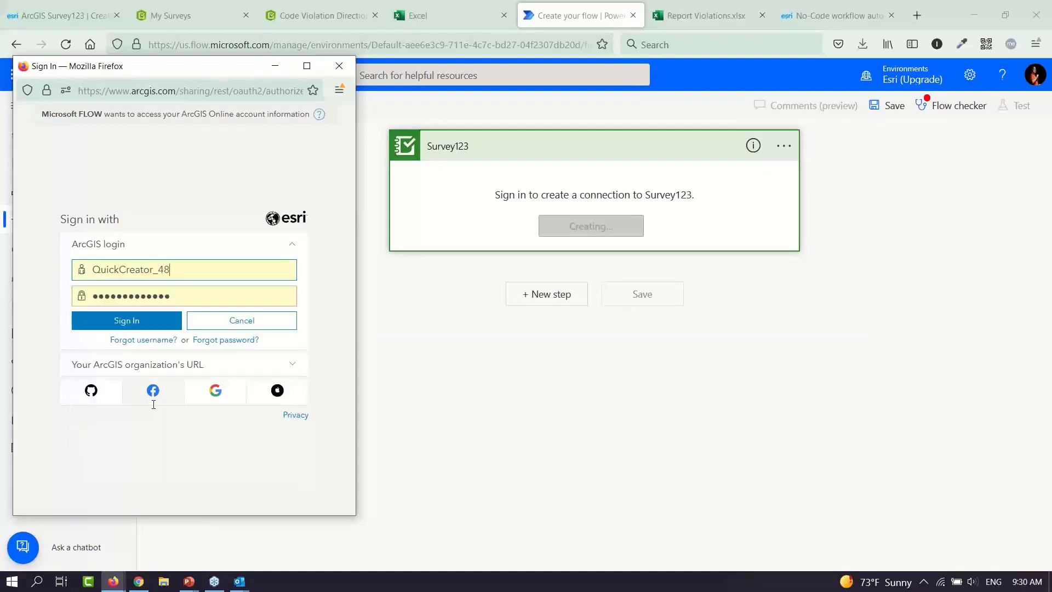
left_click(151, 323)
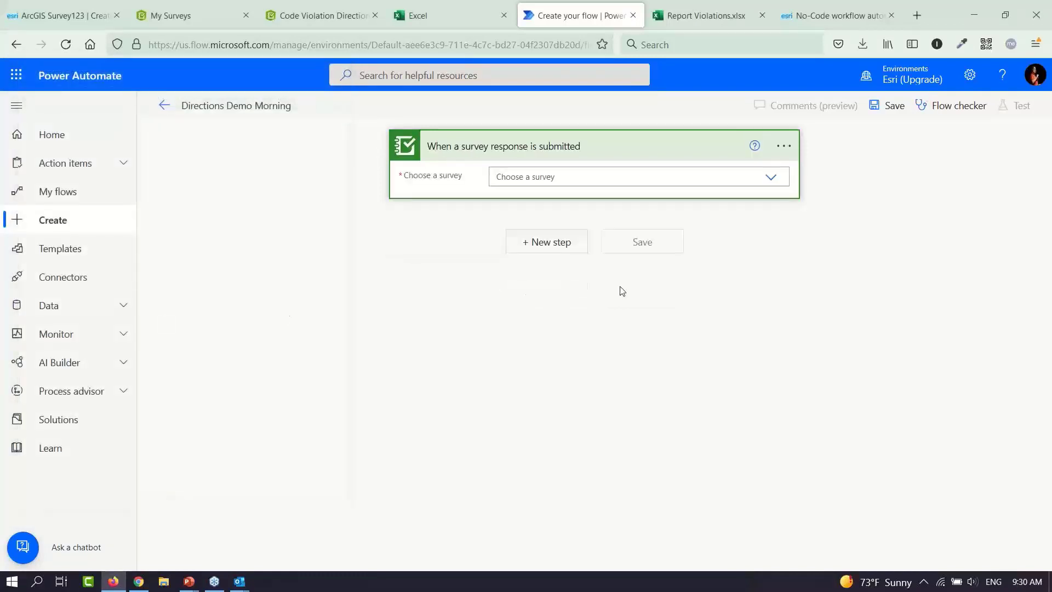
Point the trigger at the Code Violation Directions Mag Demo survey and add a new step
left_click(772, 178)
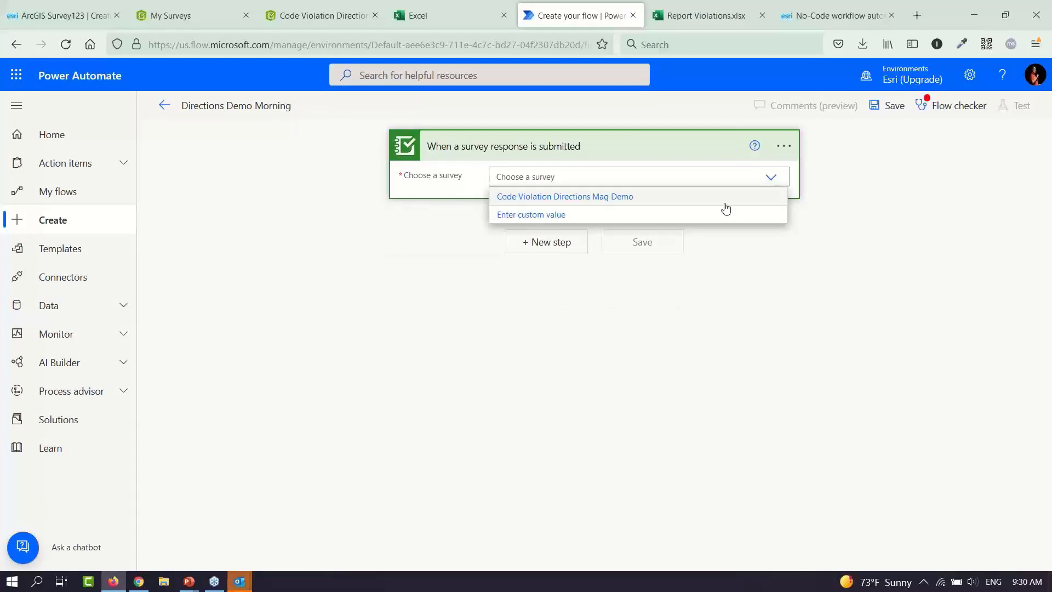
left_click(603, 203)
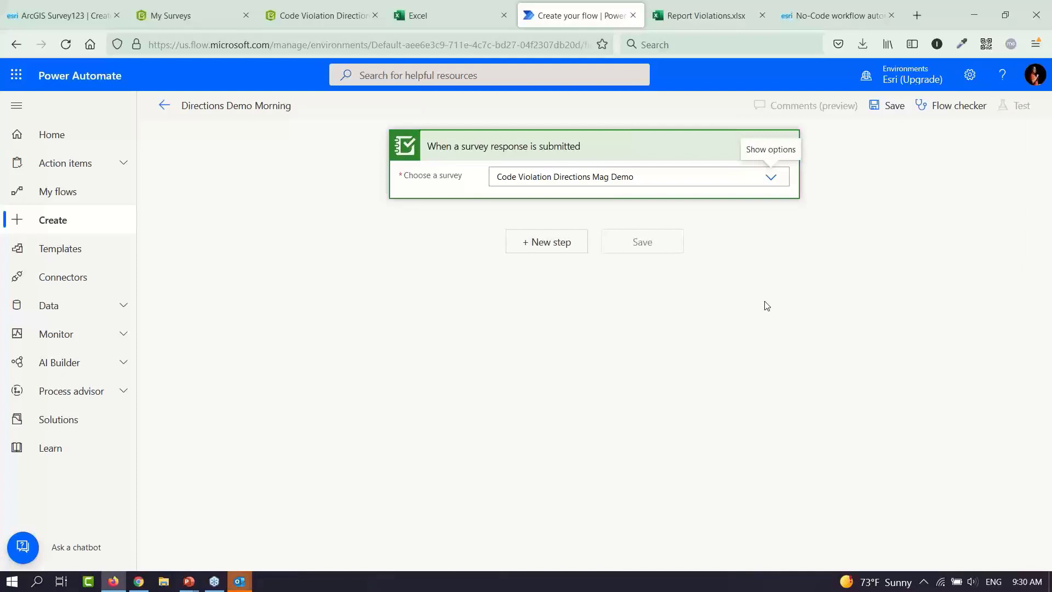
left_click(557, 248)
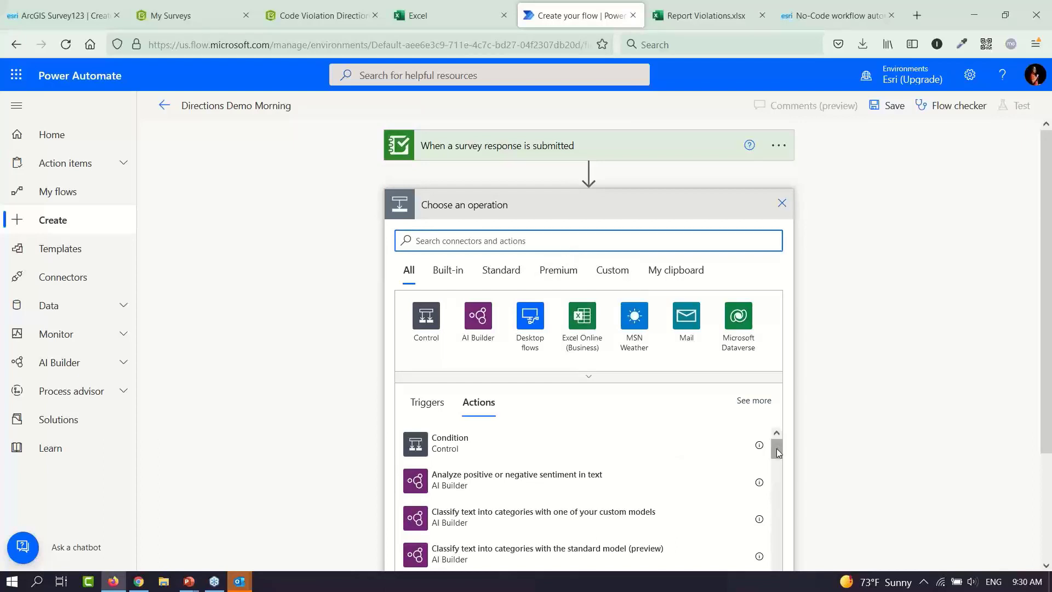
Try a SQL Server step, discard it, and add a fresh blank step under the trigger
left_click_drag(777, 449, 784, 443)
left_click(550, 240)
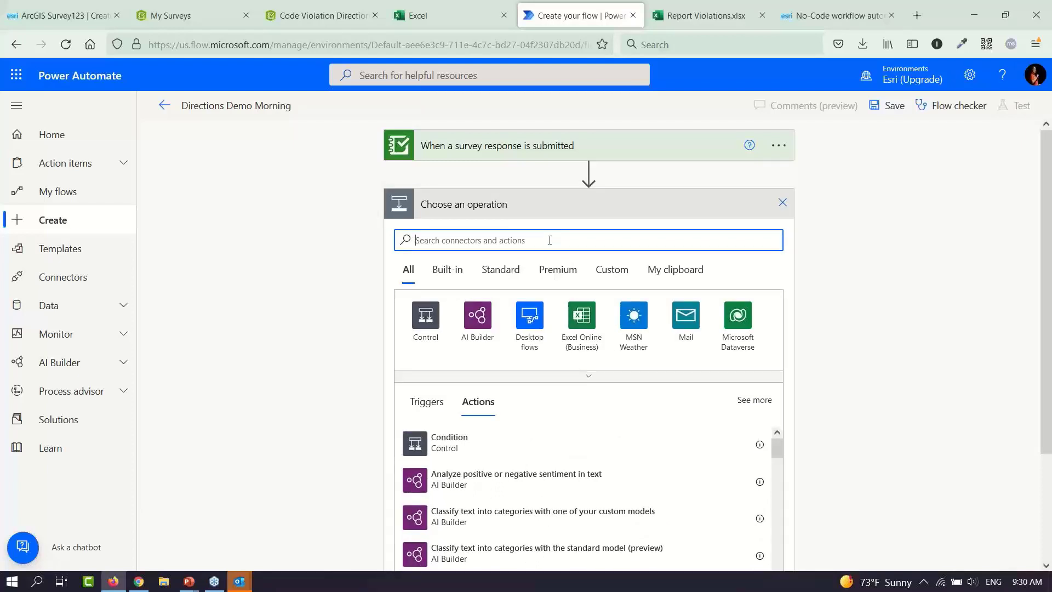
type("sql")
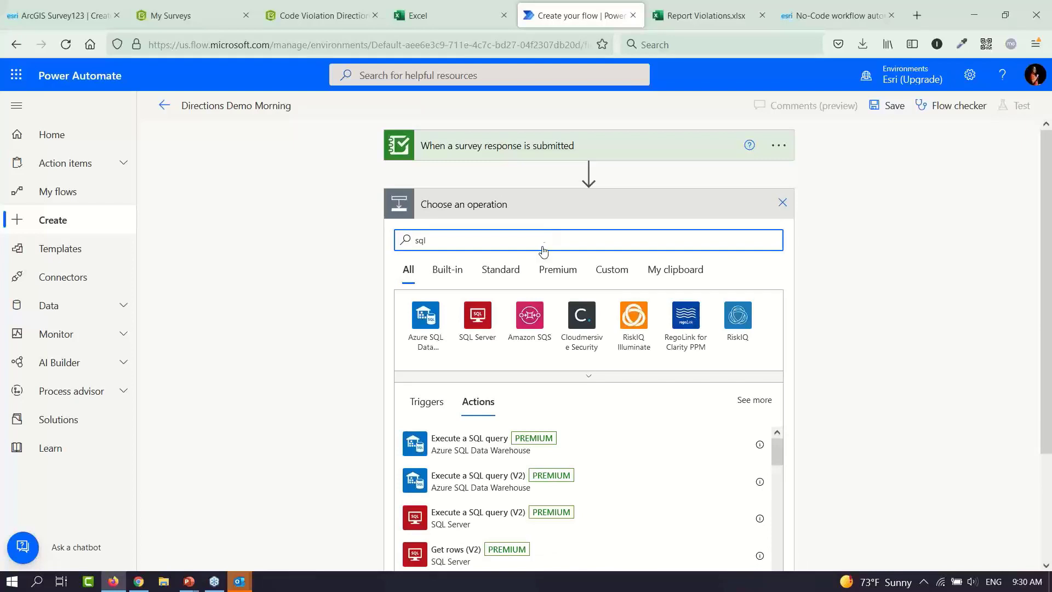
left_click(476, 327)
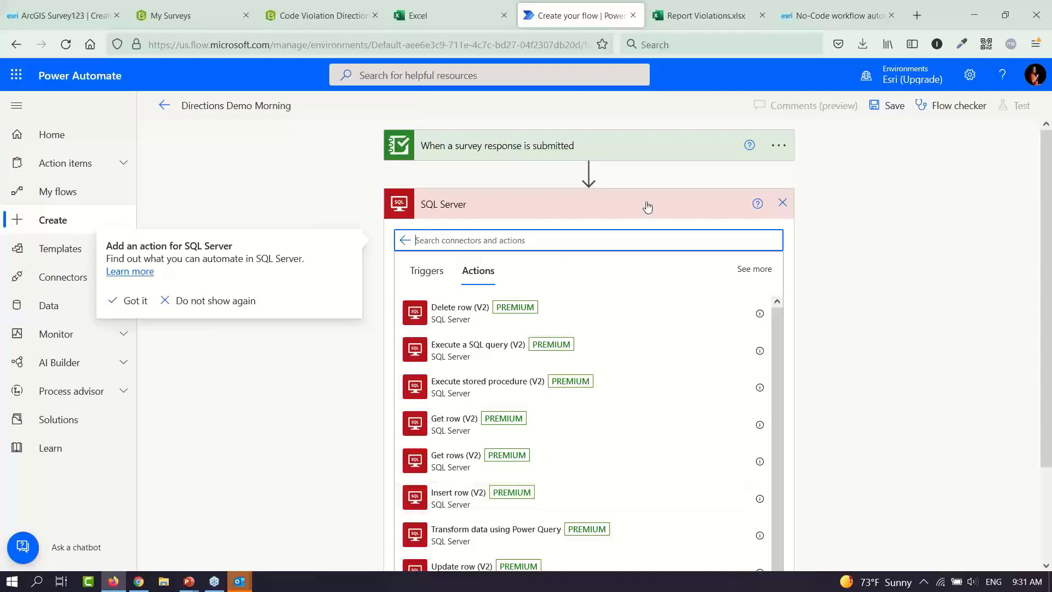
left_click(782, 207)
left_click(782, 204)
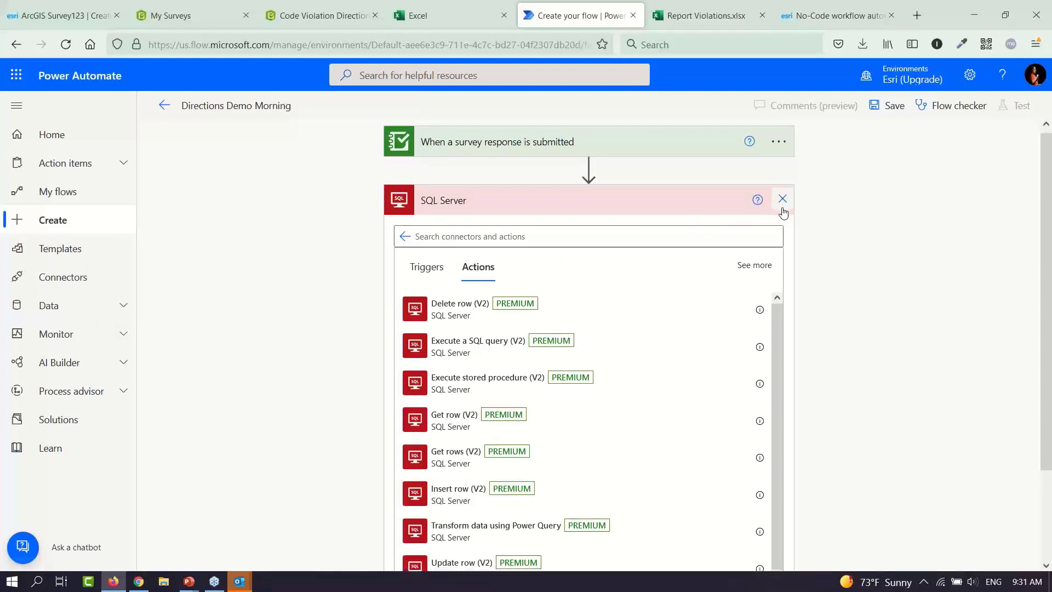
left_click(550, 205)
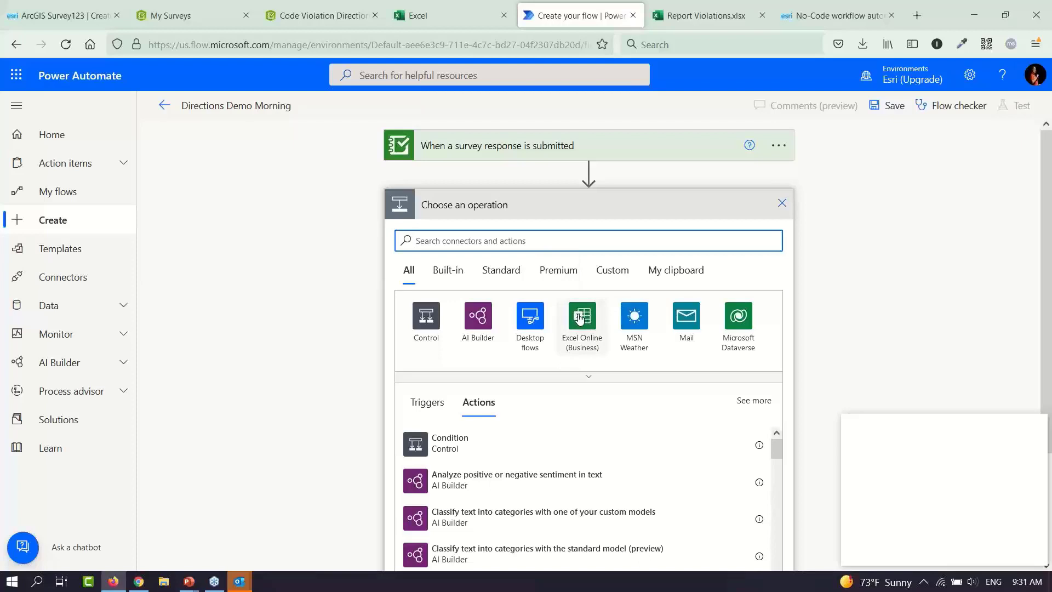
Add an Excel Online (Business) 'Add a row into a table' action
left_click(580, 318)
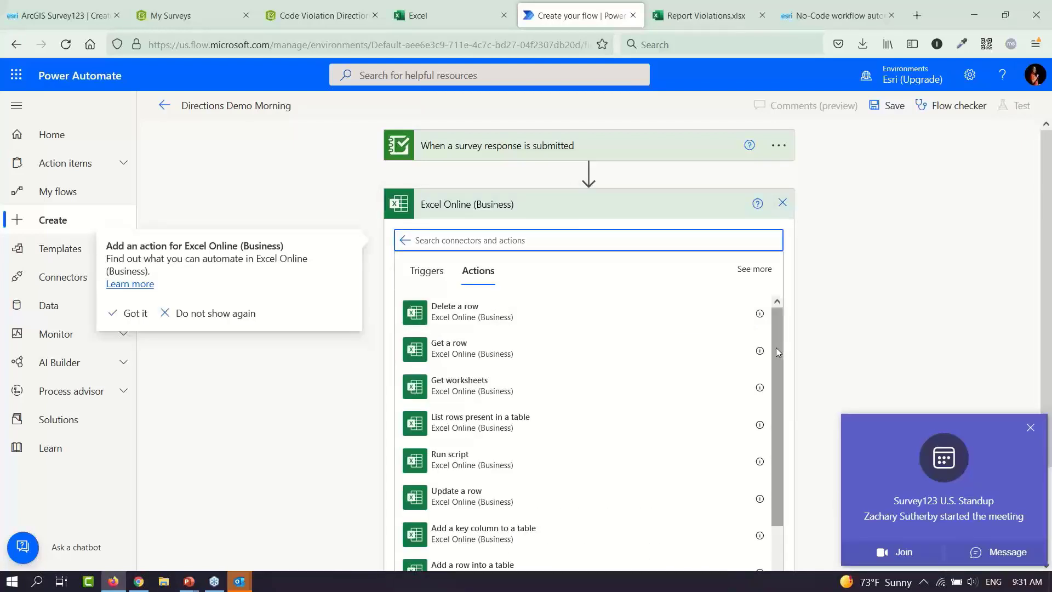
left_click_drag(777, 354, 777, 444)
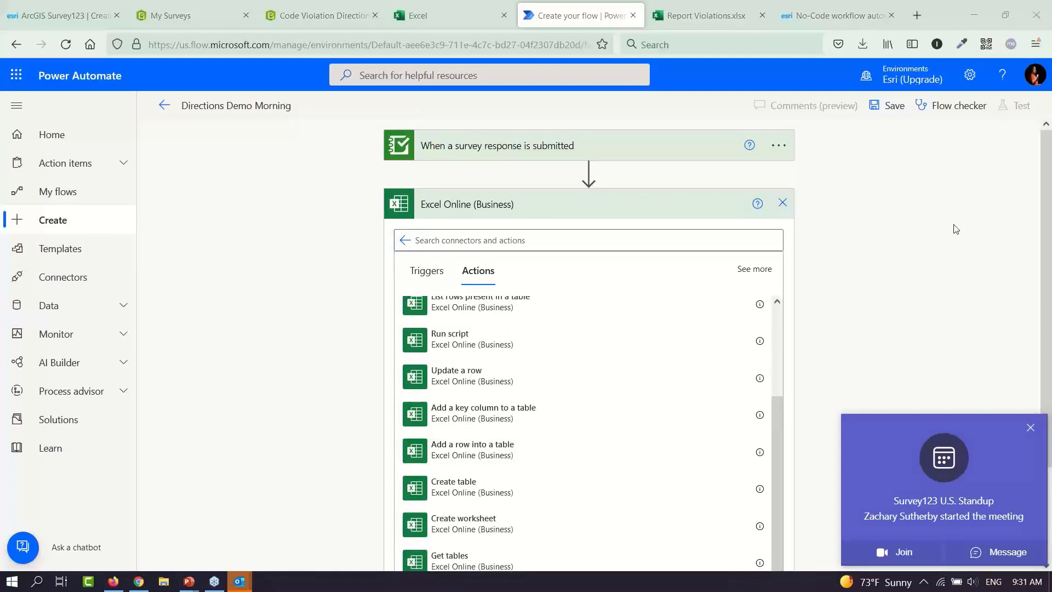
left_click(1030, 428)
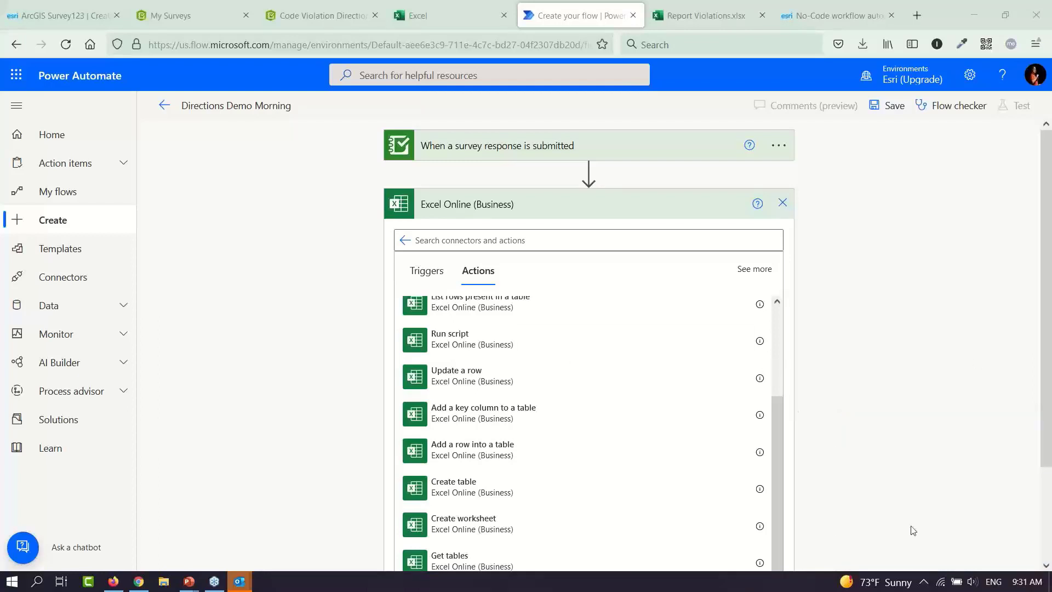
left_click(490, 459)
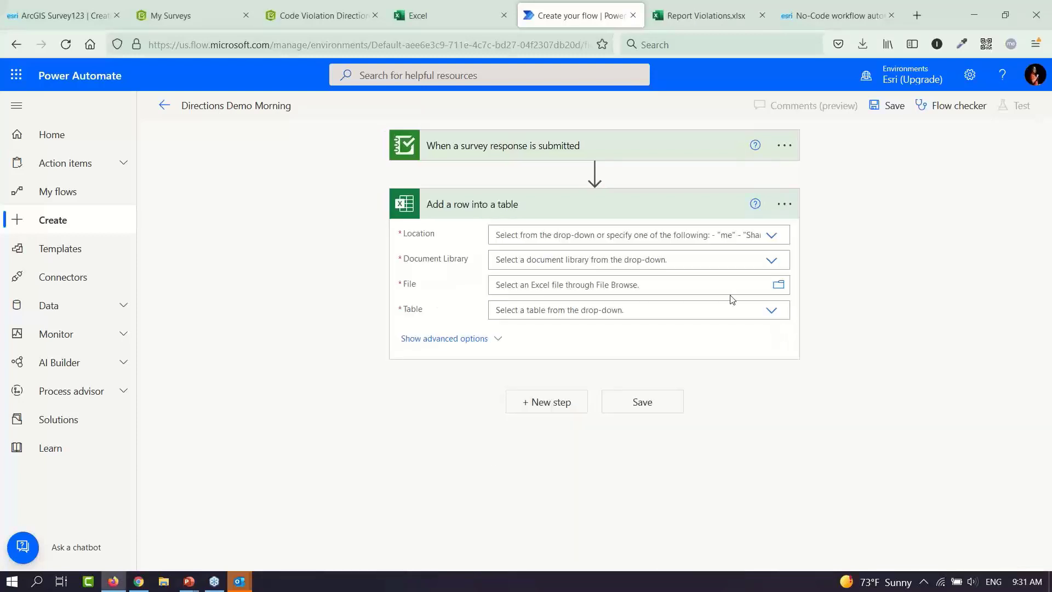
Target OneDrive for Business, the OneDrive library, Report Violations.xlsx and Table1
left_click(772, 236)
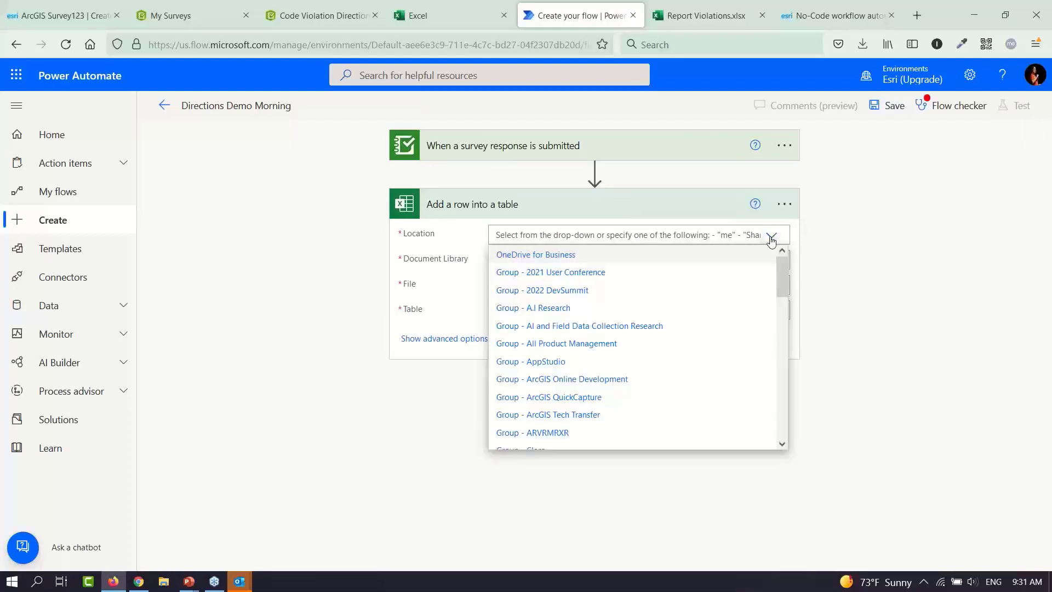
left_click(735, 255)
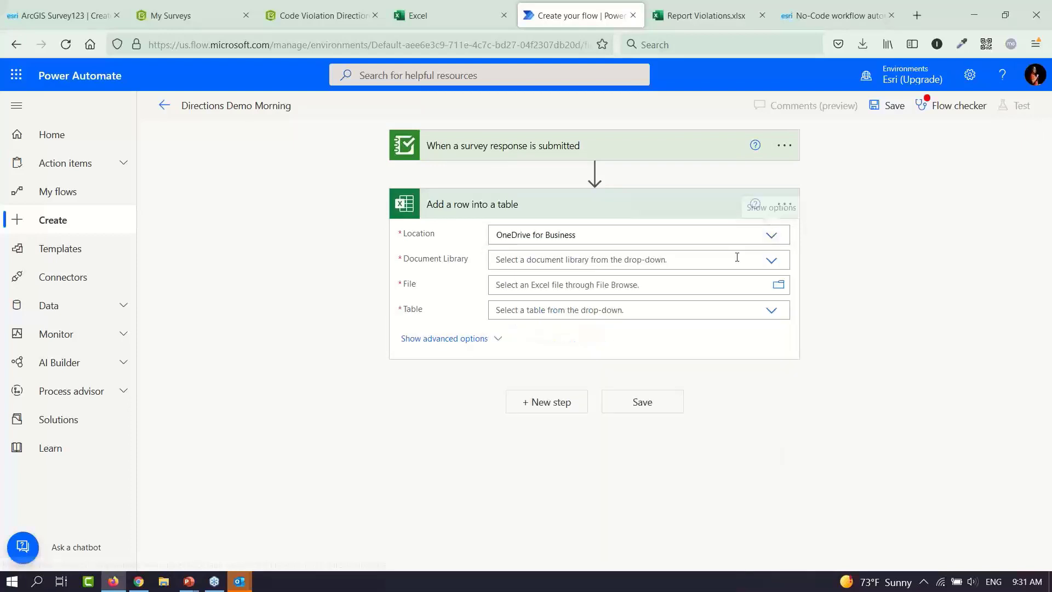
left_click(772, 261)
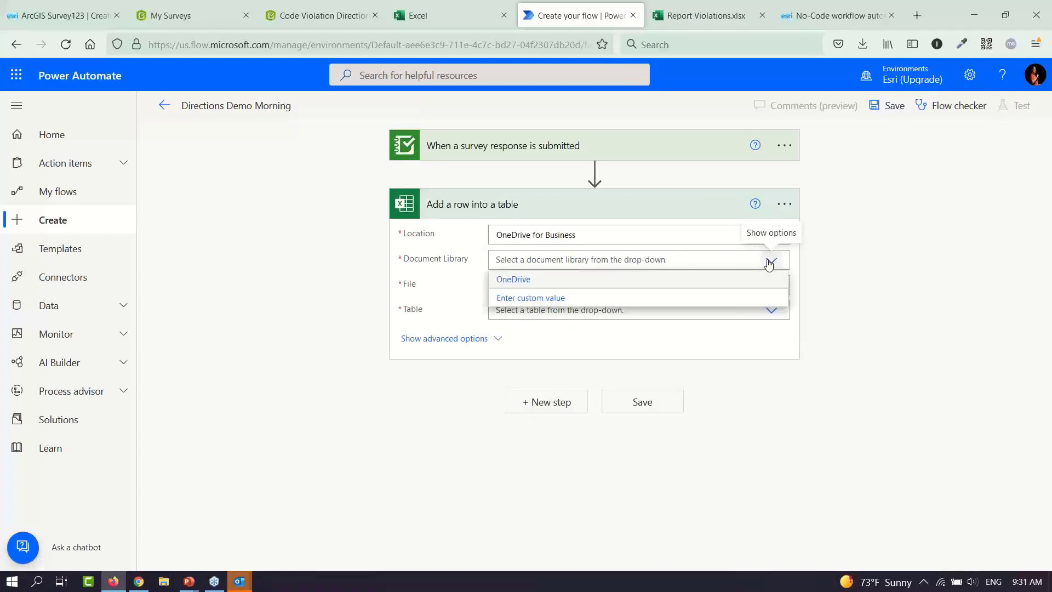
left_click(729, 282)
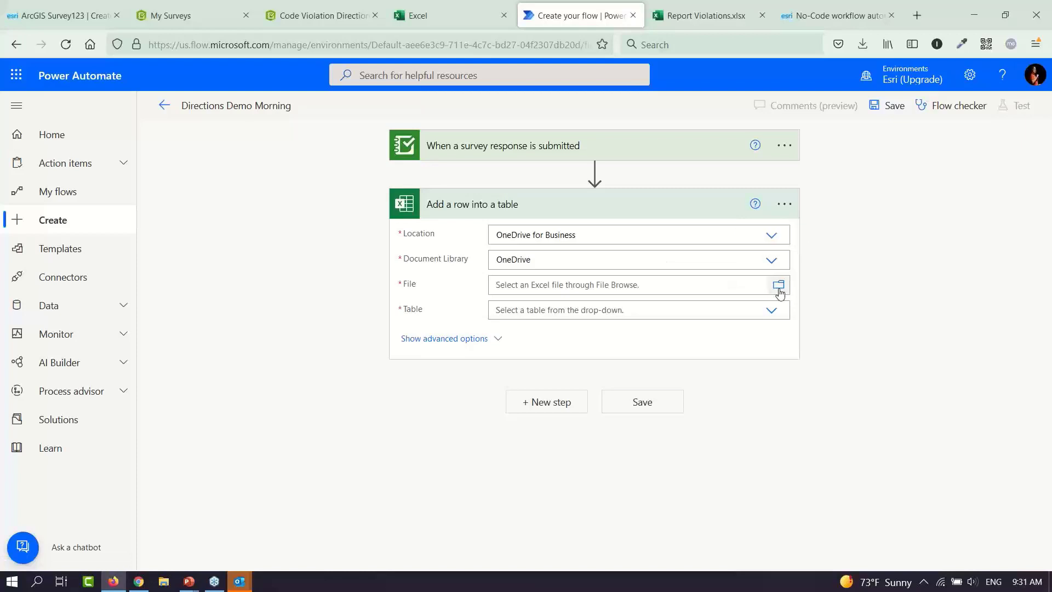
left_click(778, 285)
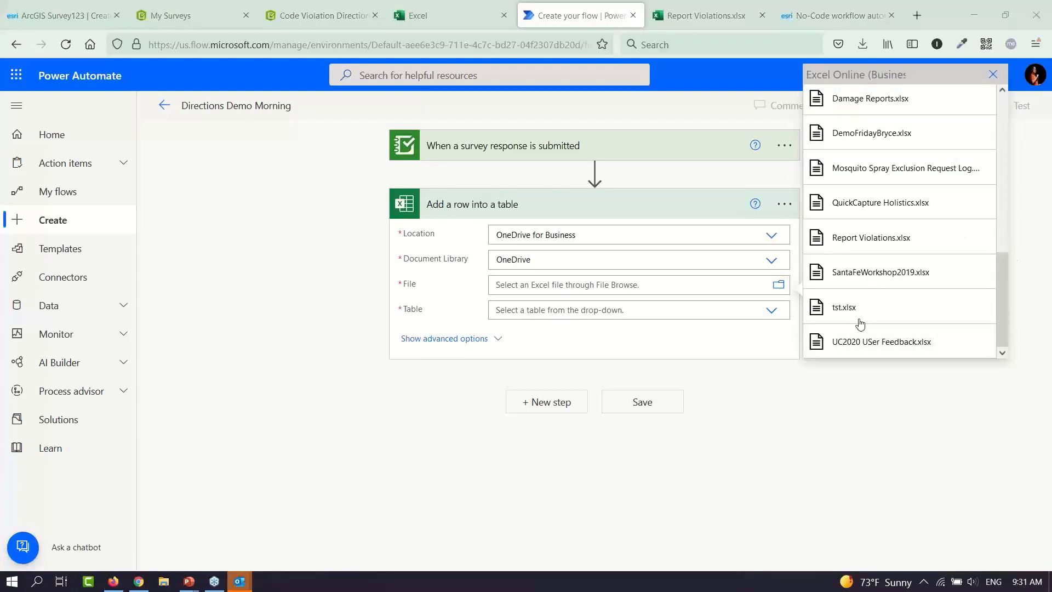
left_click(885, 239)
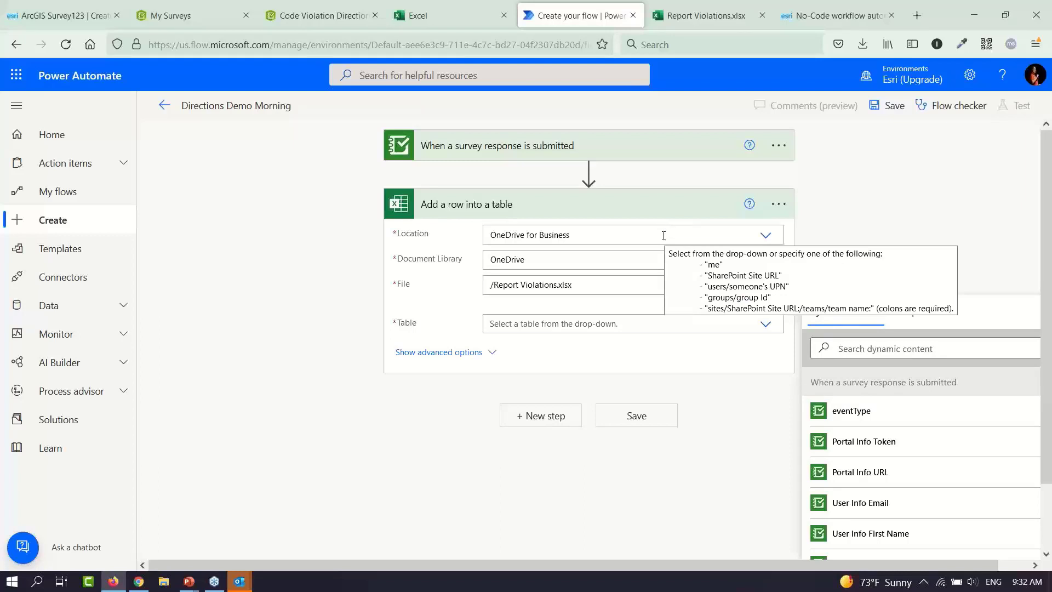
left_click(764, 325)
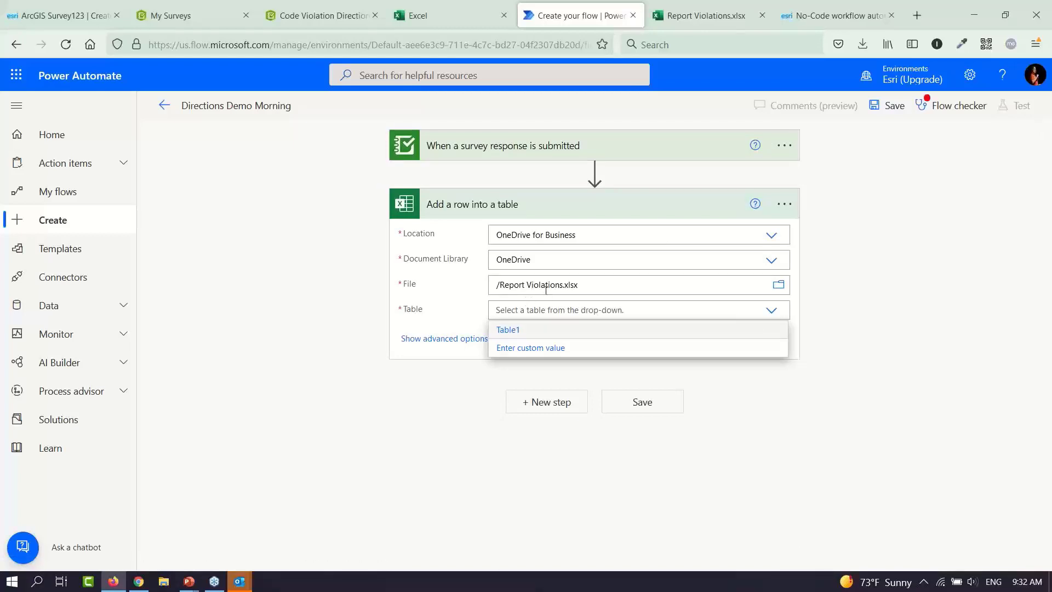
left_click(515, 331)
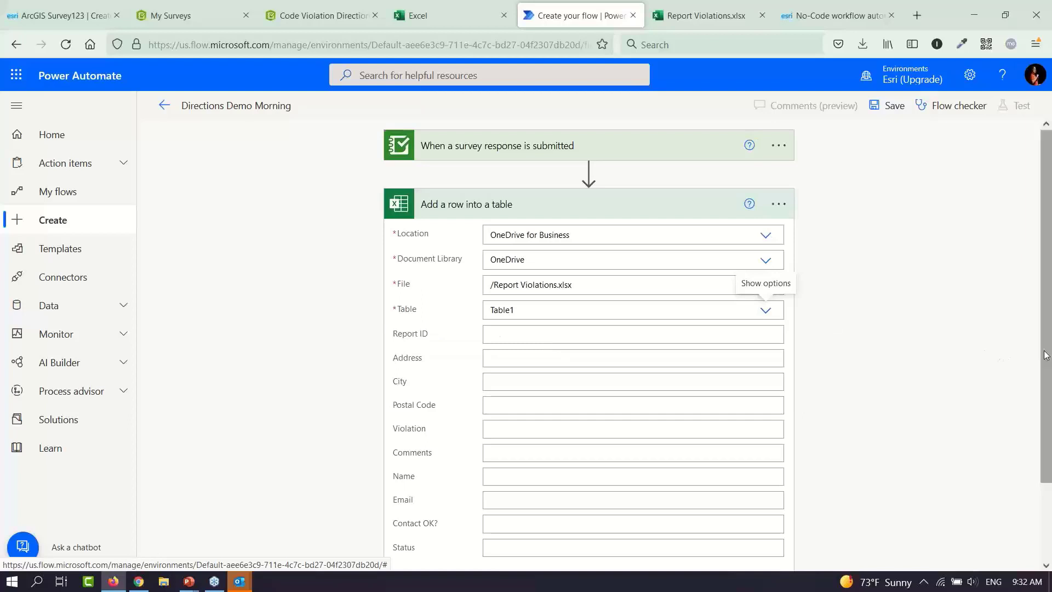
Enter the fixed value 'Submitted' in the Excel row's Status column
left_click_drag(1046, 365, 1049, 443)
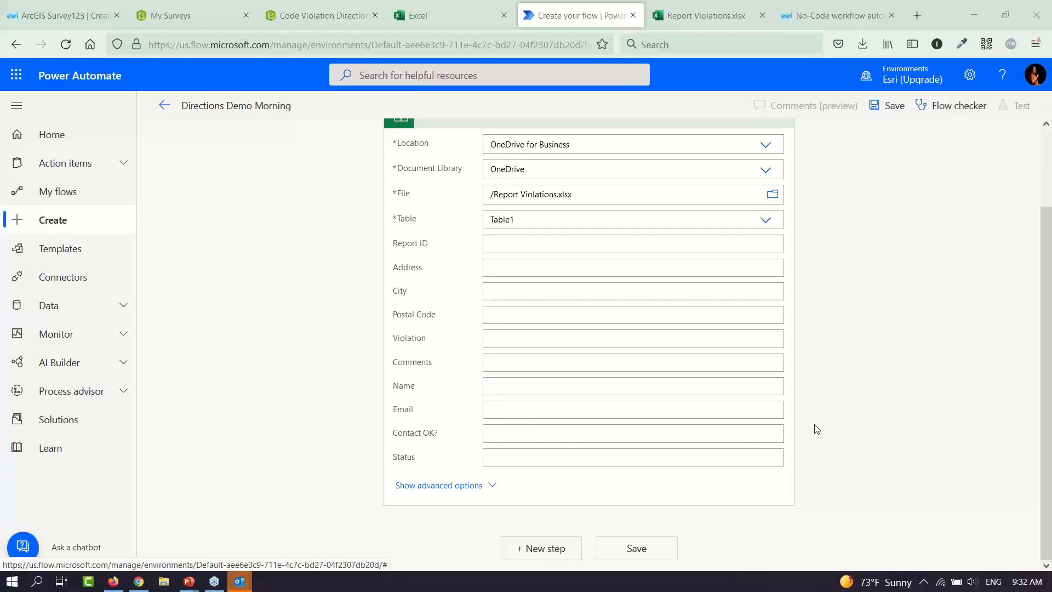
left_click(618, 461)
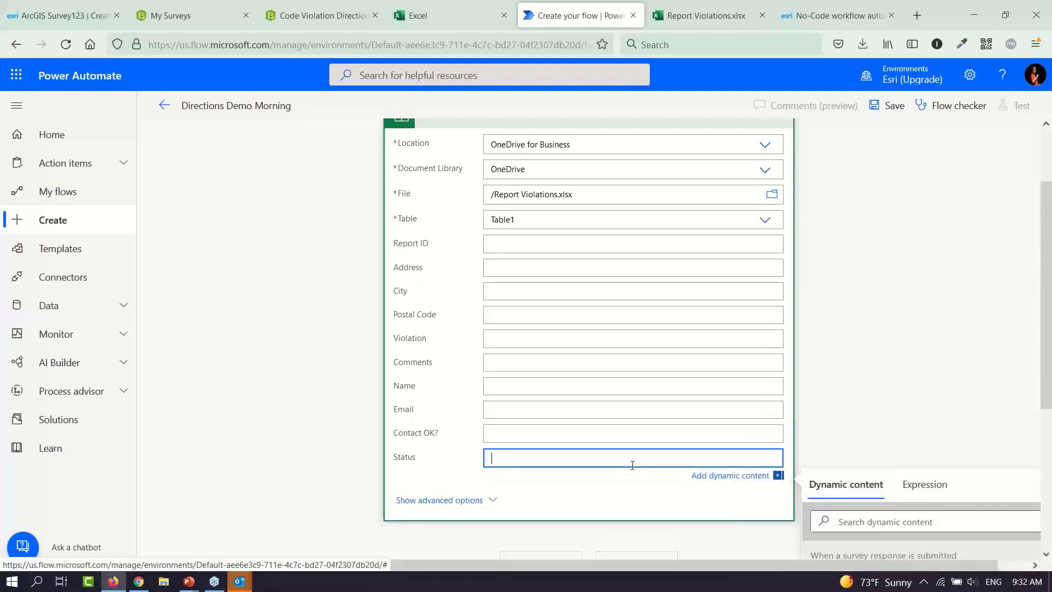
type("Submitted")
left_click(540, 271)
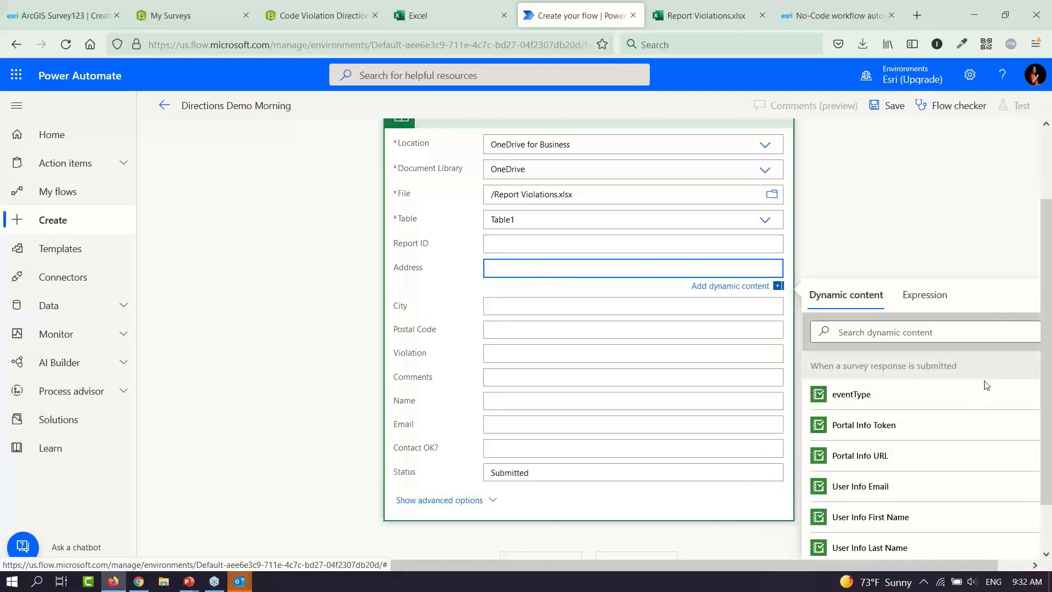
Map the Excel Address and City columns to the survey's Address and City answers
left_click(544, 269)
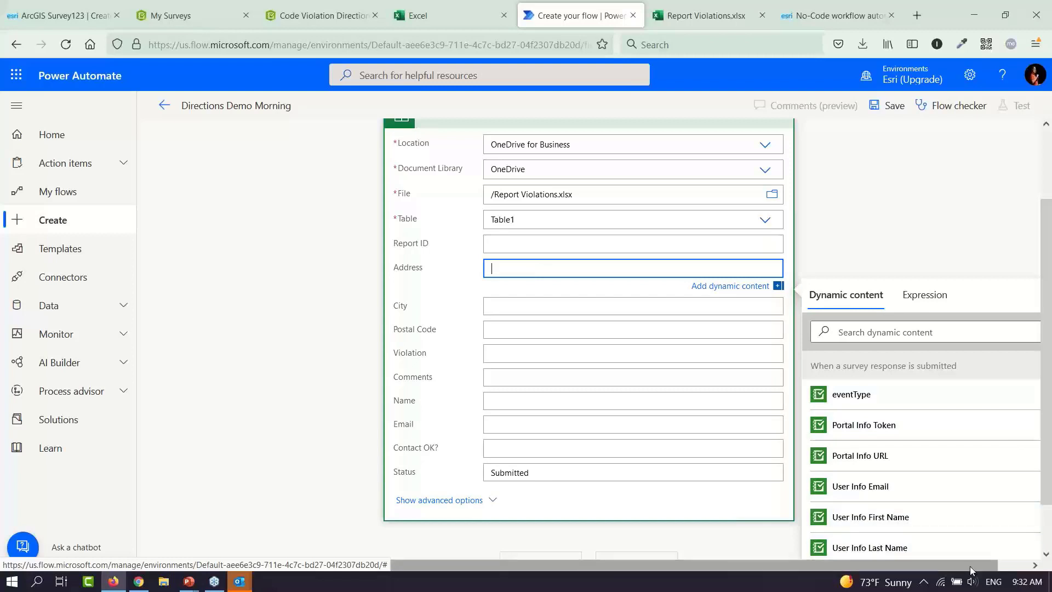
left_click_drag(969, 567, 997, 566)
left_click_drag(1034, 397, 1035, 420)
scroll(931, 347, "up", 5)
left_click(929, 331)
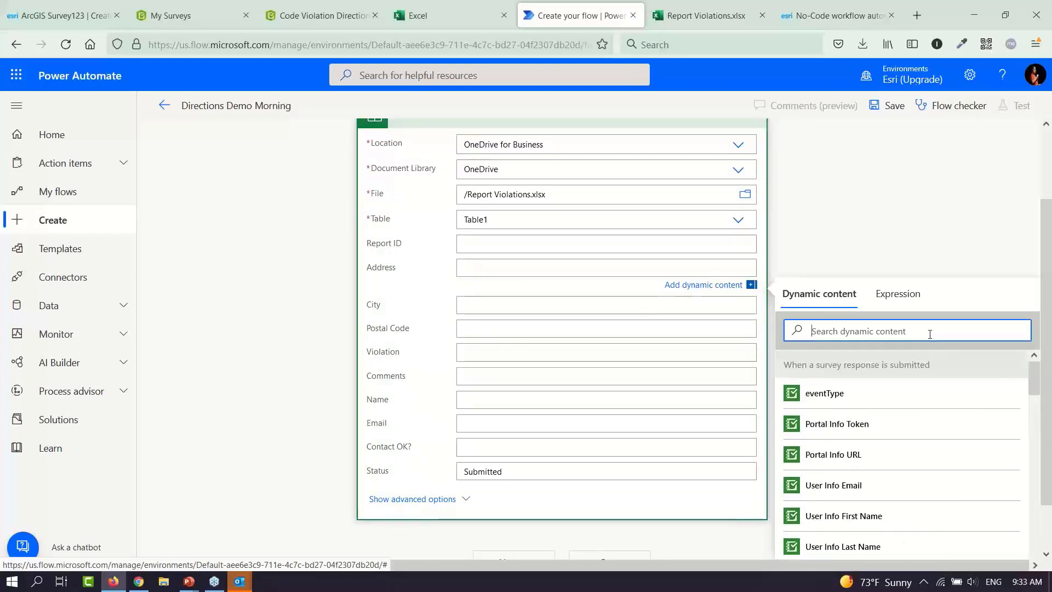
type("add")
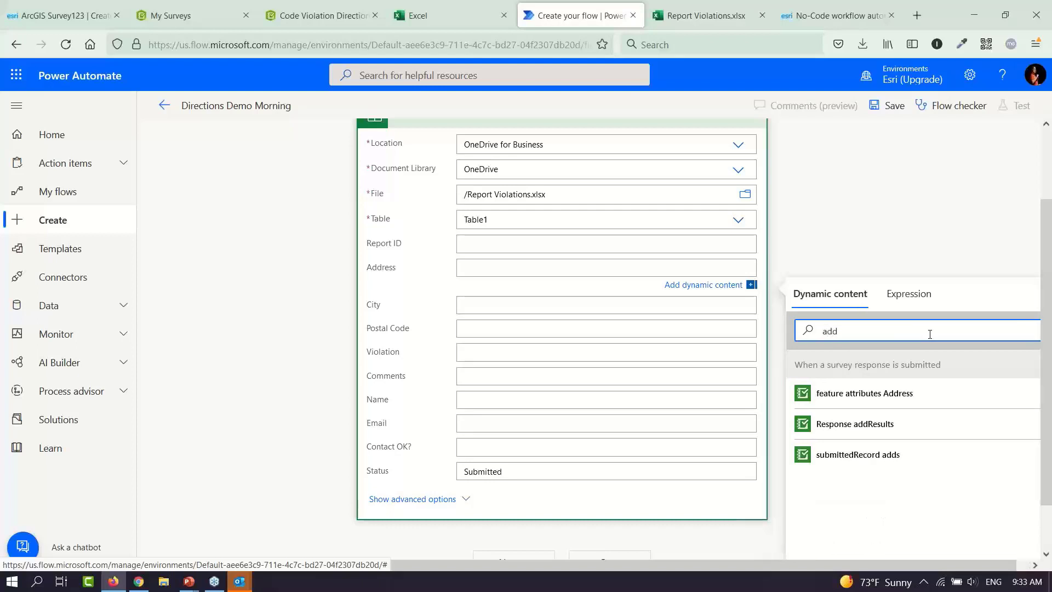
left_click(911, 393)
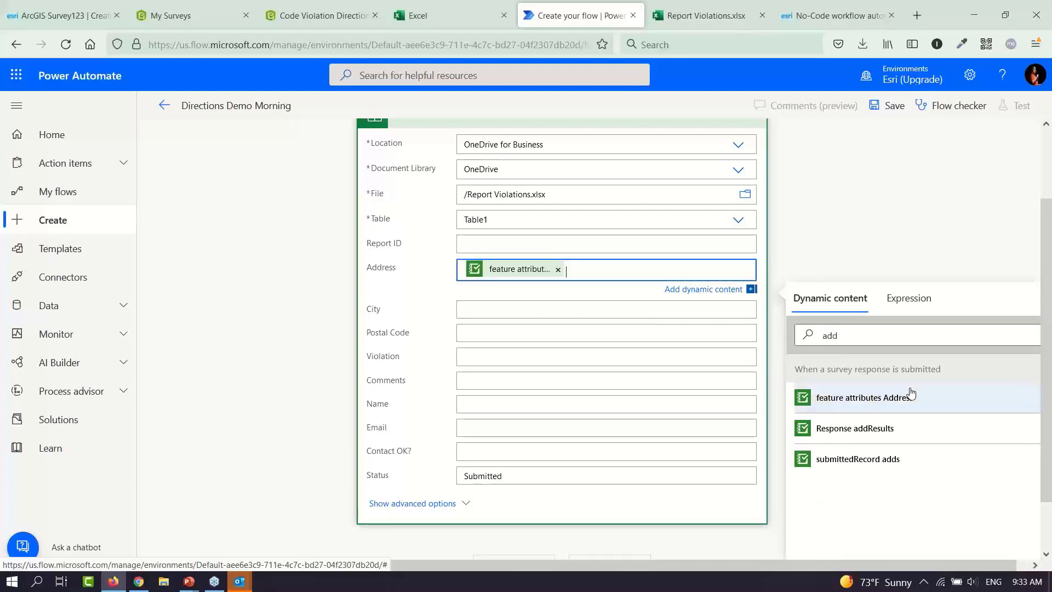
key("Tab")
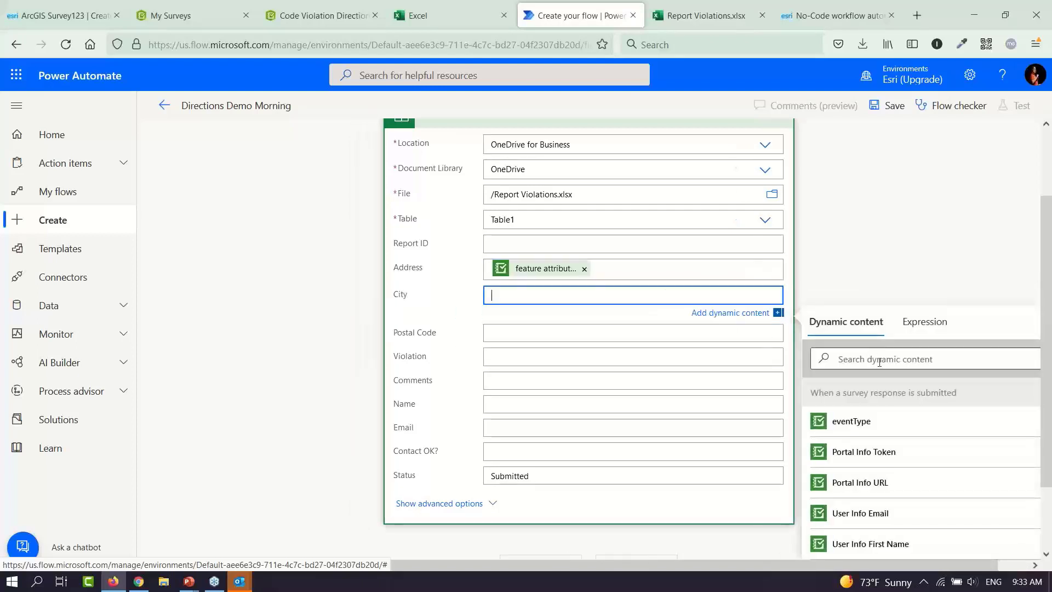
left_click(879, 362)
type("ciy")
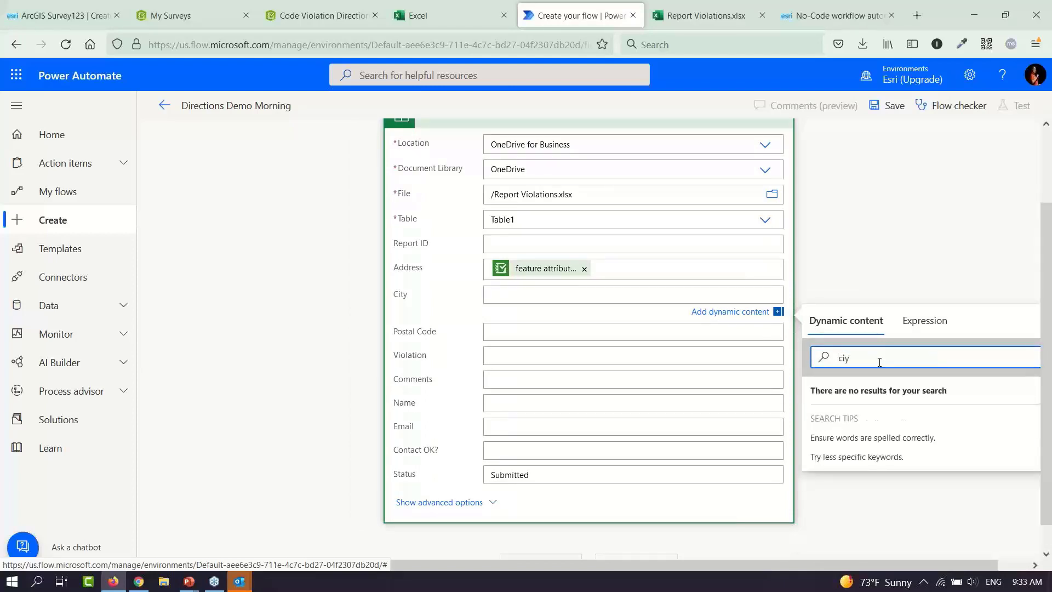
key("BackSpace")
left_click(883, 423)
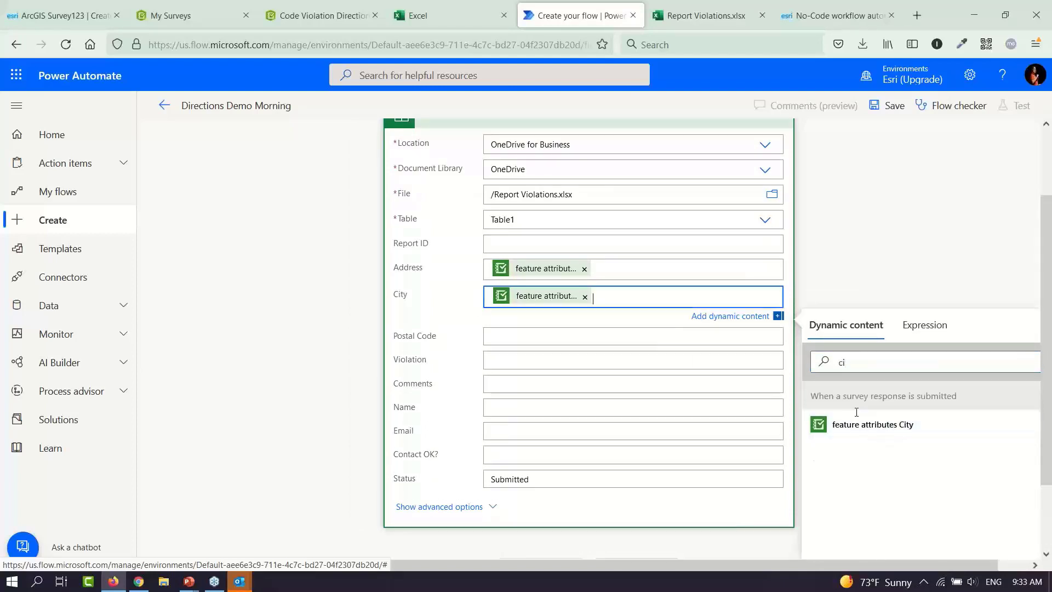
Map Postal Code to the survey's Zip code answer and begin searching for the violation answer
left_click(675, 335)
left_click(863, 386)
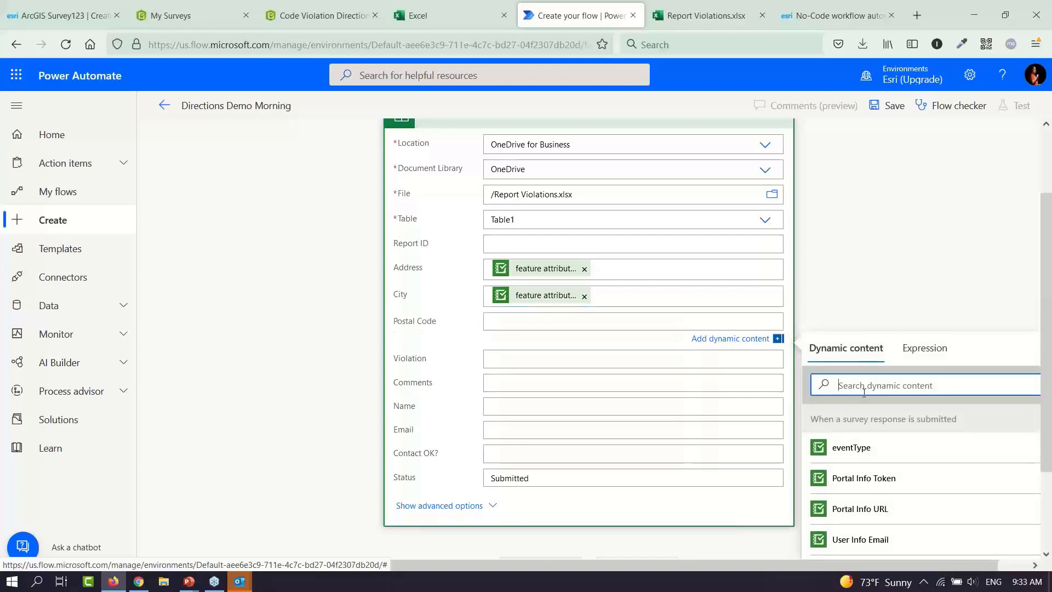
type("zi")
left_click(873, 447)
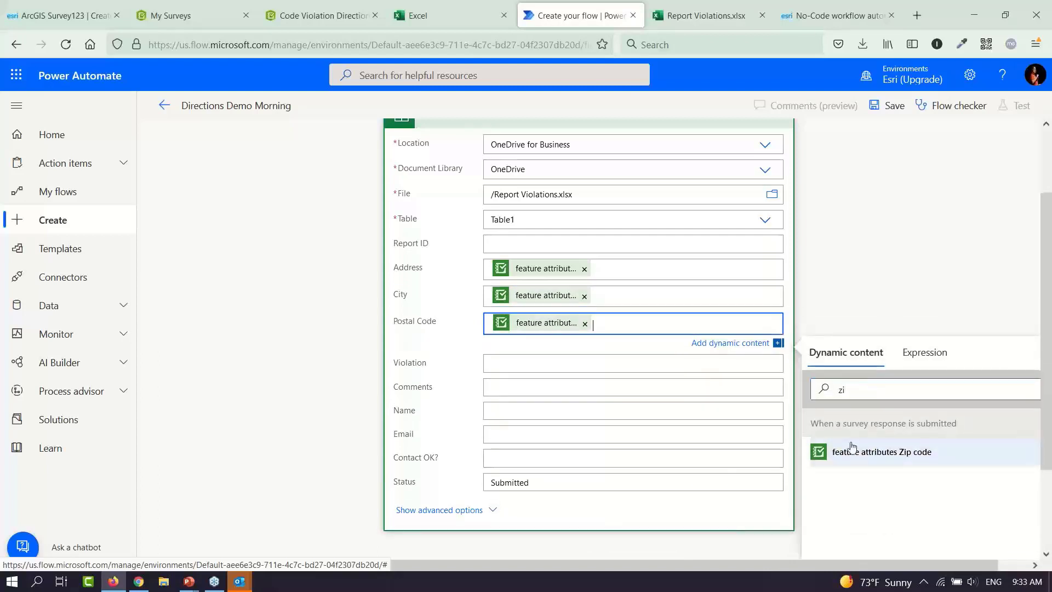
left_click(651, 363)
left_click(886, 416)
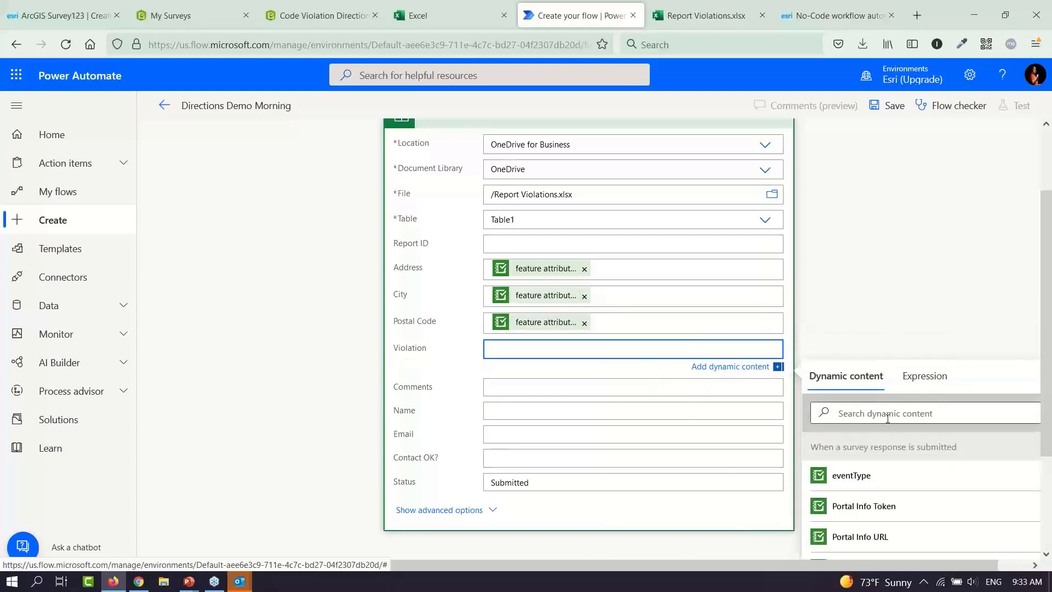
type("viol")
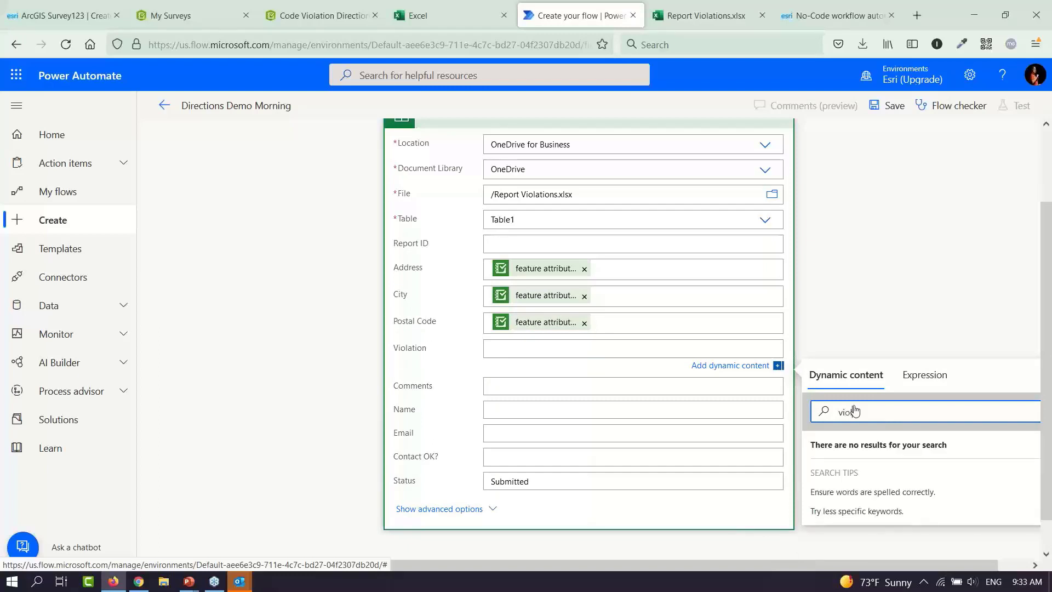
left_click(313, 15)
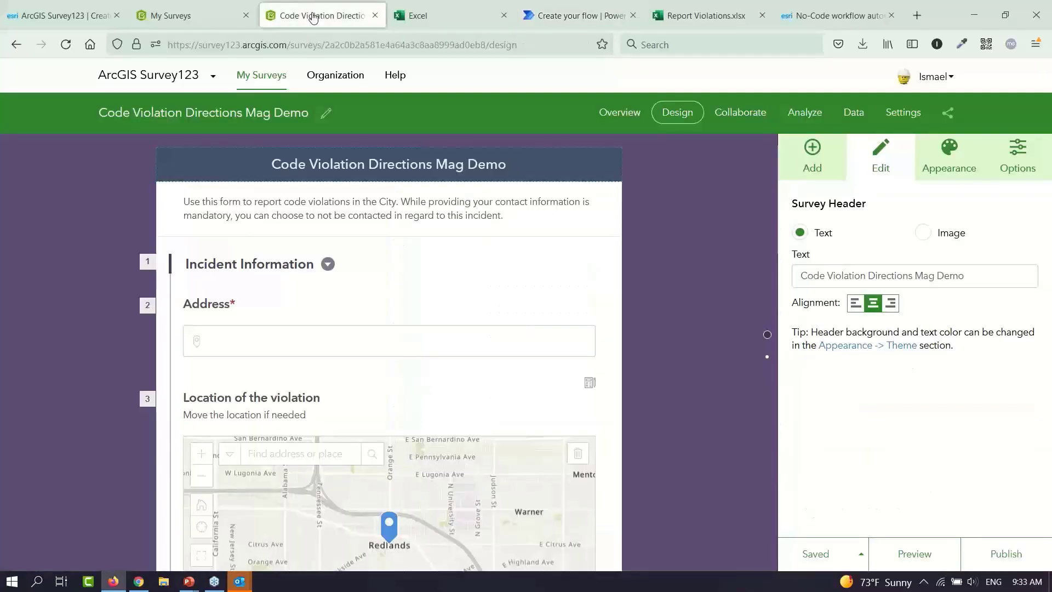
scroll(672, 395, "down", 3)
scroll(672, 396, "down", 8)
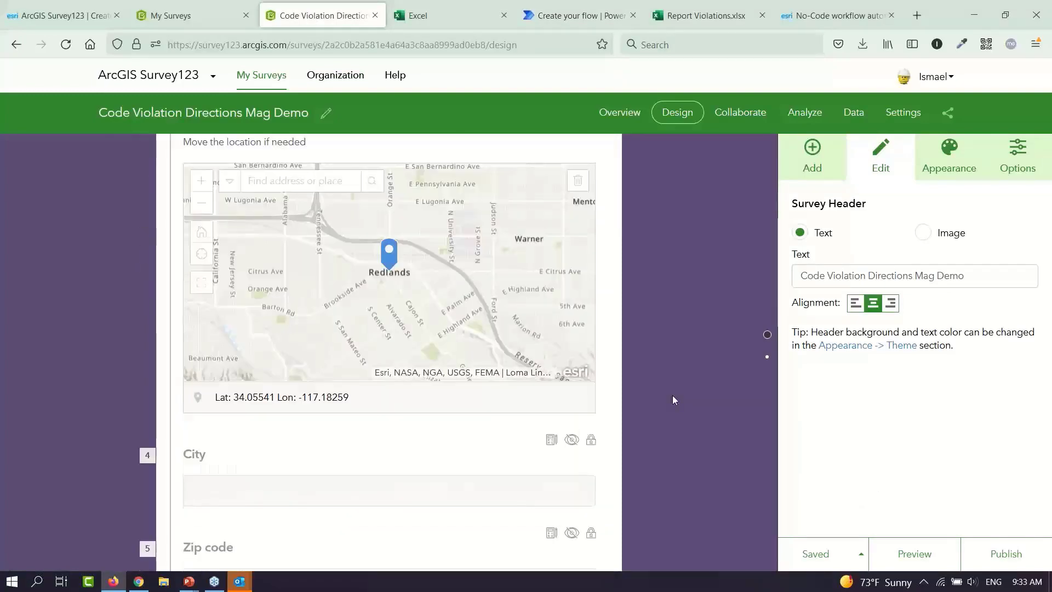
scroll(672, 400, "down", 1)
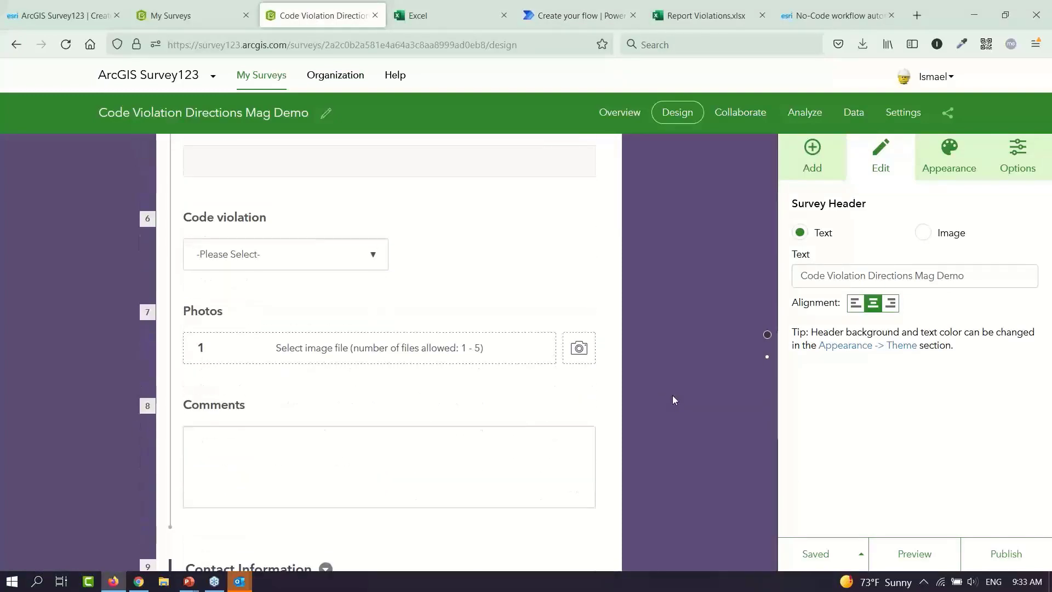
left_click(595, 23)
Map Violation to the Code violation answer and Comments to the Comments answer
left_click_drag(860, 413, 815, 412)
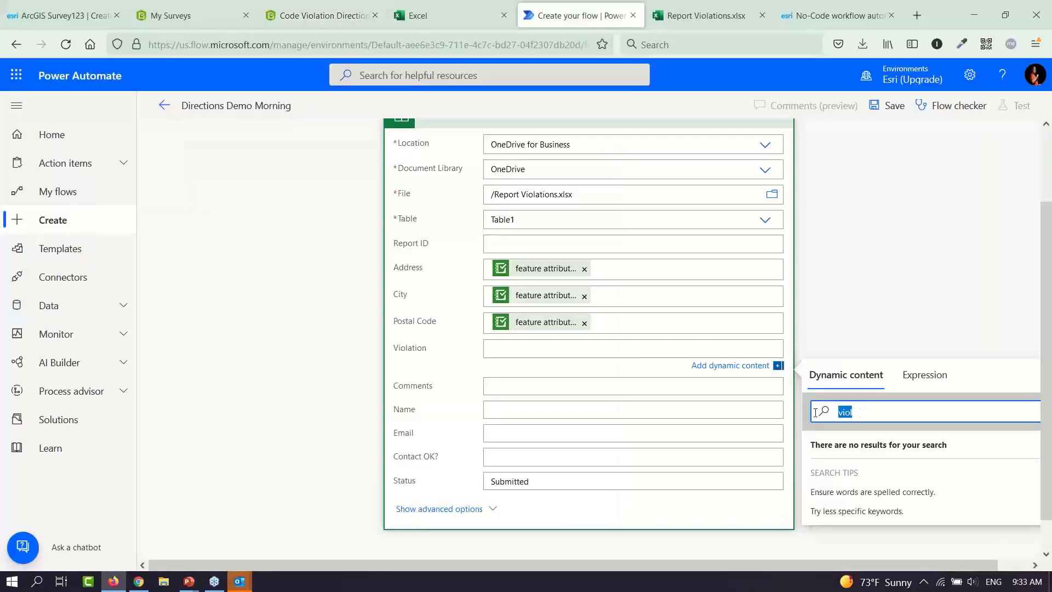
type("code")
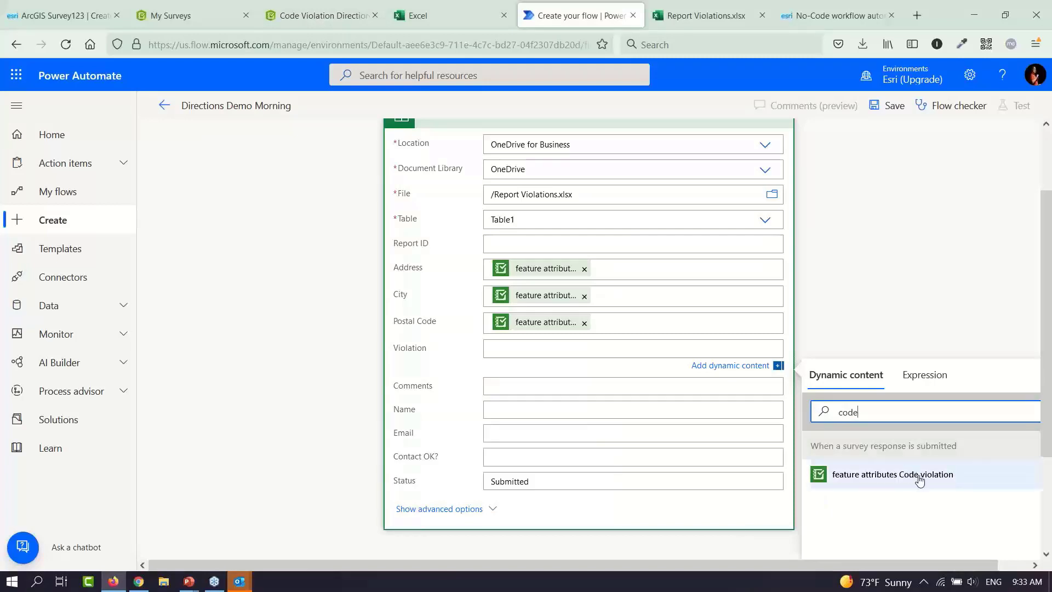
left_click(921, 479)
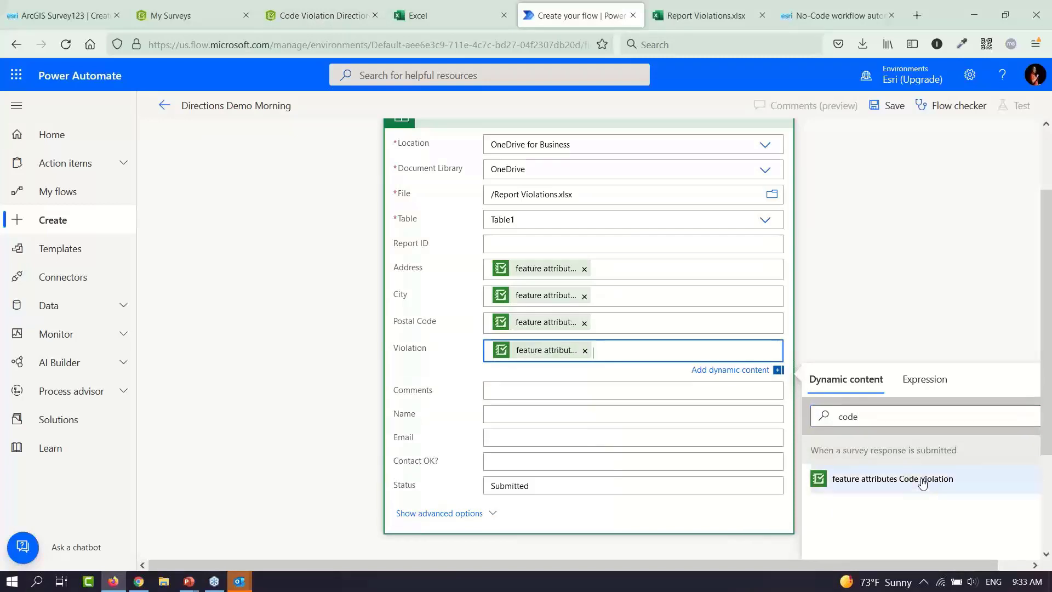
left_click(647, 394)
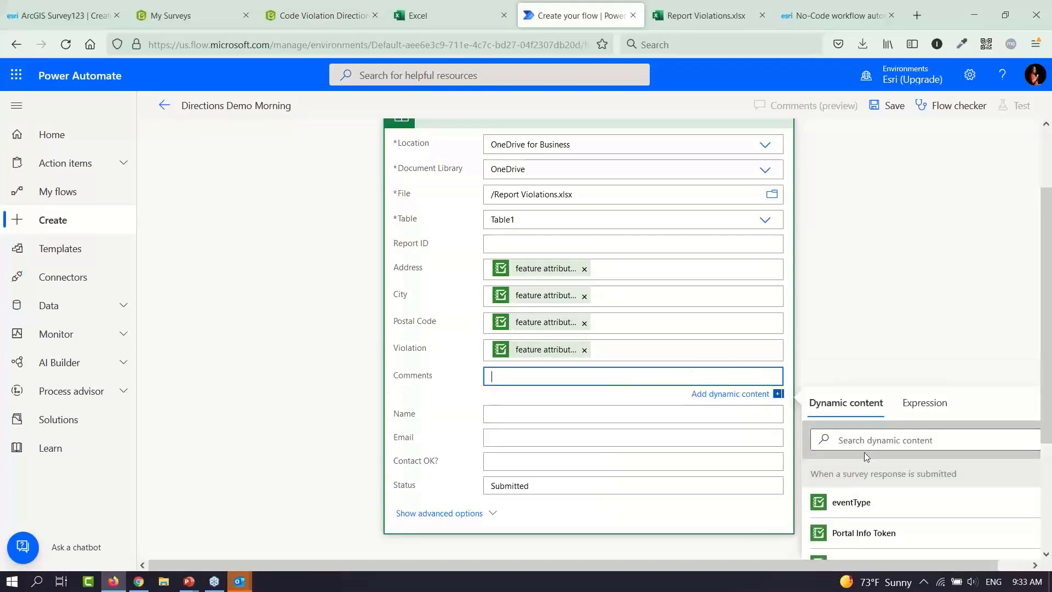
left_click(870, 439)
type("comm")
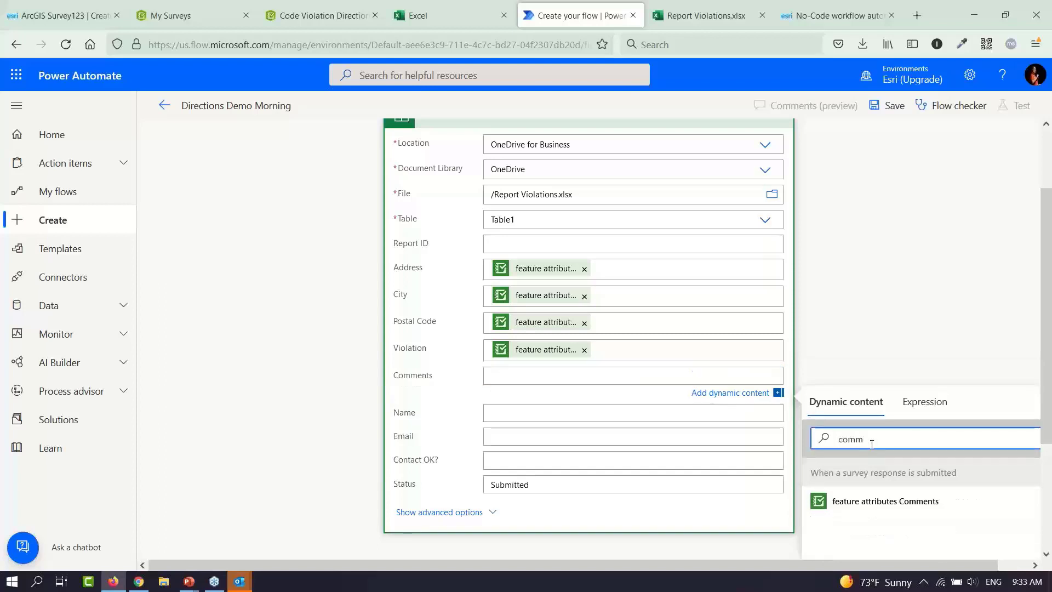
left_click(906, 504)
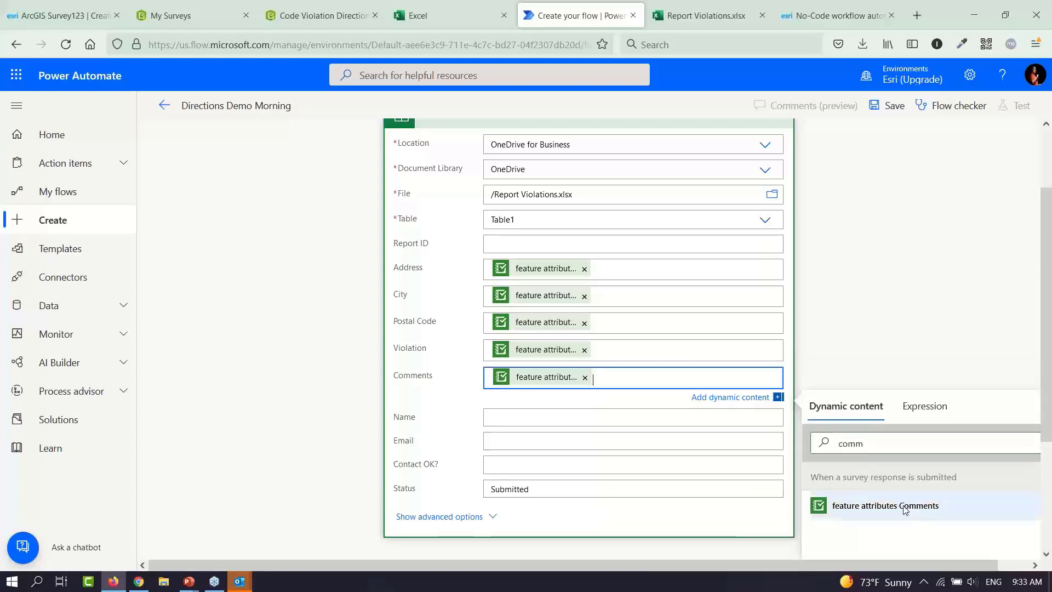
Map Name to the First and last name answer and Email to the Email contact answer
left_click(654, 420)
left_click(872, 467)
type("fir")
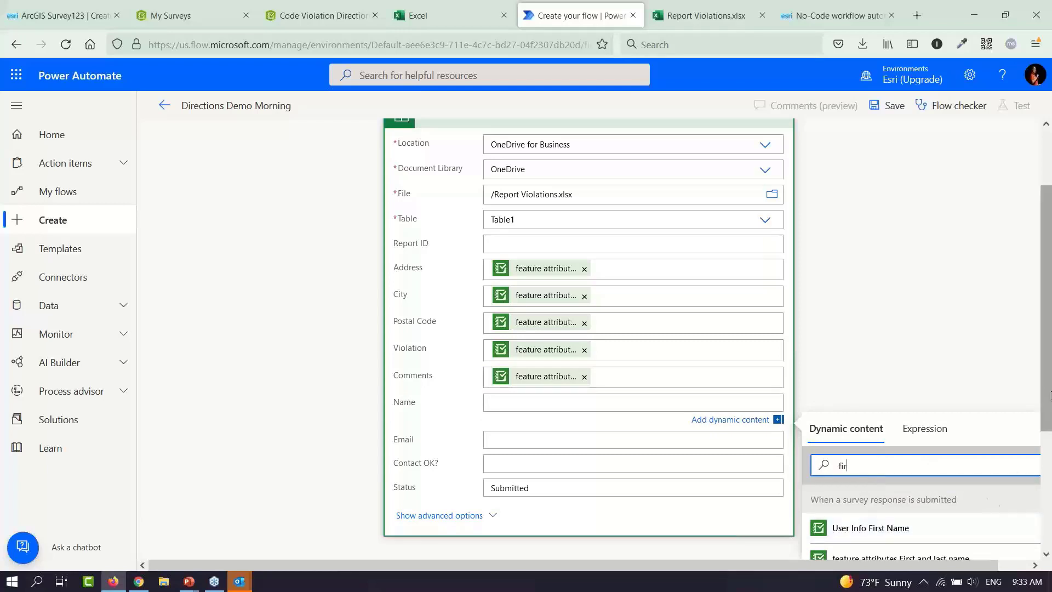
scroll(1050, 443, "down", 1)
scroll(1050, 442, "down", 3)
left_click(887, 371)
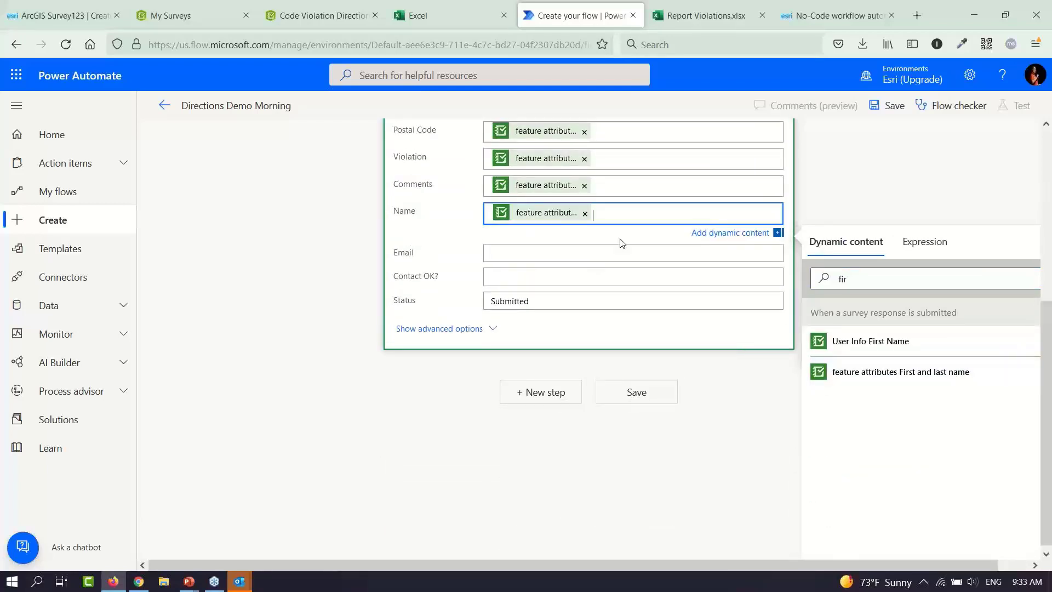
left_click(585, 252)
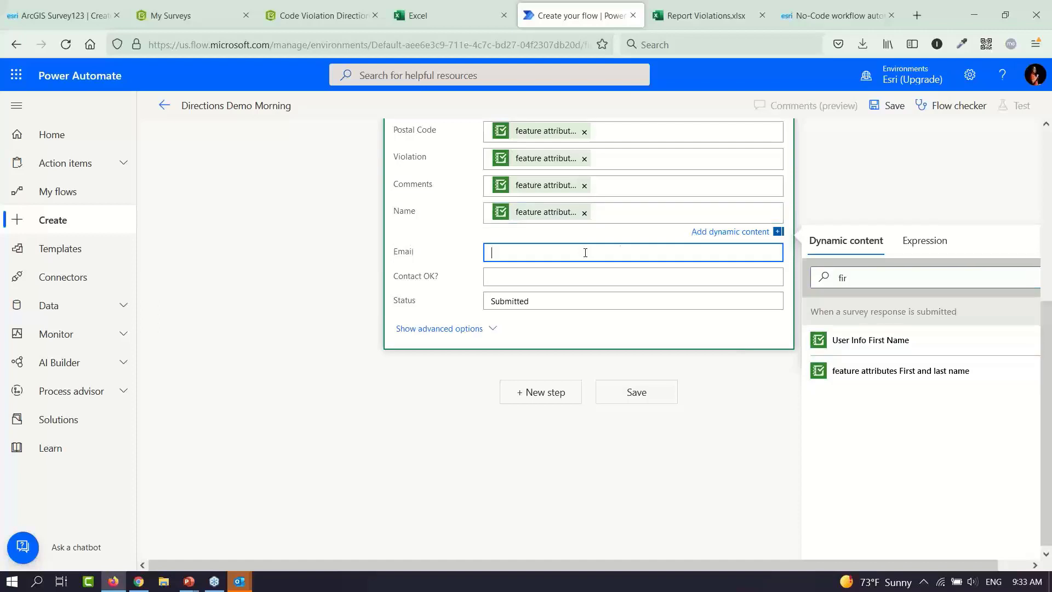
left_click(870, 302)
type("ema")
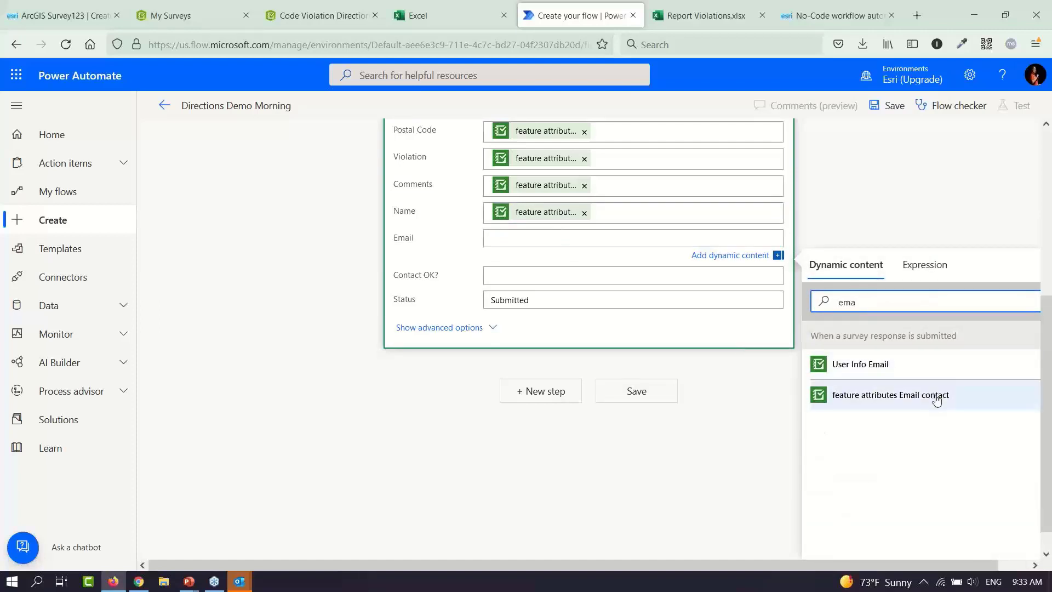
left_click(868, 394)
Map the Contact OK? column to the survey's contact-permission answer
left_click(664, 277)
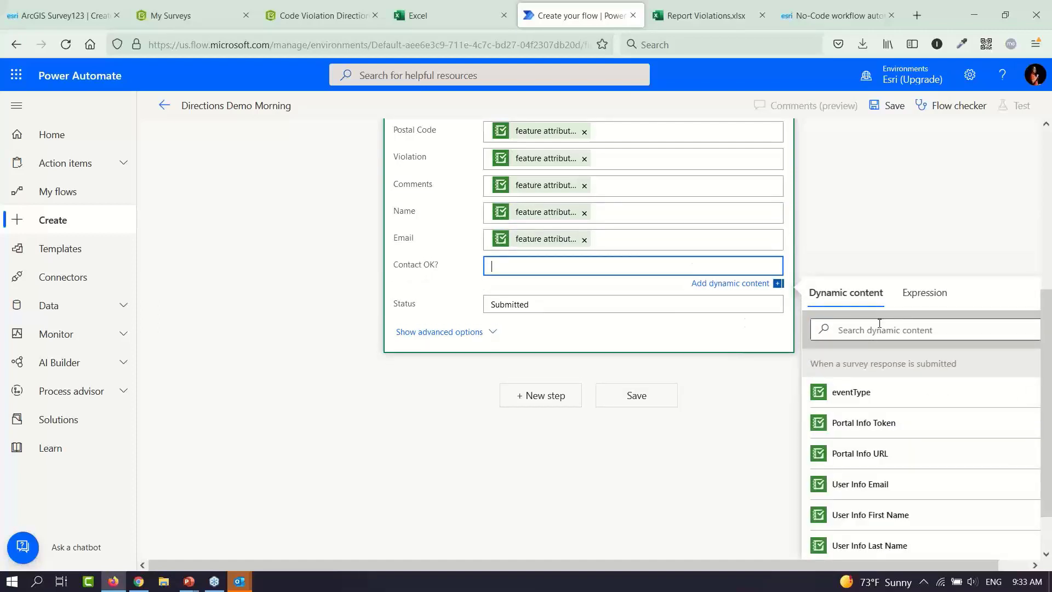
left_click(891, 335)
type("w")
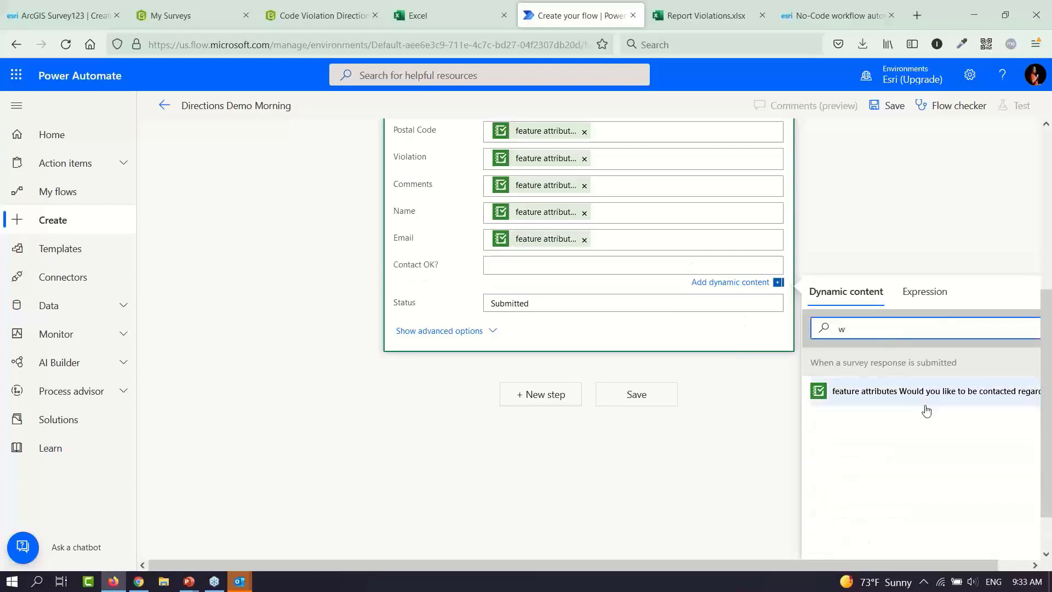
left_click(931, 397)
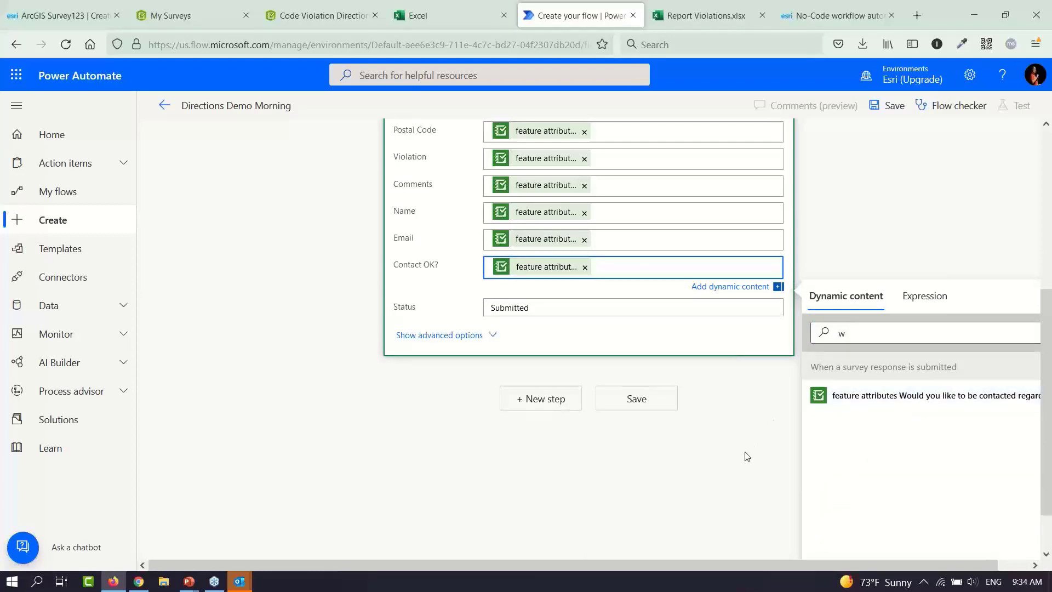
left_click(746, 456)
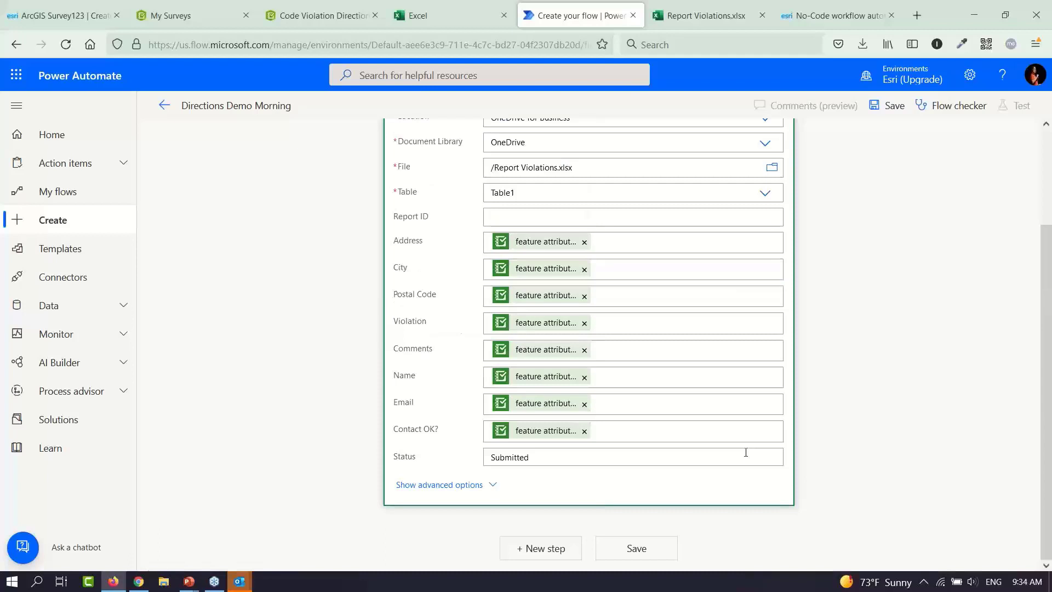
Fill Report ID with the feature result objectId and save the flow
left_click(543, 221)
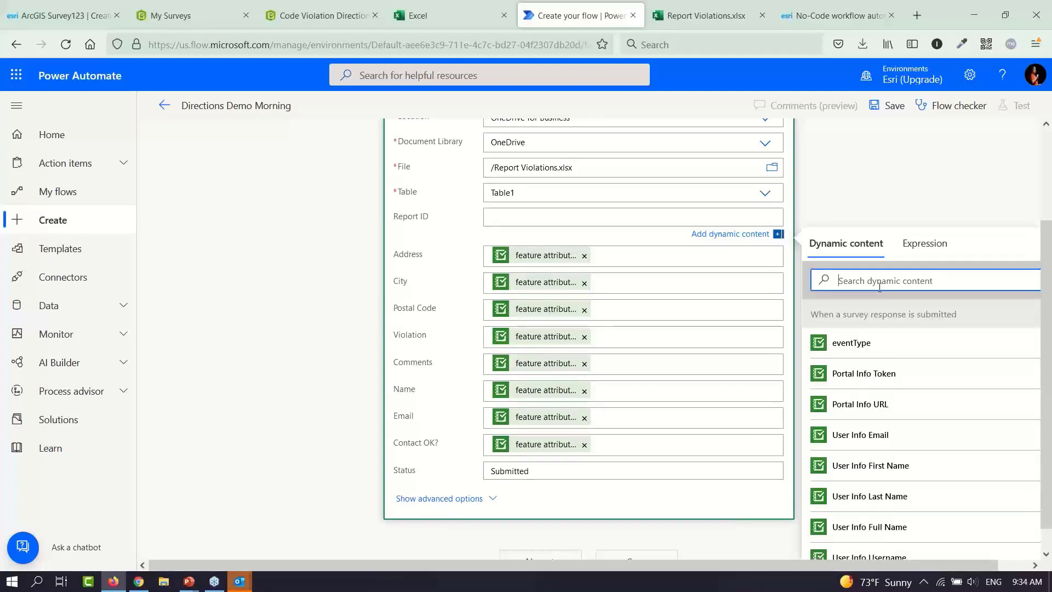
type("objec")
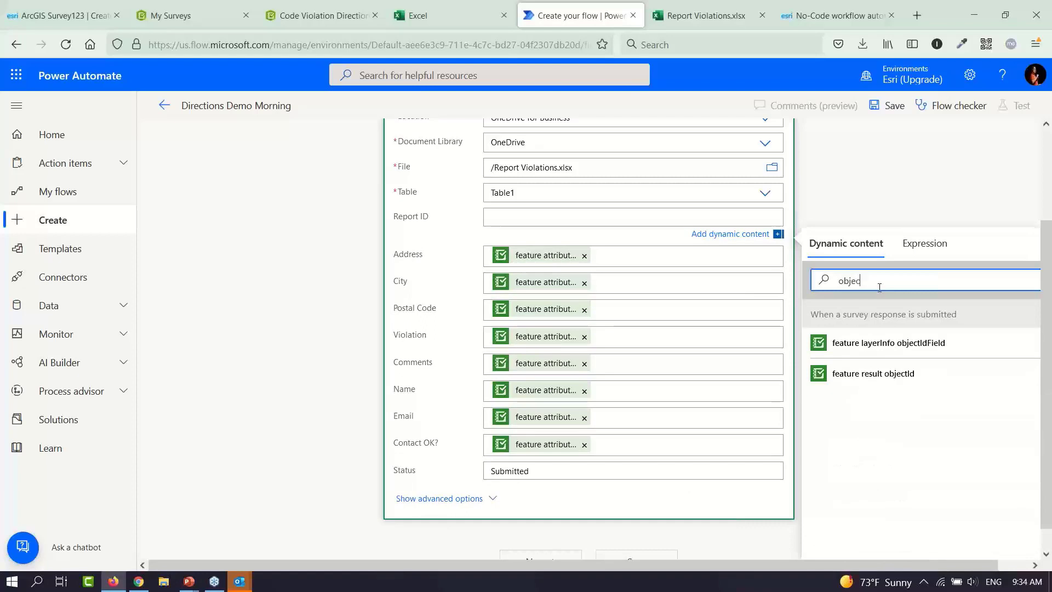
left_click(926, 377)
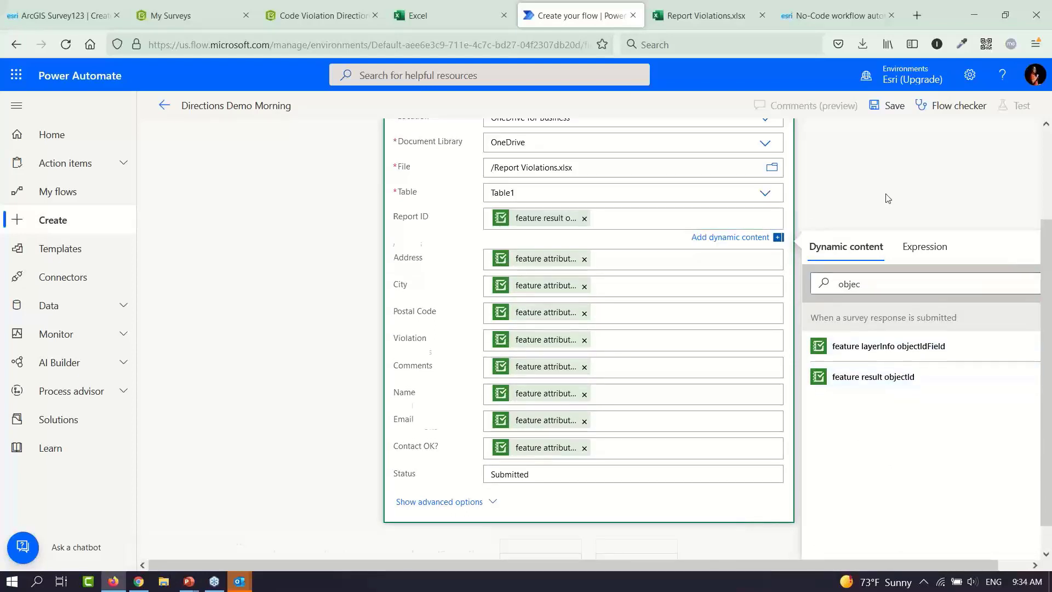
left_click(887, 198)
left_click(638, 553)
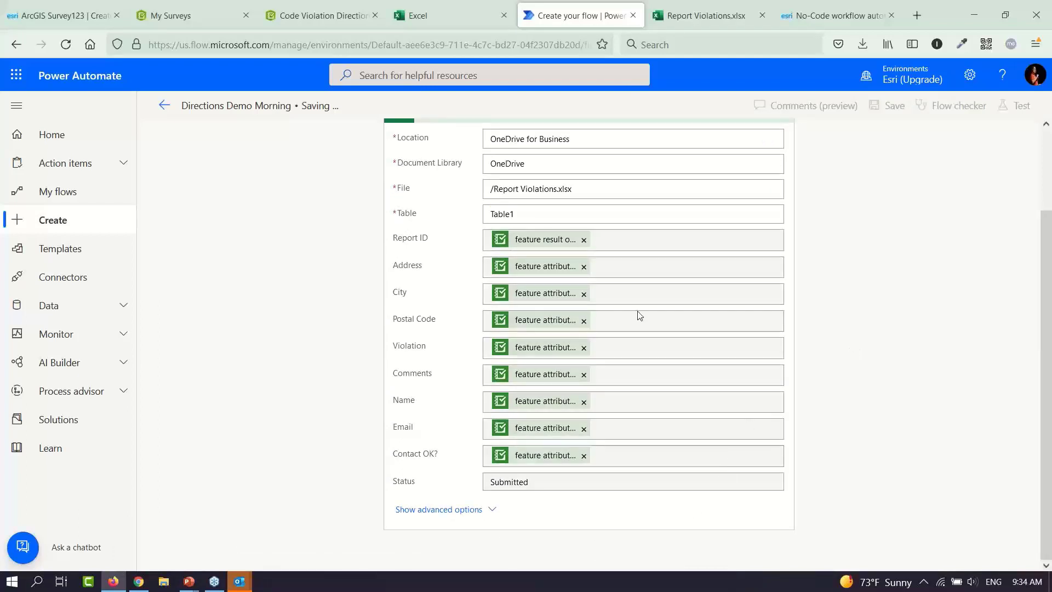
Open the live survey form from the Survey123 Share link
left_click(308, 17)
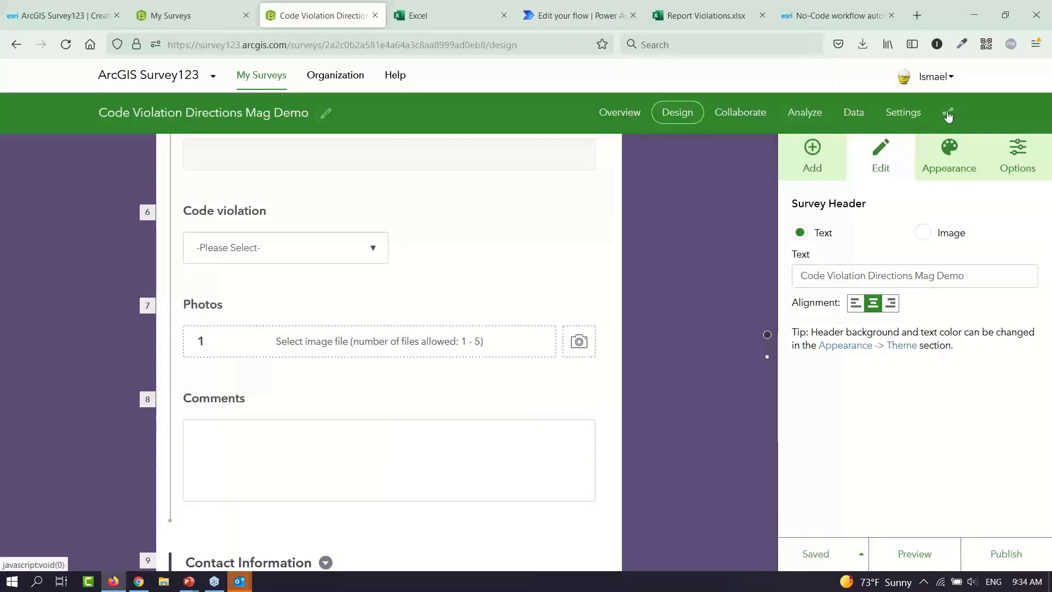
left_click(948, 113)
left_click(845, 173)
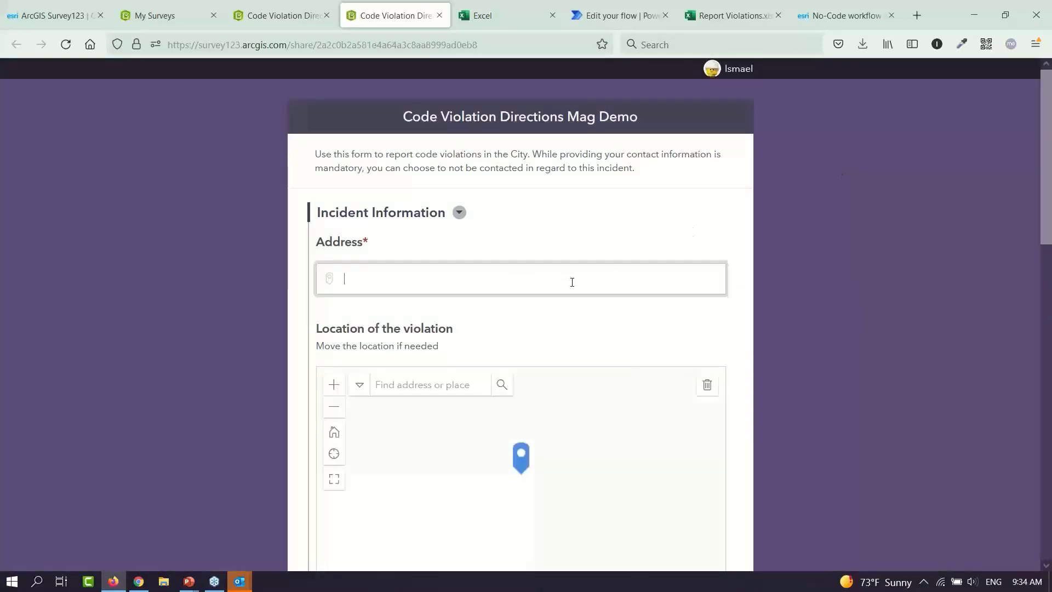
Fill the Address with 380 New York St, Redlands, CA, 92373, USA from the suggestions
left_click(571, 282)
type("380")
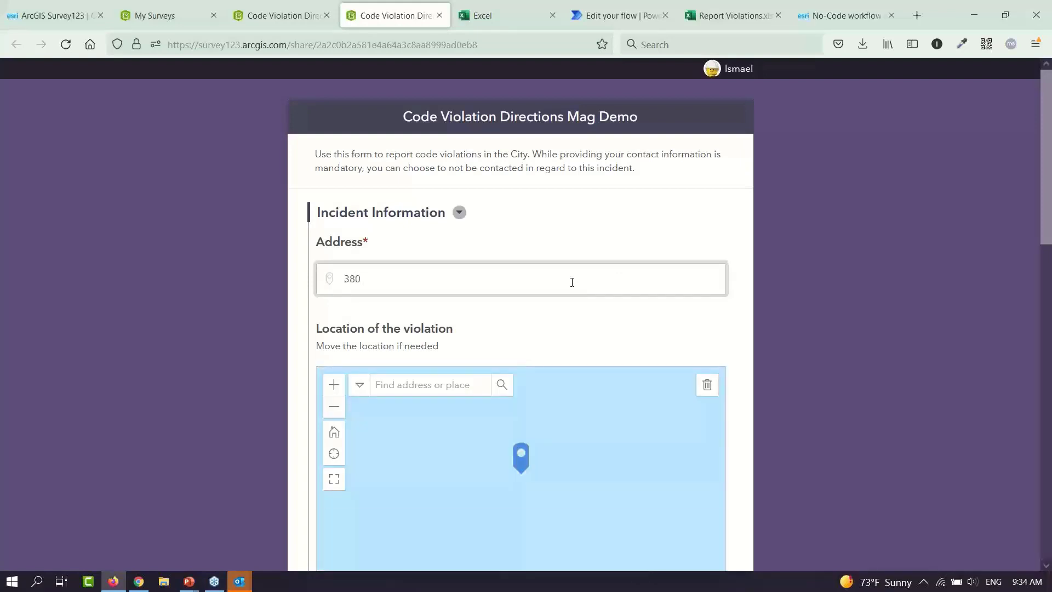
type(" new")
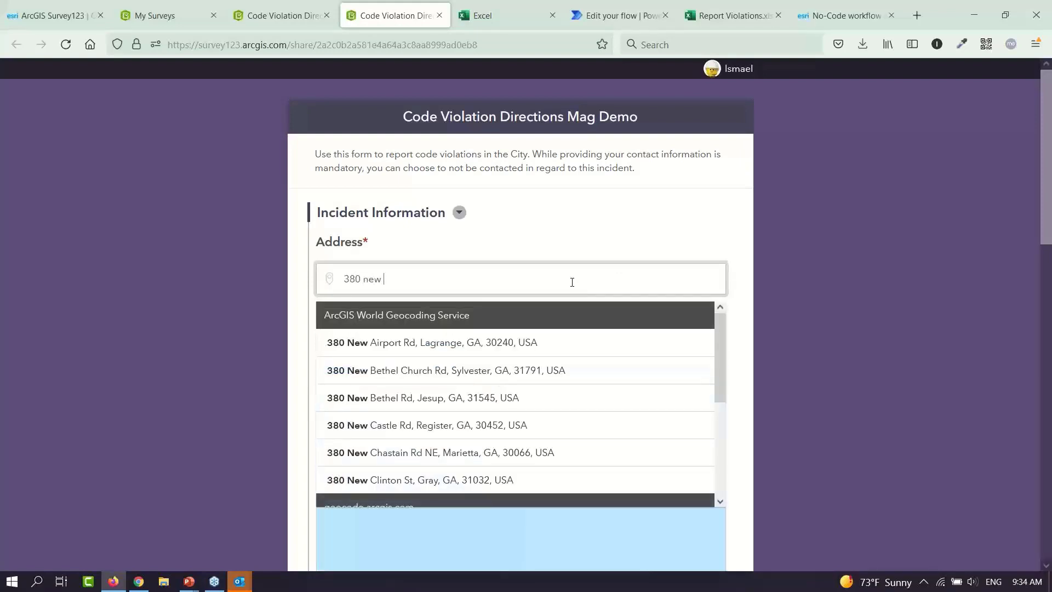
type(" york st, re")
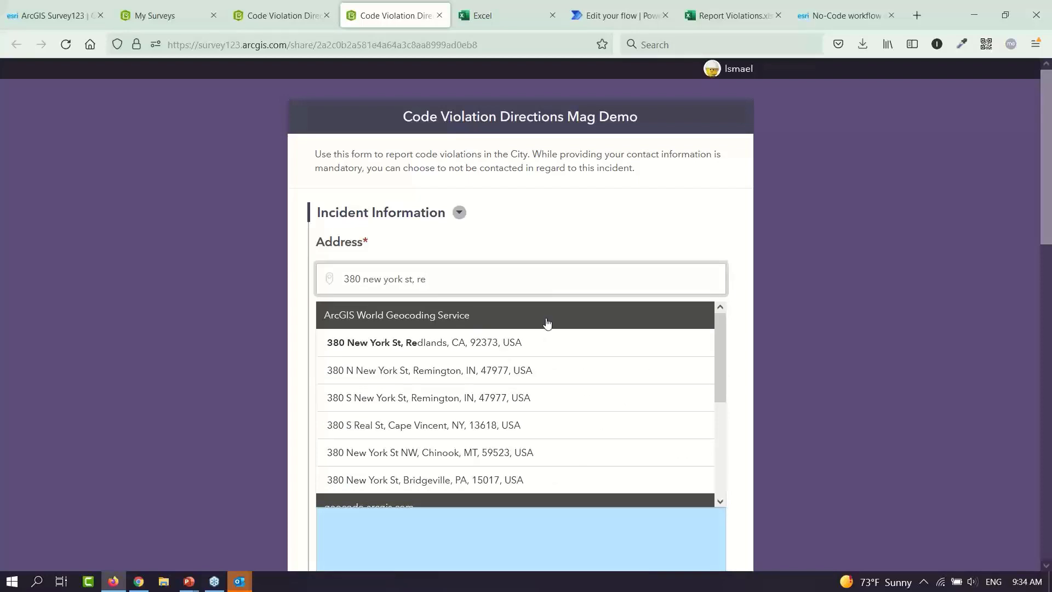
left_click(542, 340)
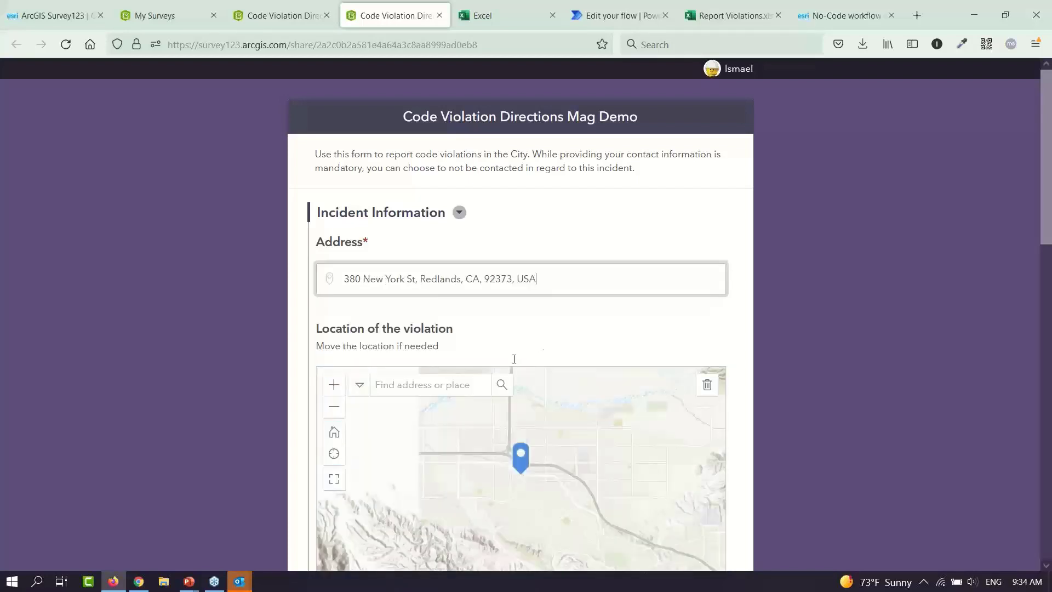
Zoom in and place the location pin near the campus buildings
left_click(334, 386)
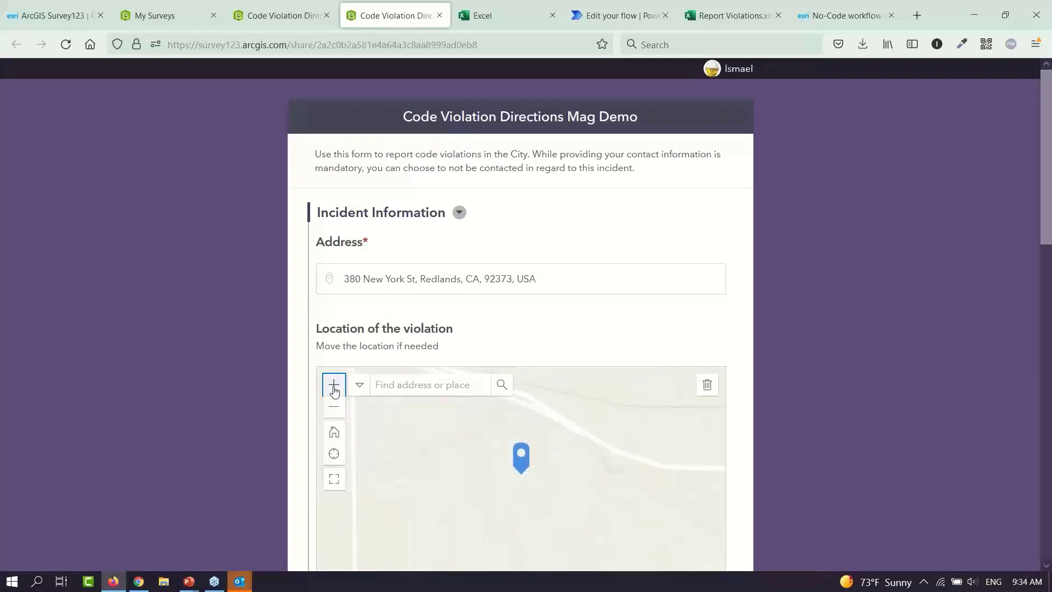
left_click(334, 386)
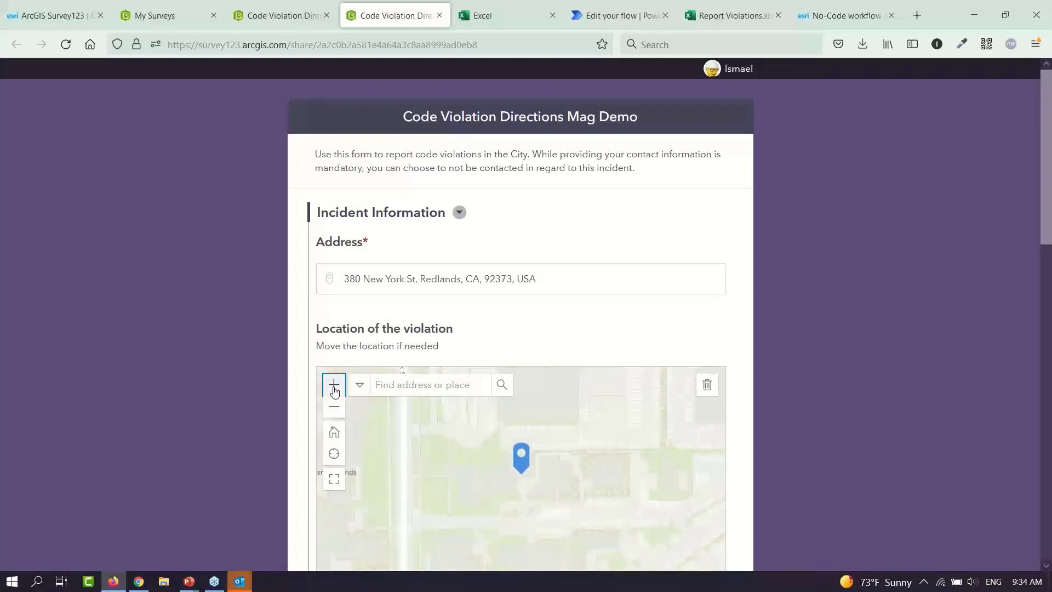
left_click_drag(535, 437, 515, 532)
left_click(448, 429)
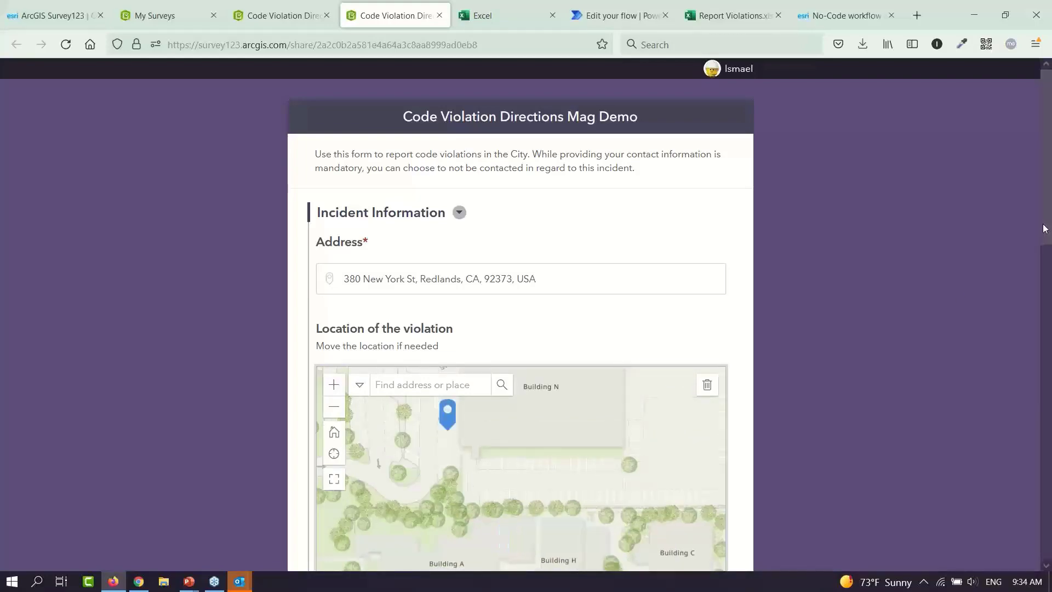
left_click_drag(1044, 244, 1047, 430)
left_click(504, 166)
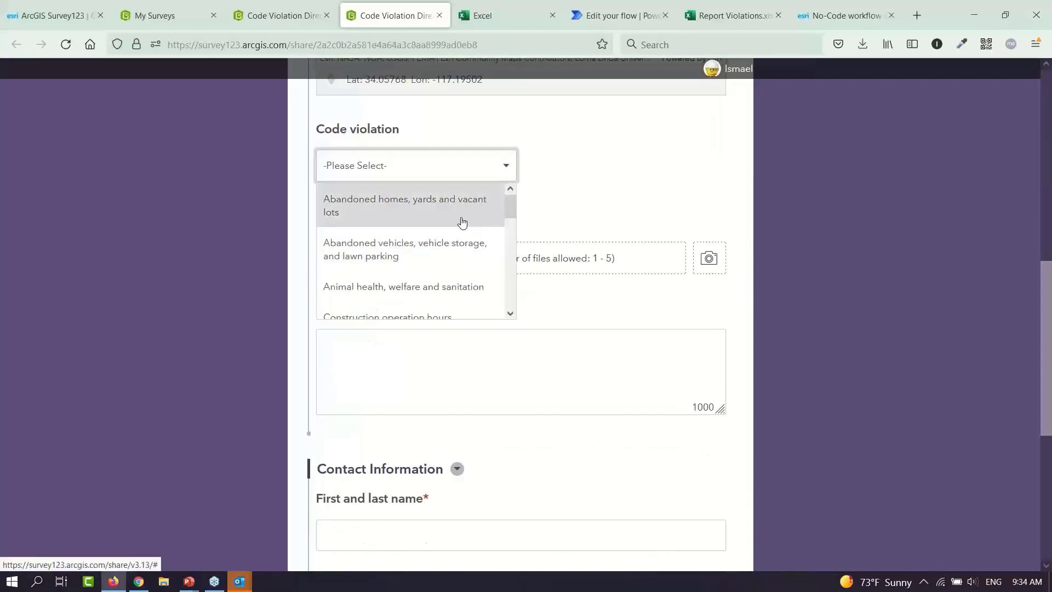
Select Abandoned vehicles as the violation and comment 'Car abandoned. It has been there for 2 mo…'
left_click(459, 241)
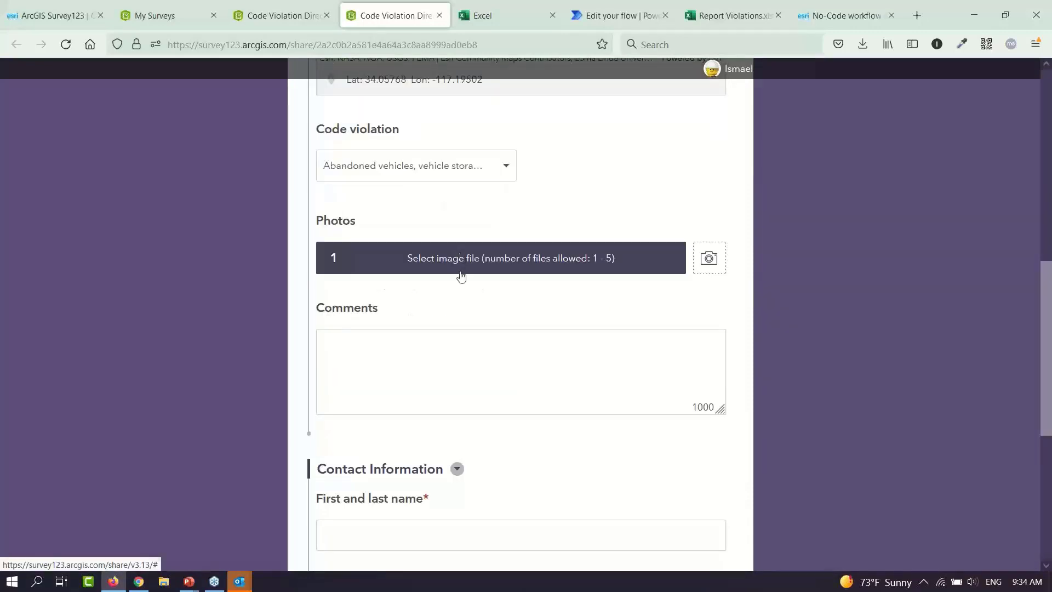
left_click(465, 349)
type("C")
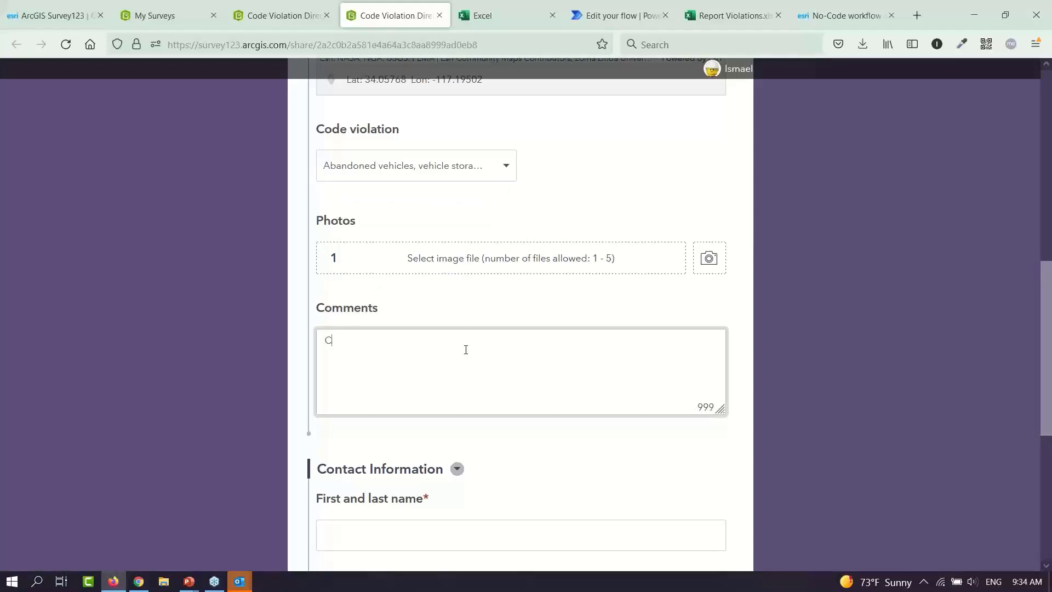
type("ar abandon")
type("ded. It has b")
type("een")
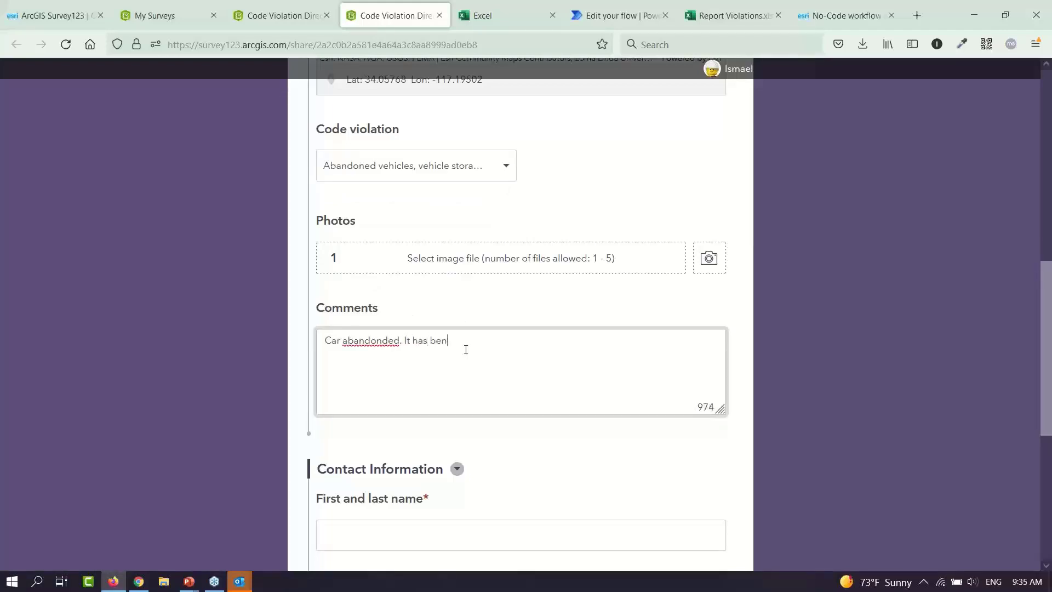
key("BackSpace")
type("en there for 2 monhs")
scroll(816, 409, "down", 5)
Enter the submitter's name and e-mail, answer Yes to follow-up contact, and submit the report
left_click(582, 201)
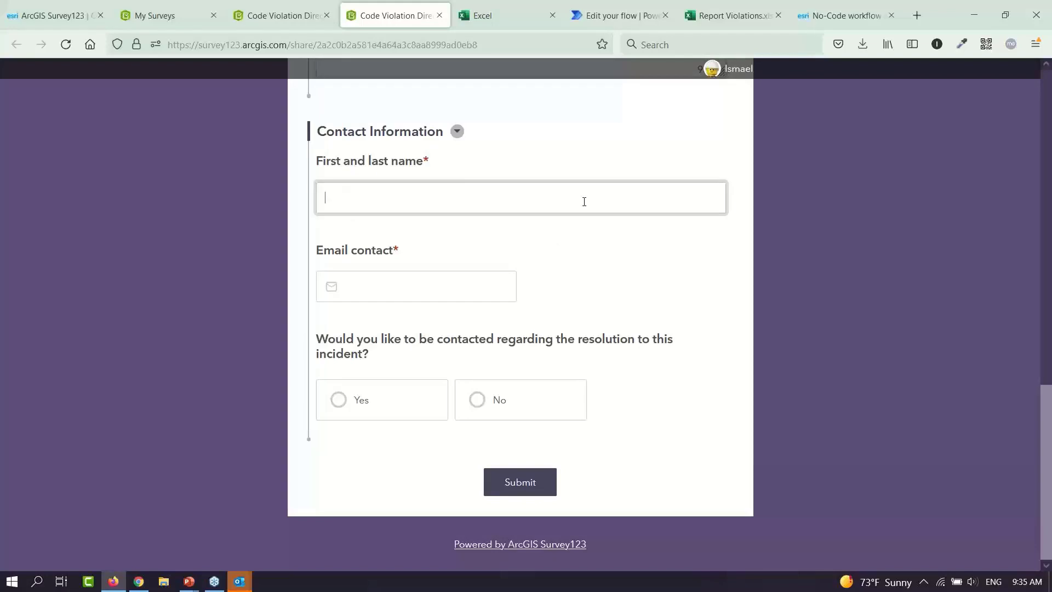
type("ISmael")
key("Tab")
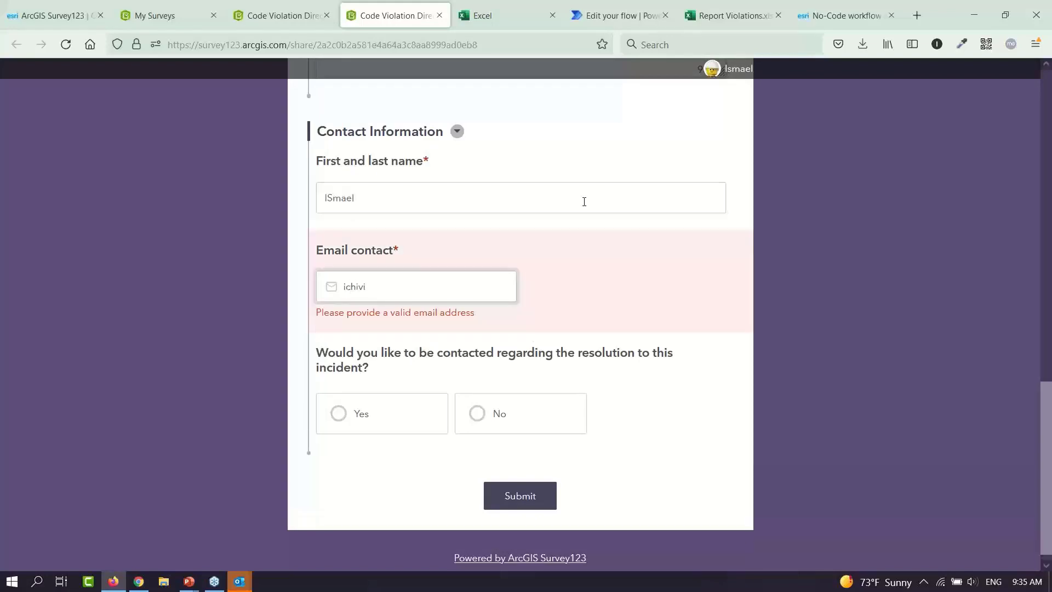
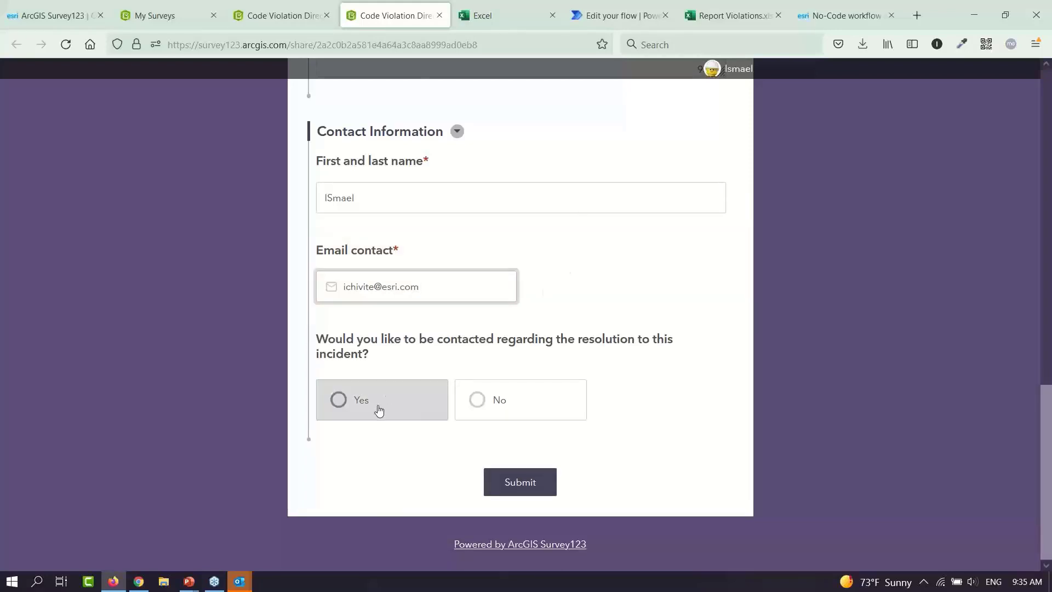
left_click(379, 410)
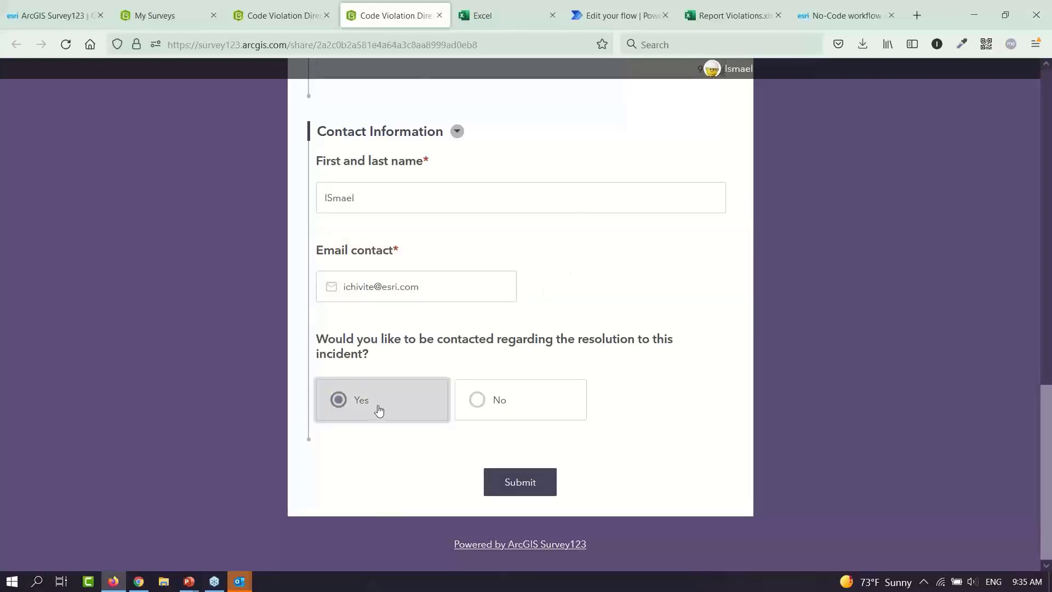
left_click(517, 483)
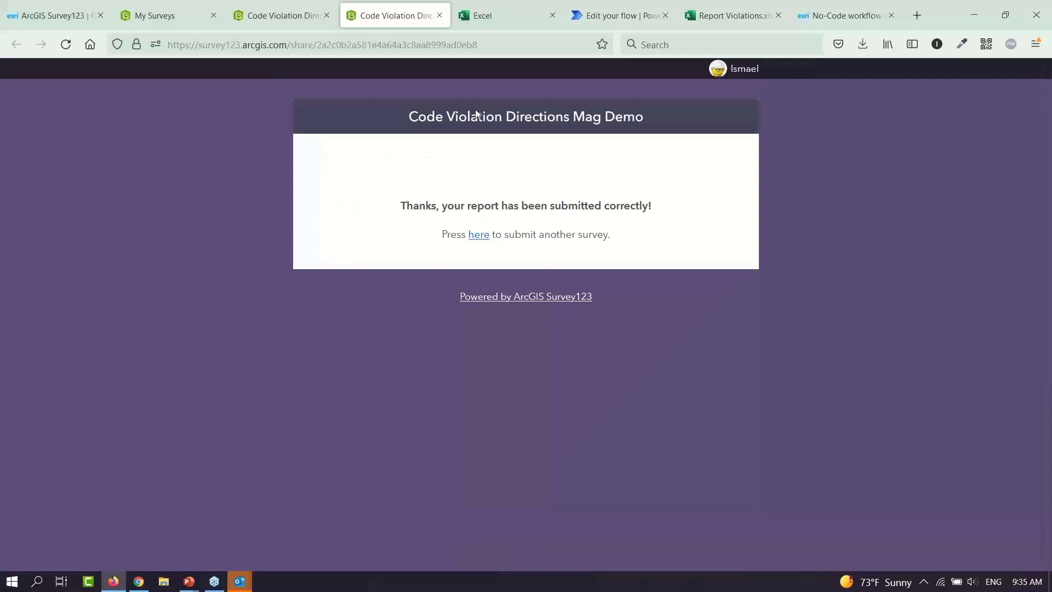
Confirm the flow run succeeded and the report appears as row 2 in Report Violations
left_click(491, 16)
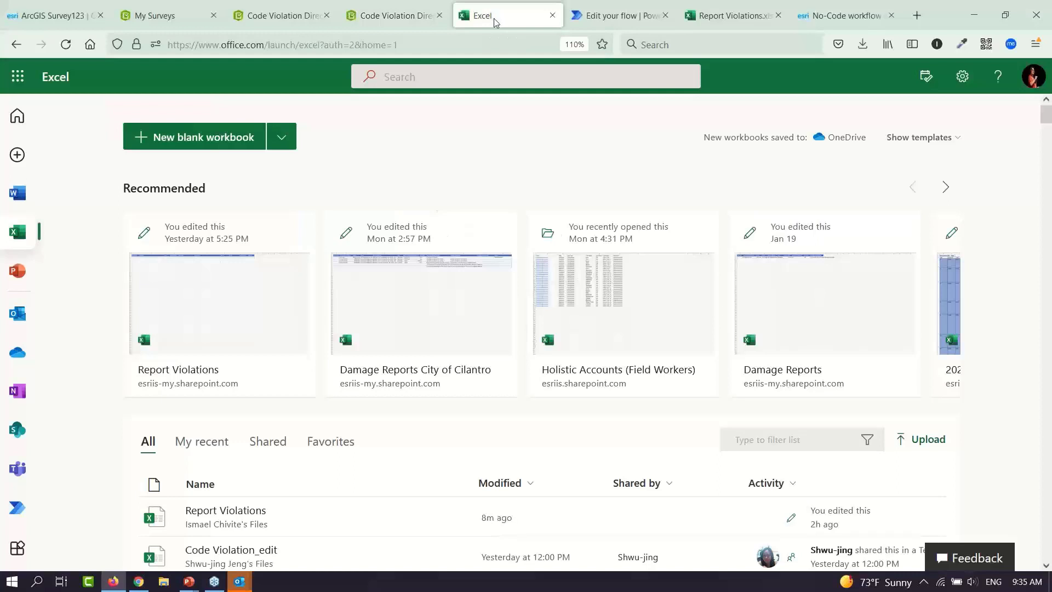
left_click(729, 16)
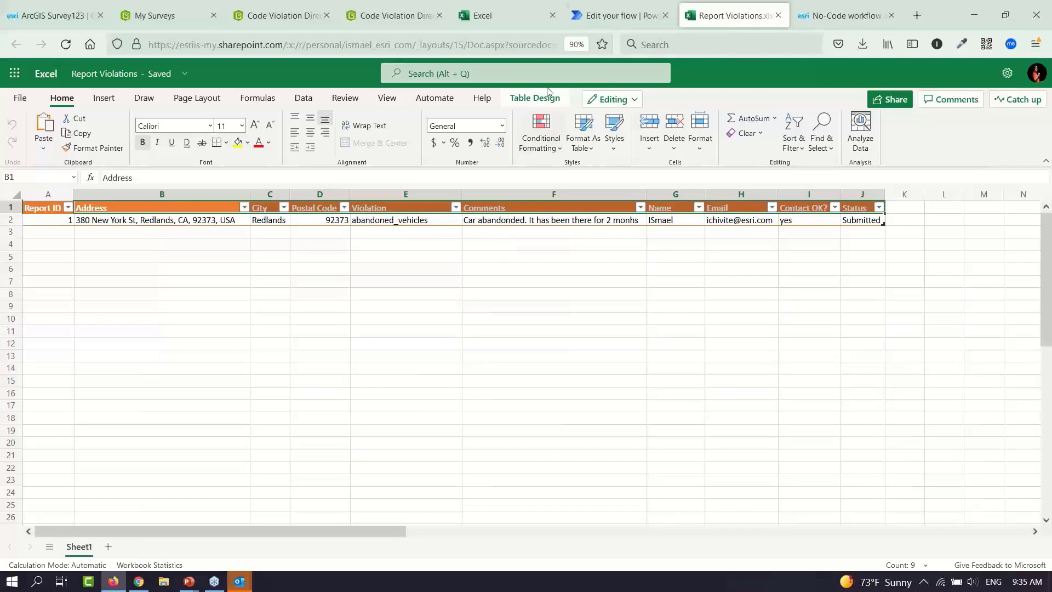
left_click(615, 16)
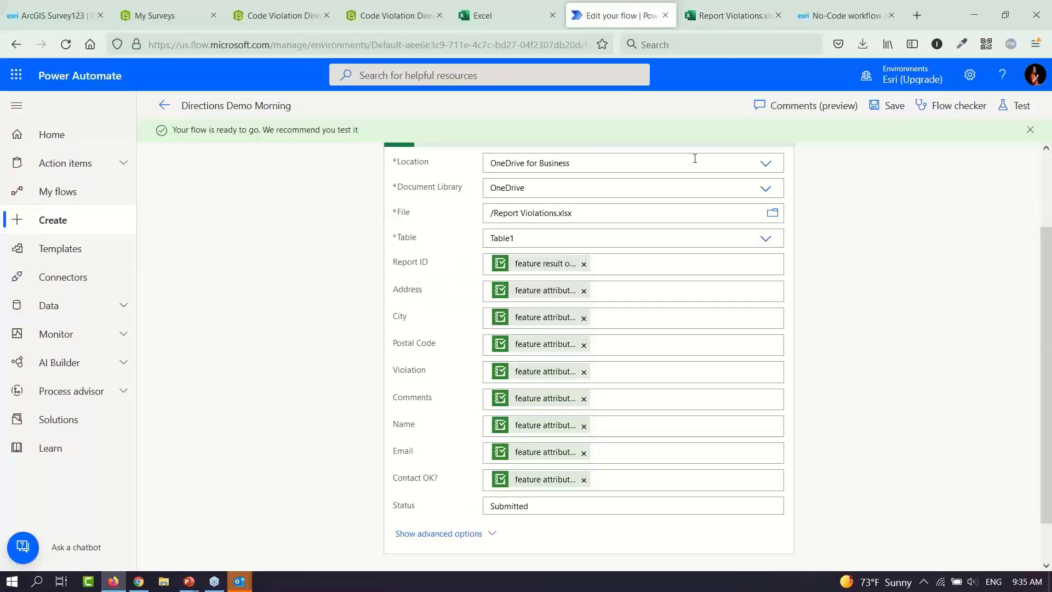
left_click(165, 108)
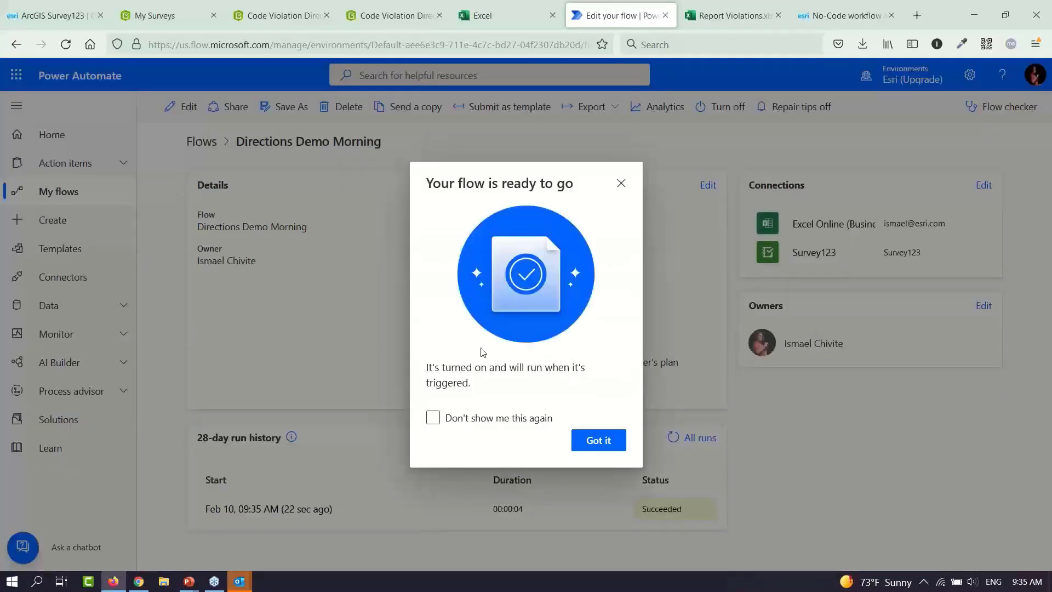
left_click(620, 183)
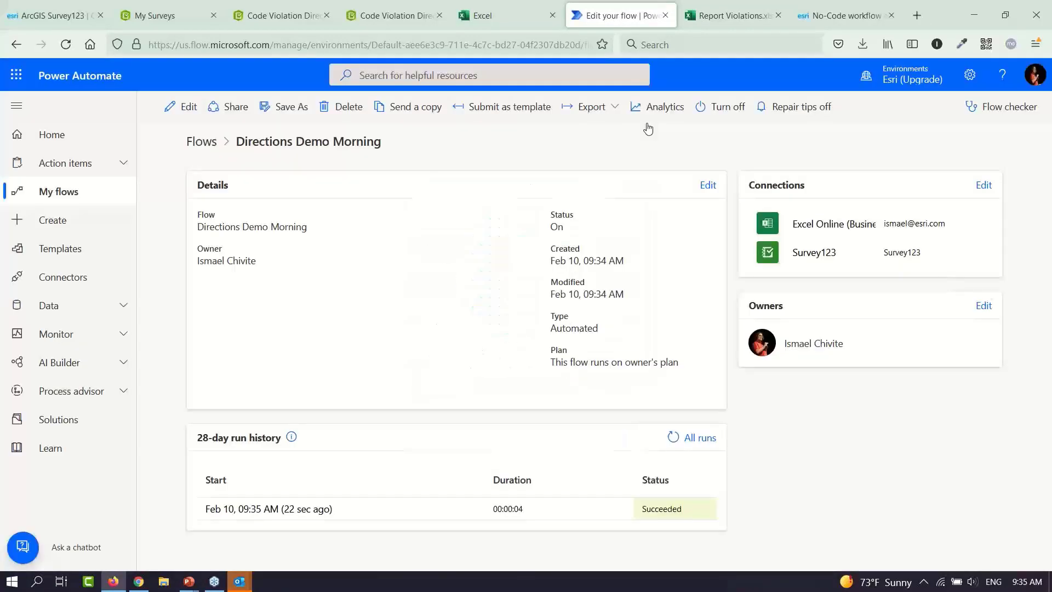
left_click(726, 16)
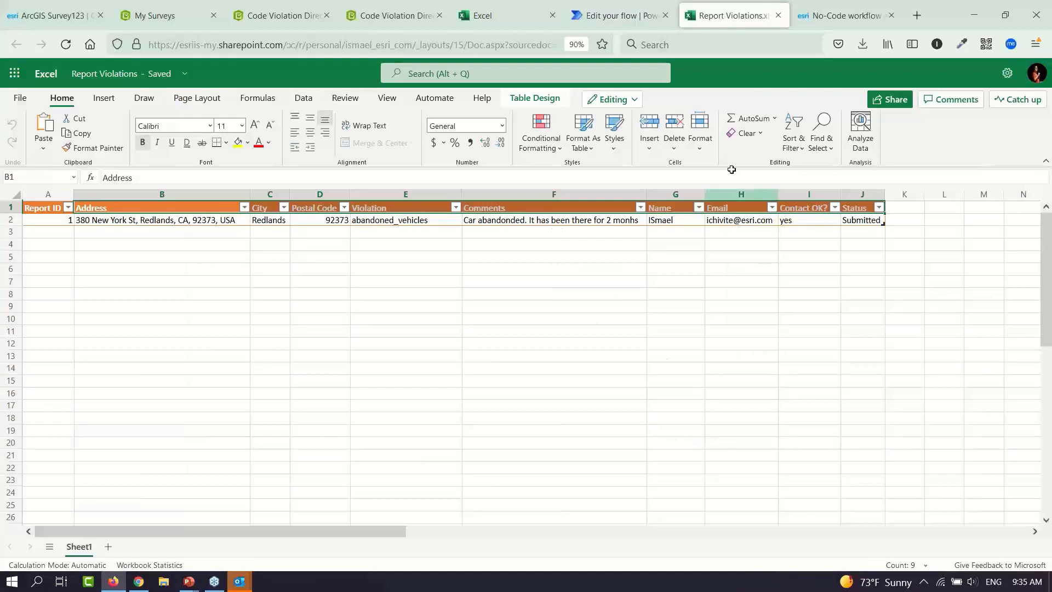
Add a 'Comments in English' header in K1 and widen column K to fit it
left_click(904, 210)
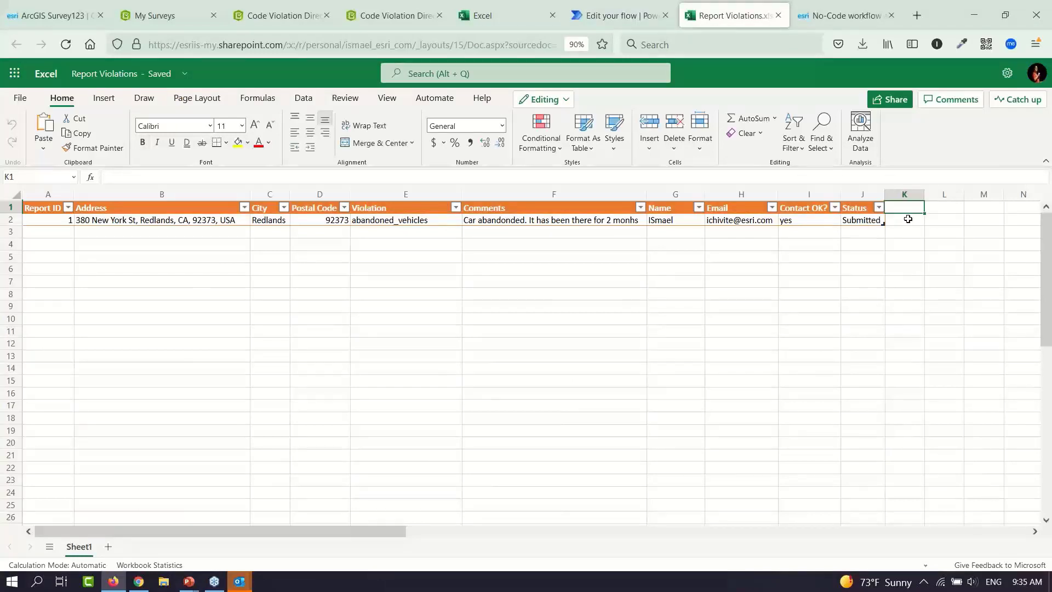
type("Comments in")
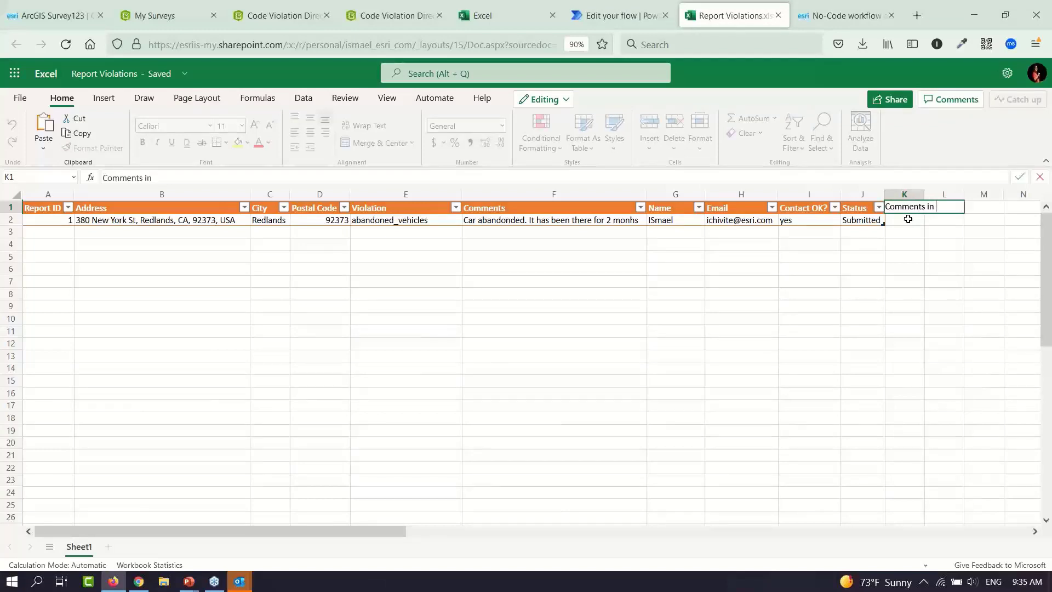
type(" Eng")
key("BackSpace")
key("BackSpace")
key("BackSpace")
type("Engl")
key("Return")
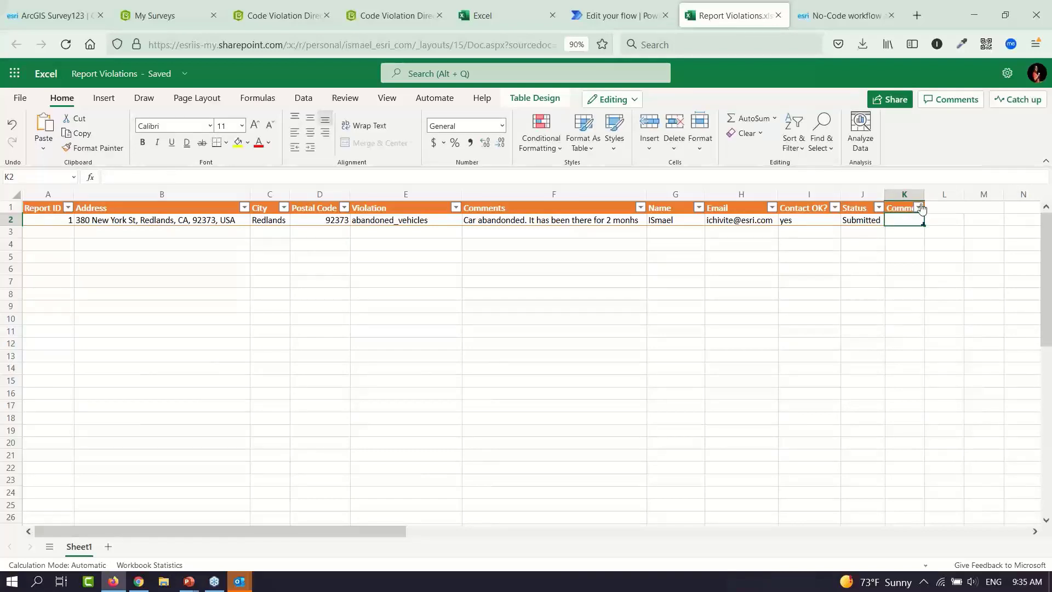
left_click_drag(923, 195, 995, 198)
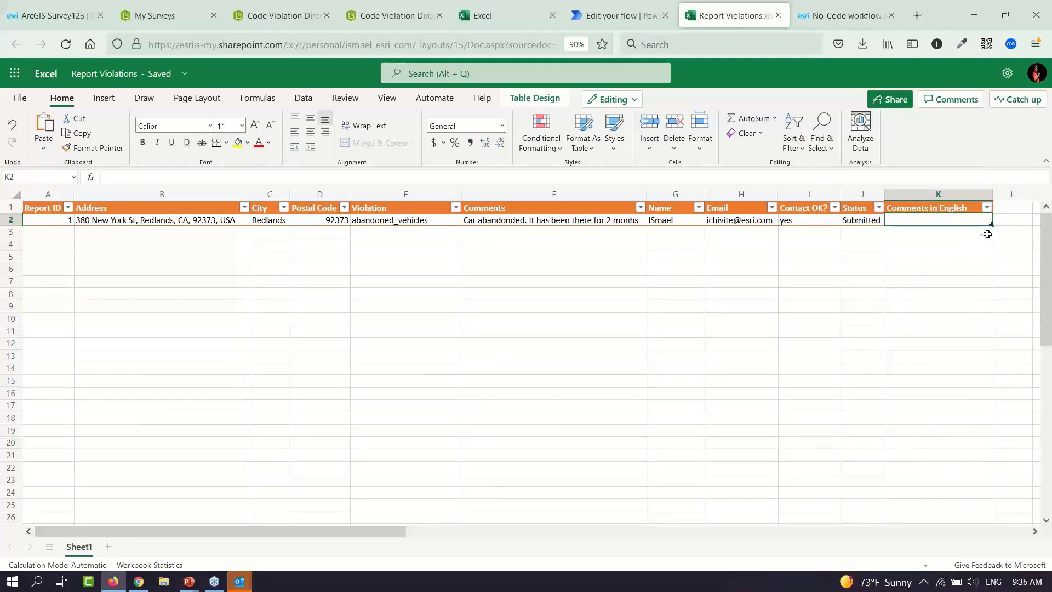
left_click(608, 20)
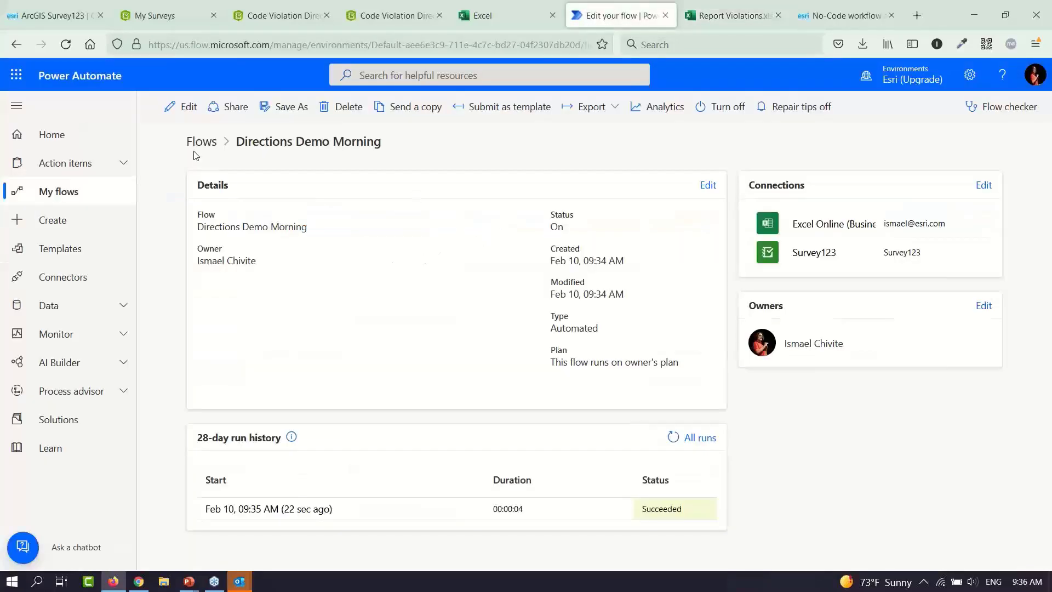
Insert an AI Builder 'Translate text into another language' action before the Add a row step
left_click(188, 108)
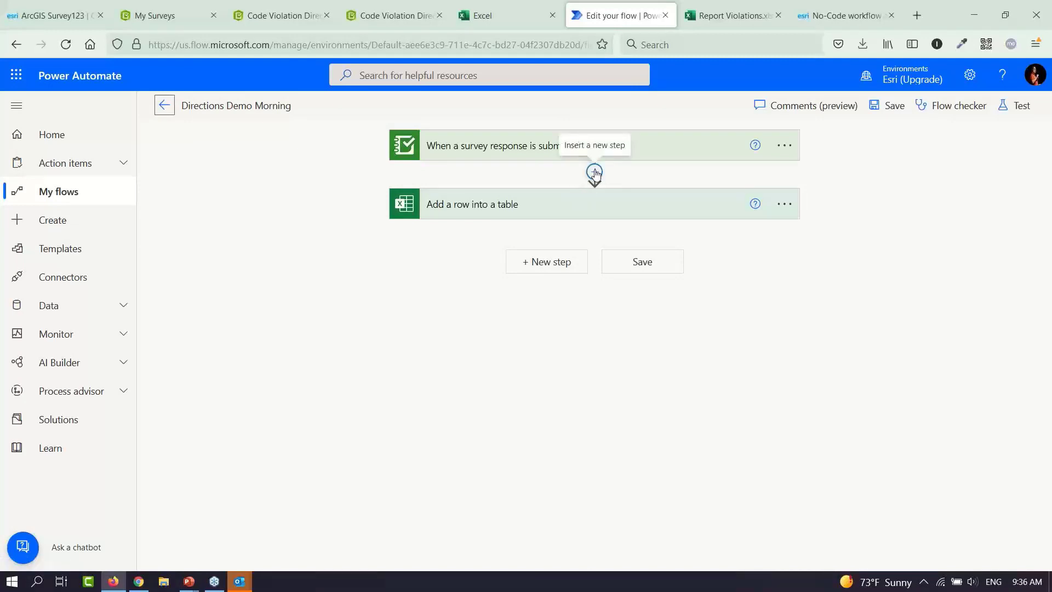
left_click(595, 173)
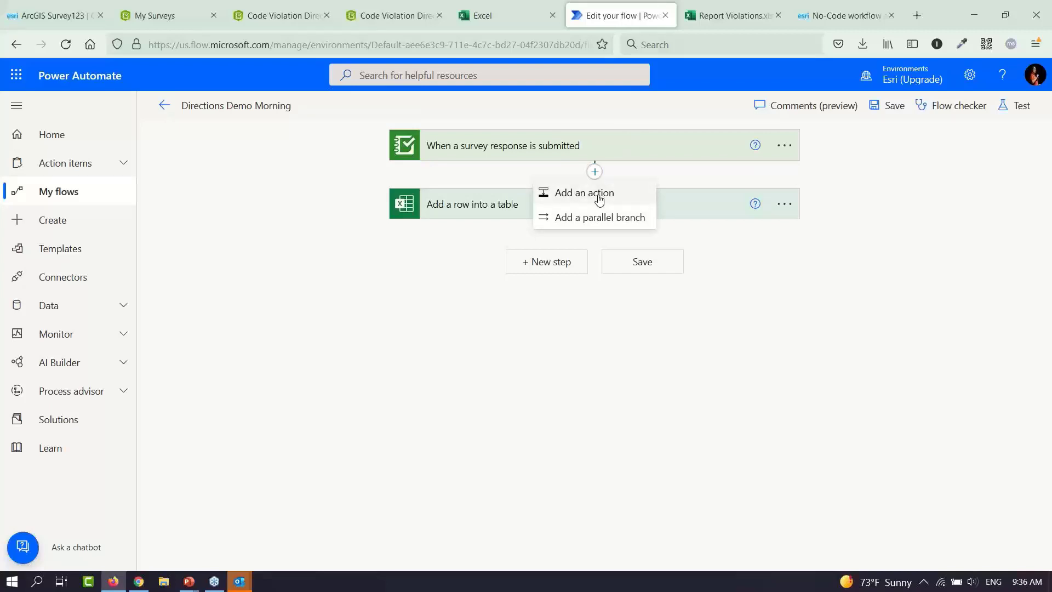
left_click(599, 195)
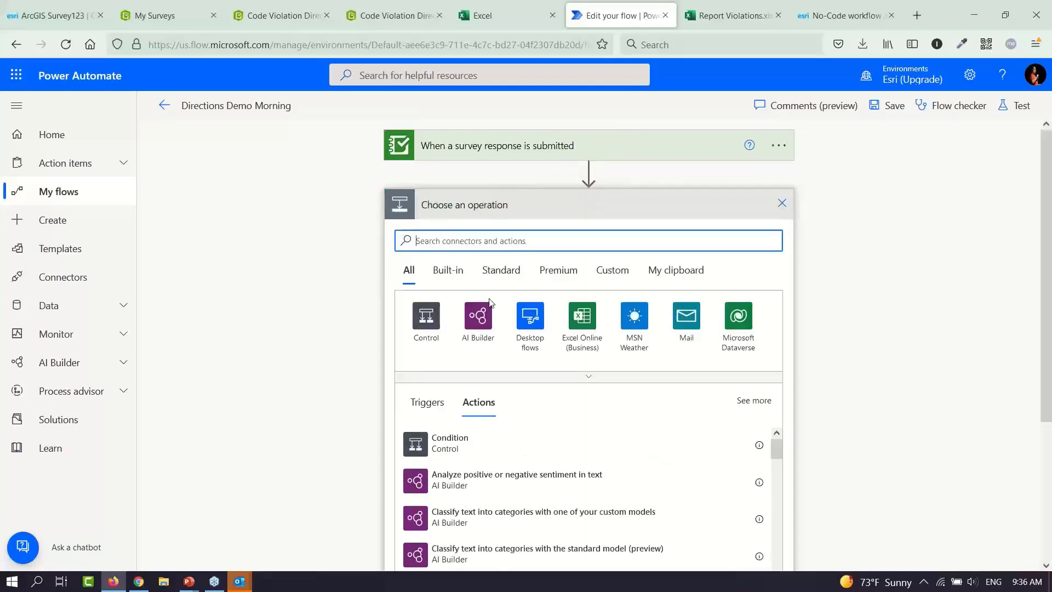
left_click(480, 323)
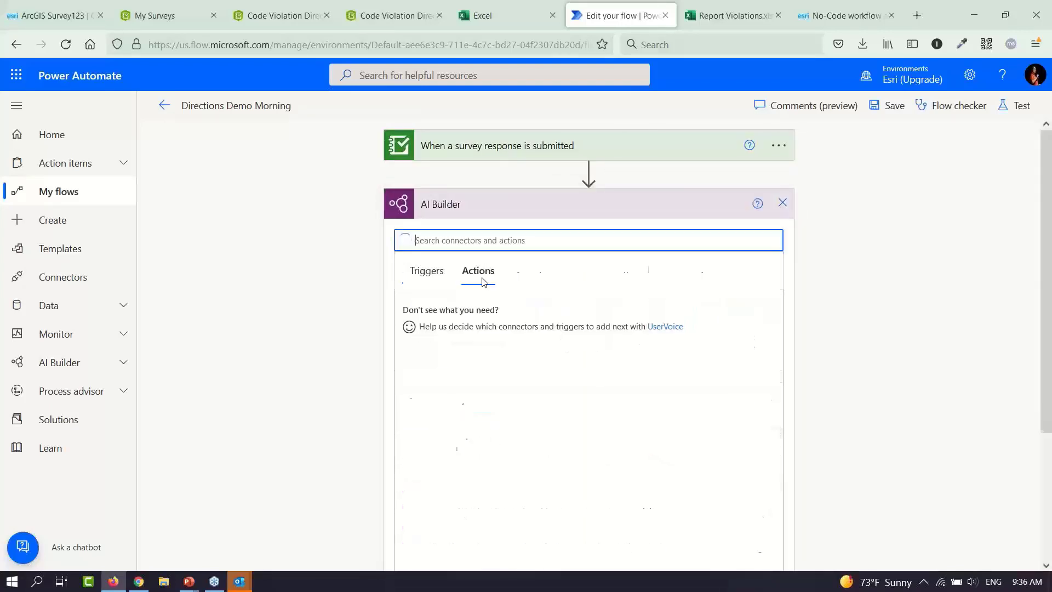
type("tra")
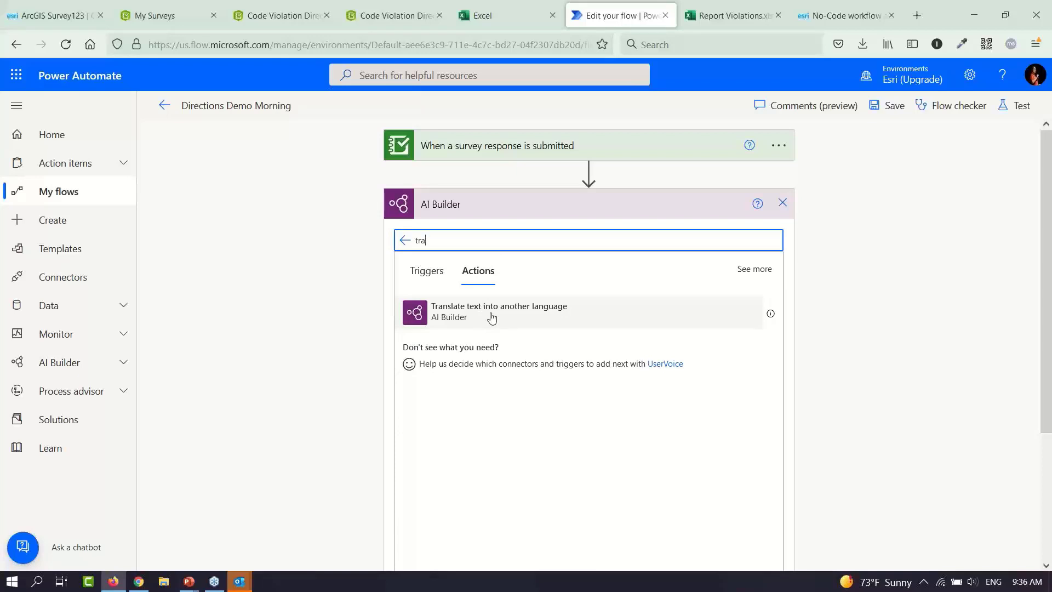
left_click(502, 317)
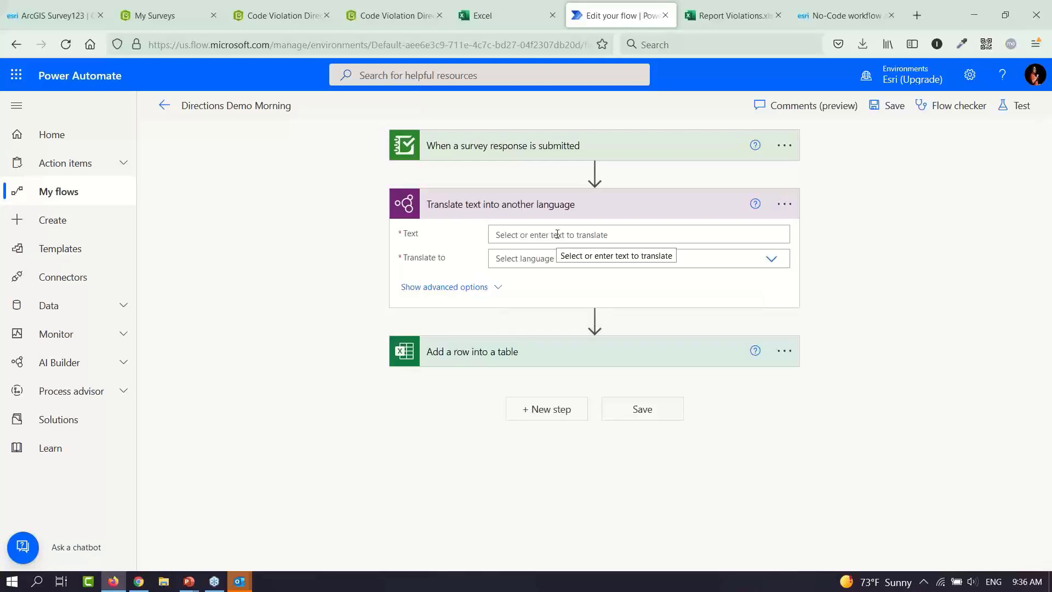
Set the translate action to translate the survey's Comments field into English
left_click(557, 235)
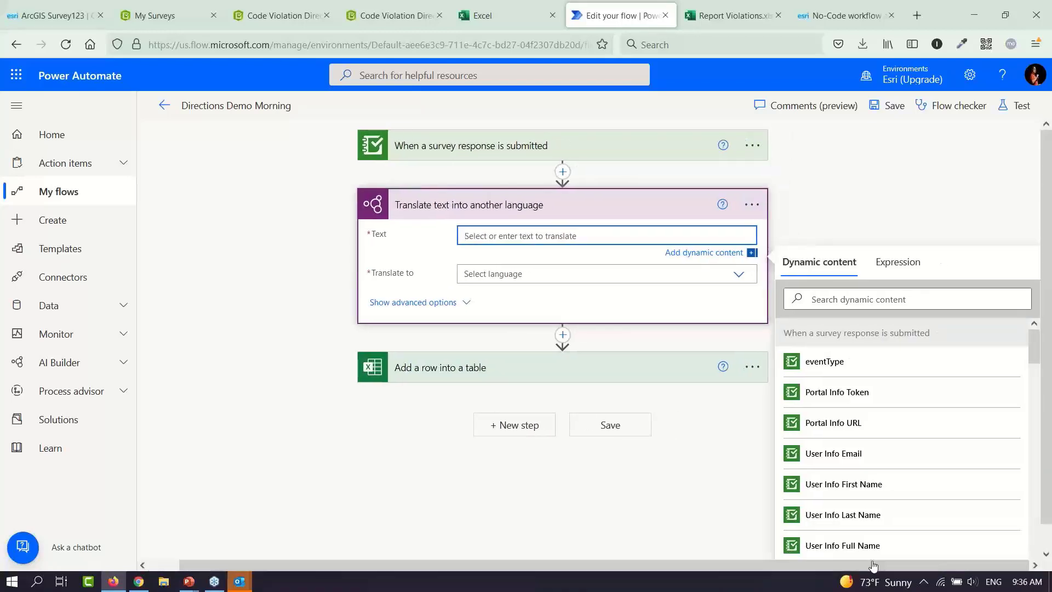
left_click(846, 298)
type("comm")
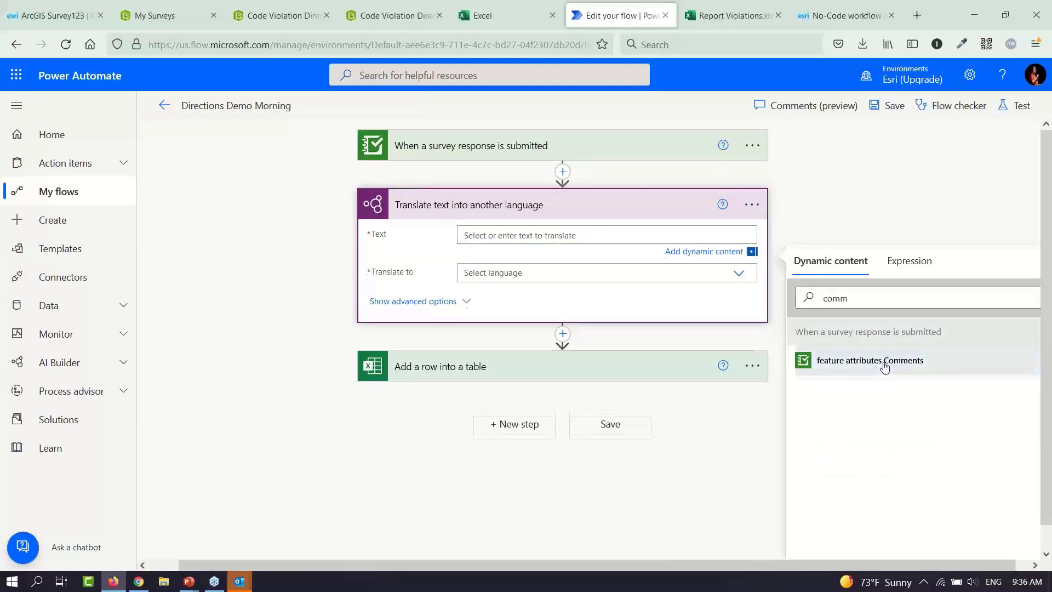
left_click(884, 364)
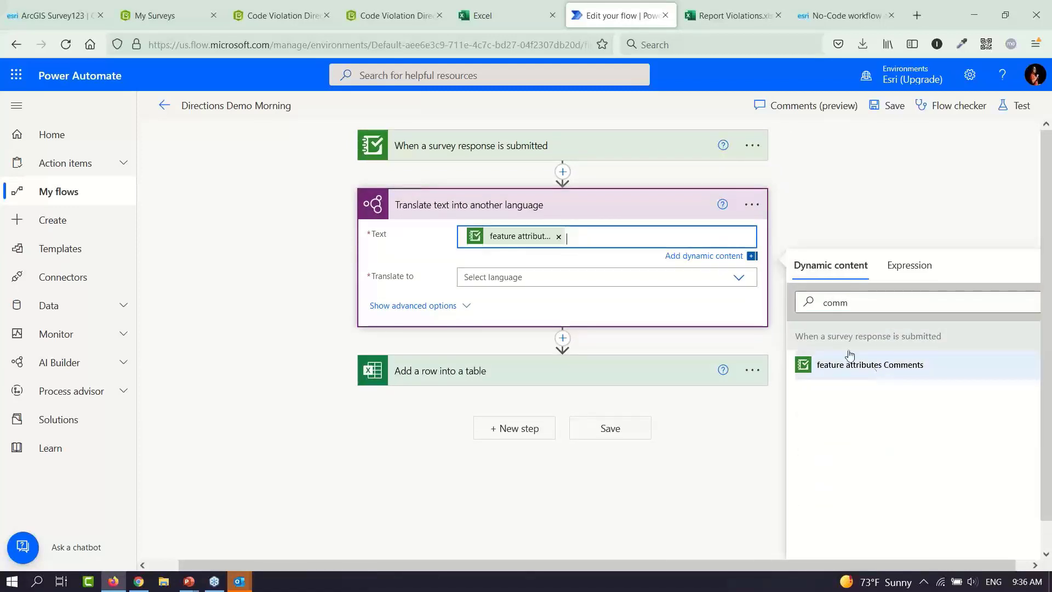
left_click(651, 278)
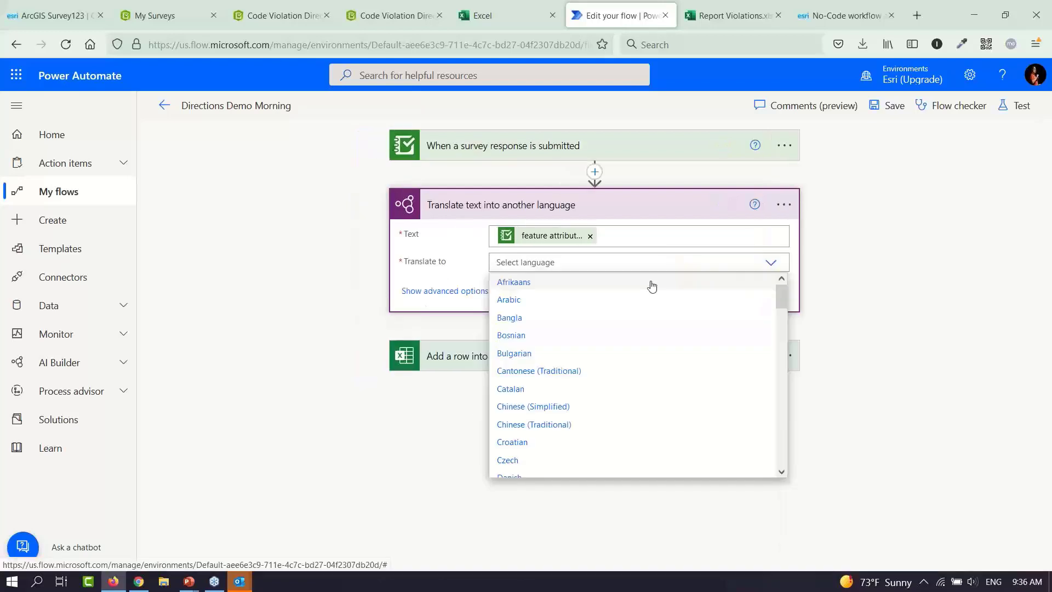
type("en")
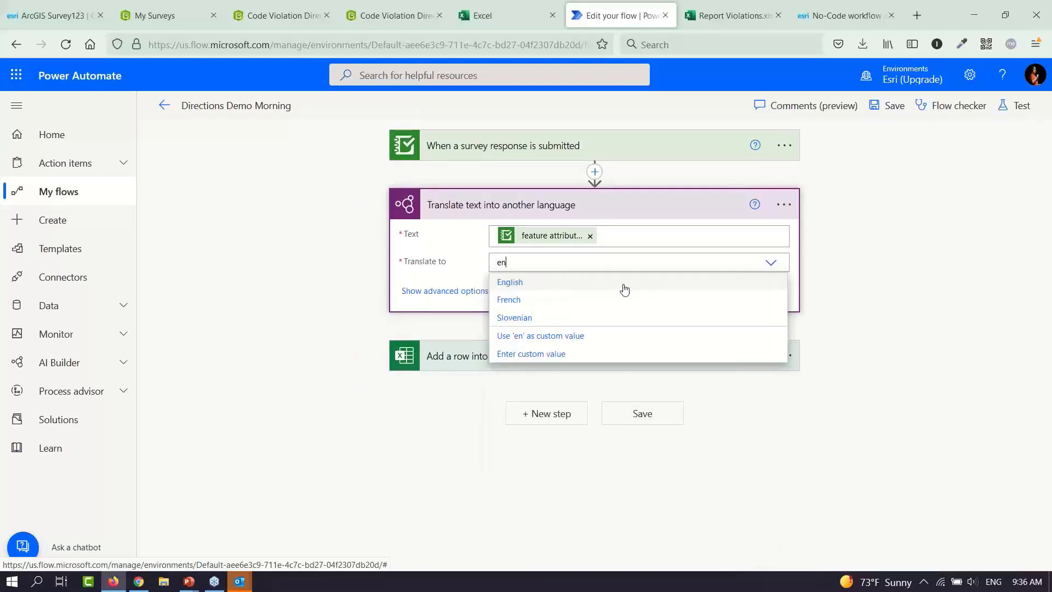
left_click(622, 285)
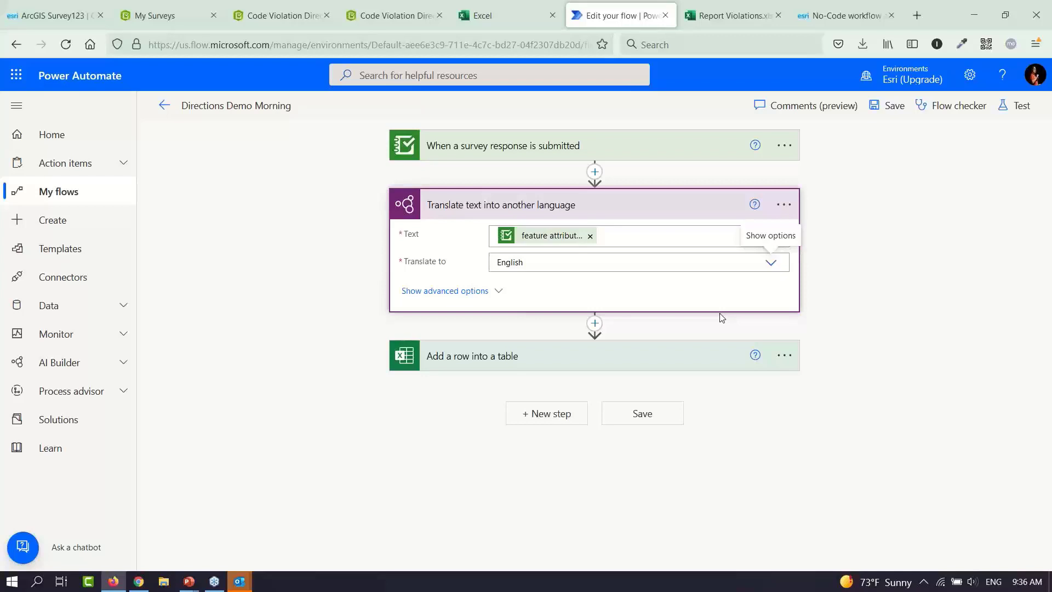
Map Comments in English in the Add a row step to Translated text and save the flow
left_click(651, 362)
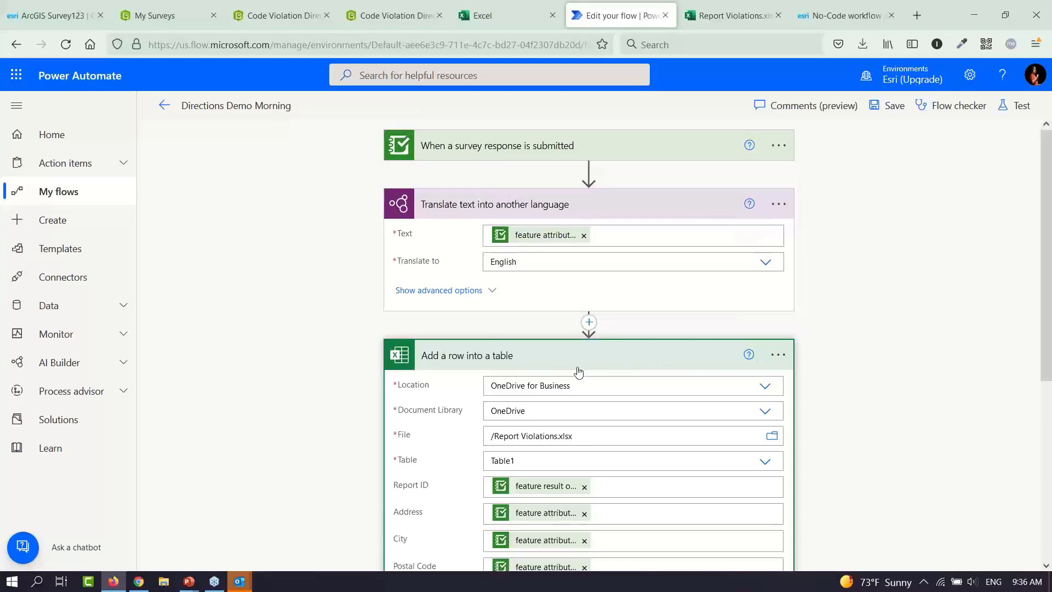
left_click_drag(1045, 345, 1046, 524)
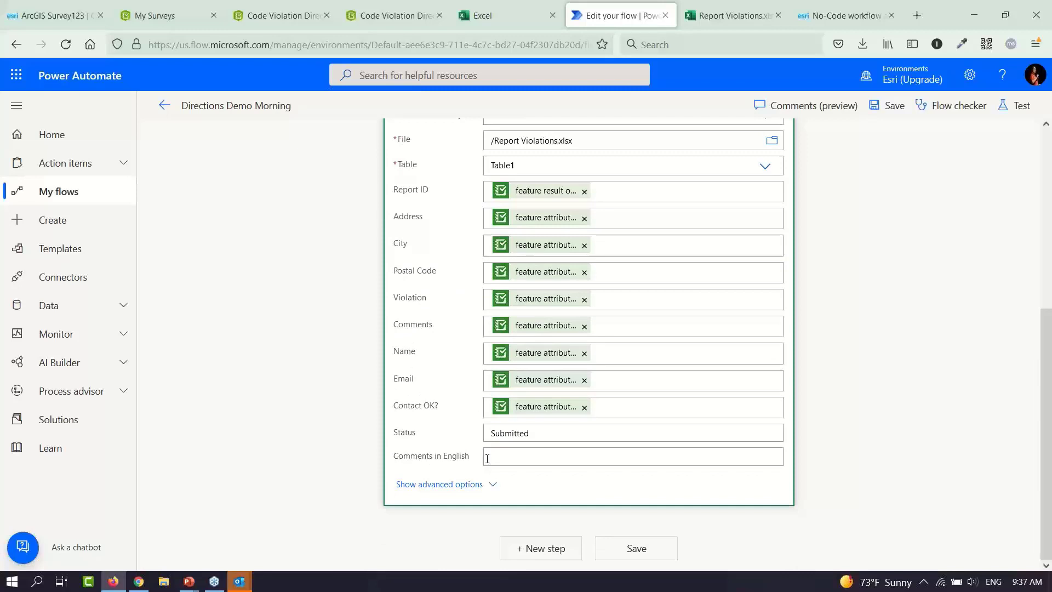
left_click(504, 457)
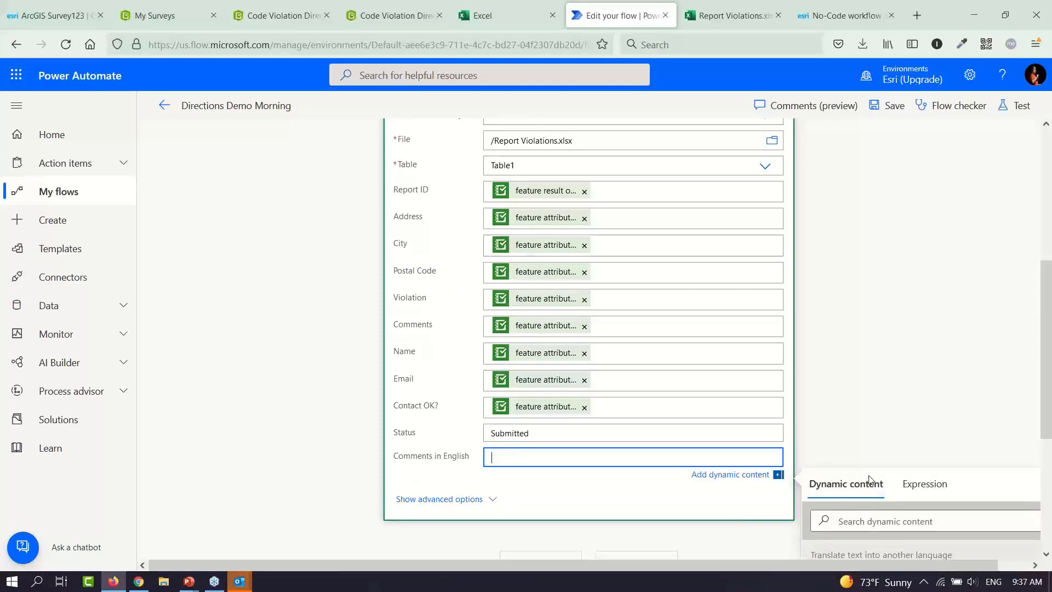
scroll(1048, 361, "down", 5)
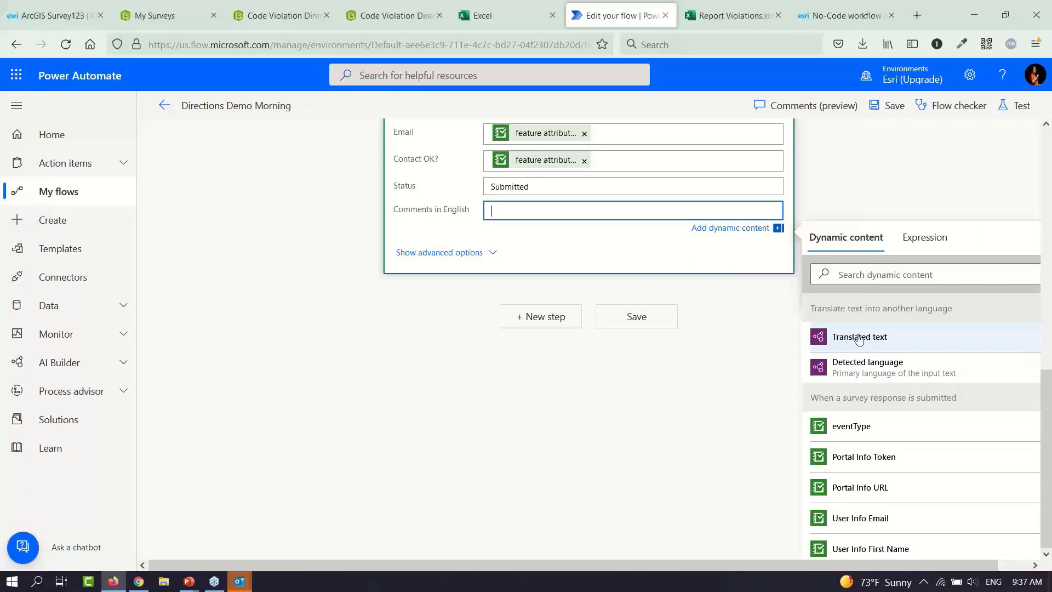
left_click(859, 338)
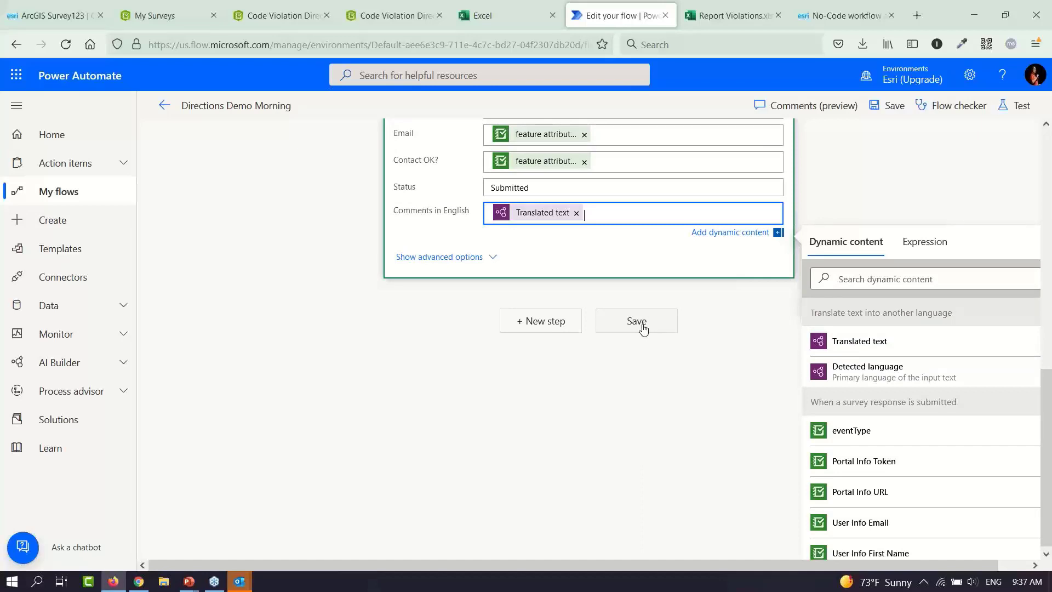
left_click(643, 328)
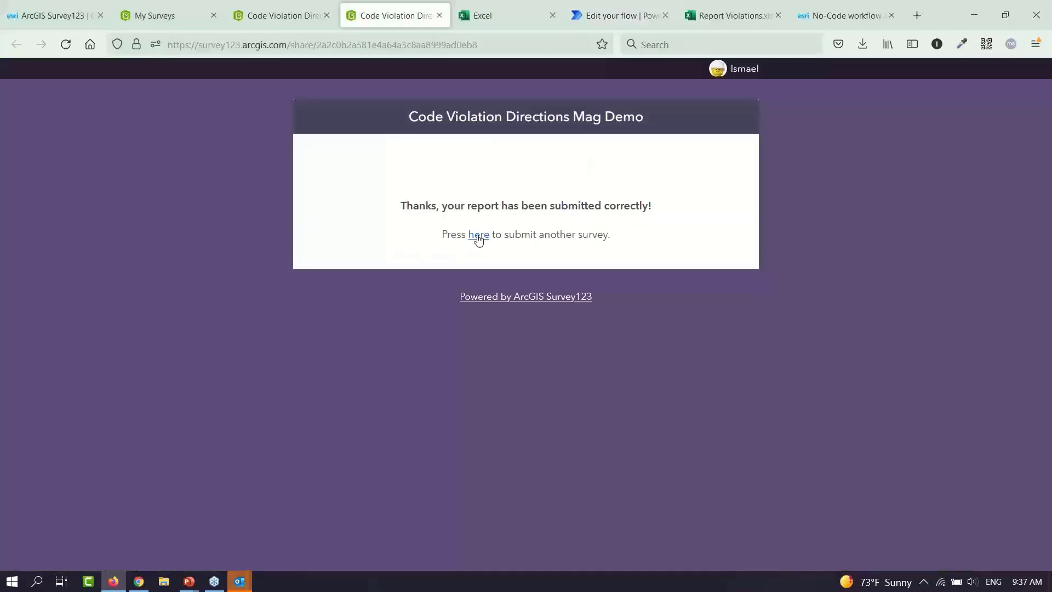
left_click(477, 235)
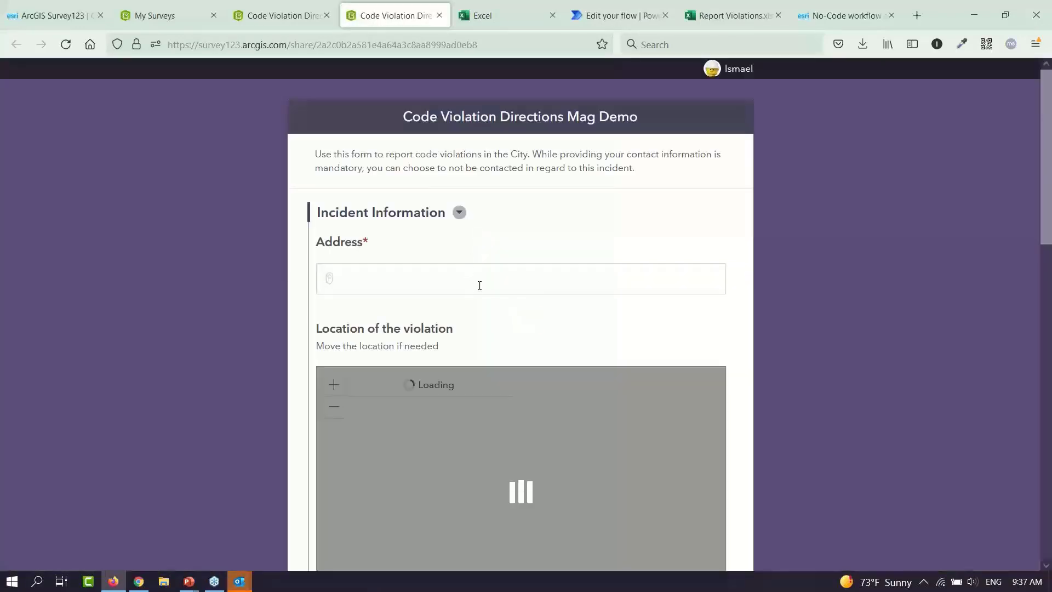
left_click(484, 280)
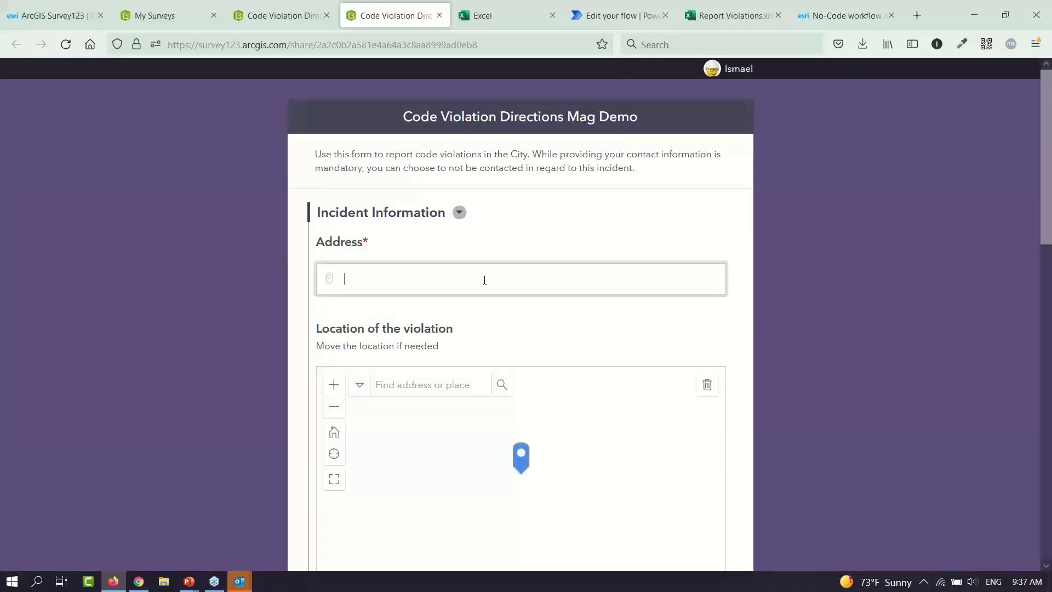
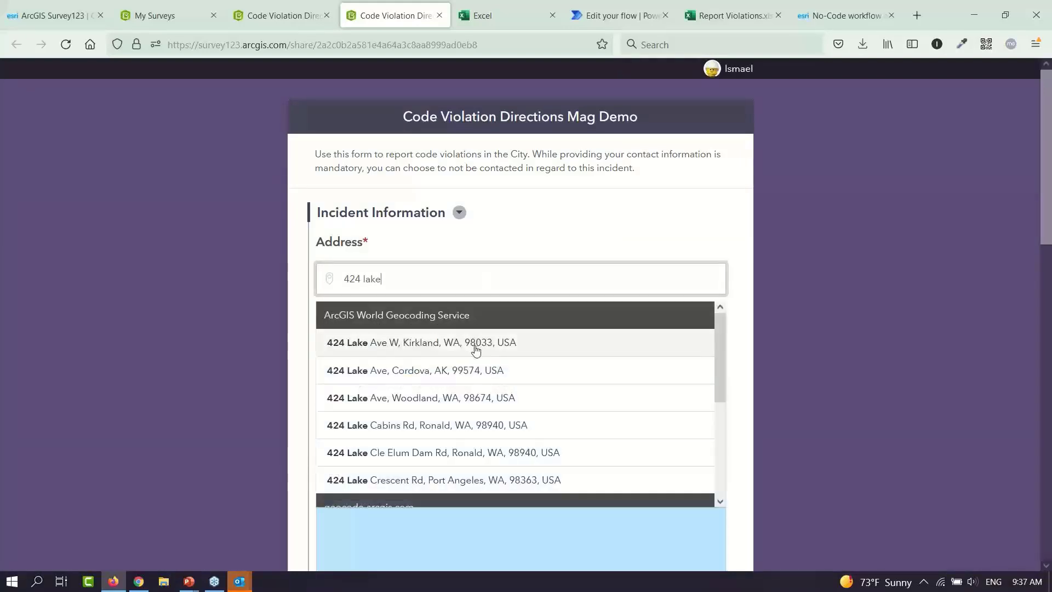
left_click(474, 344)
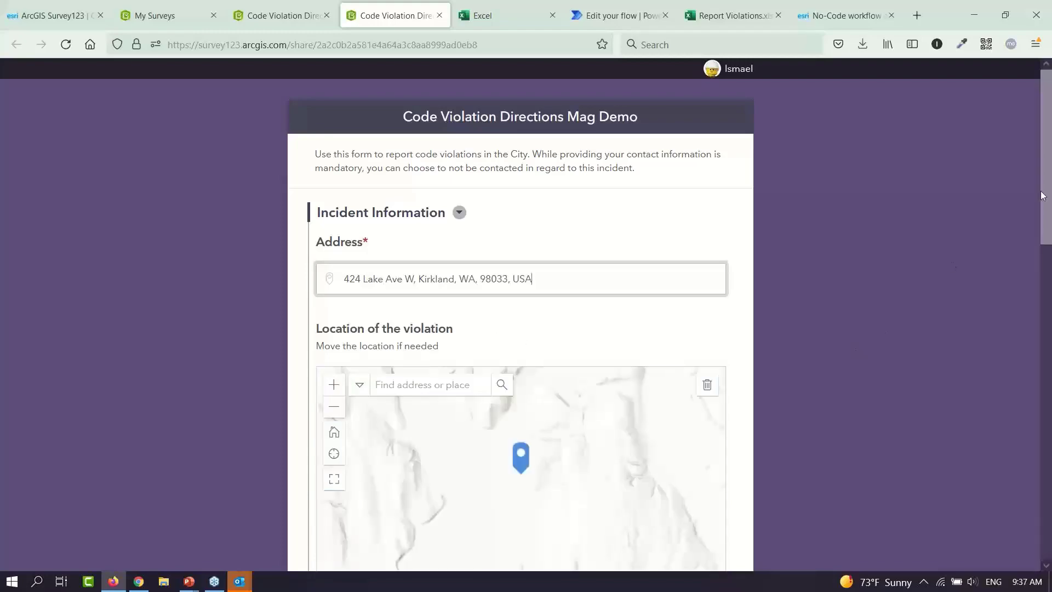
Choose Abandoned vehicles and comment 'Un coche de color rojo. Esta abandonado desde hace dos meses.'
scroll(1044, 308, "down", 4)
scroll(1041, 362, "down", 3)
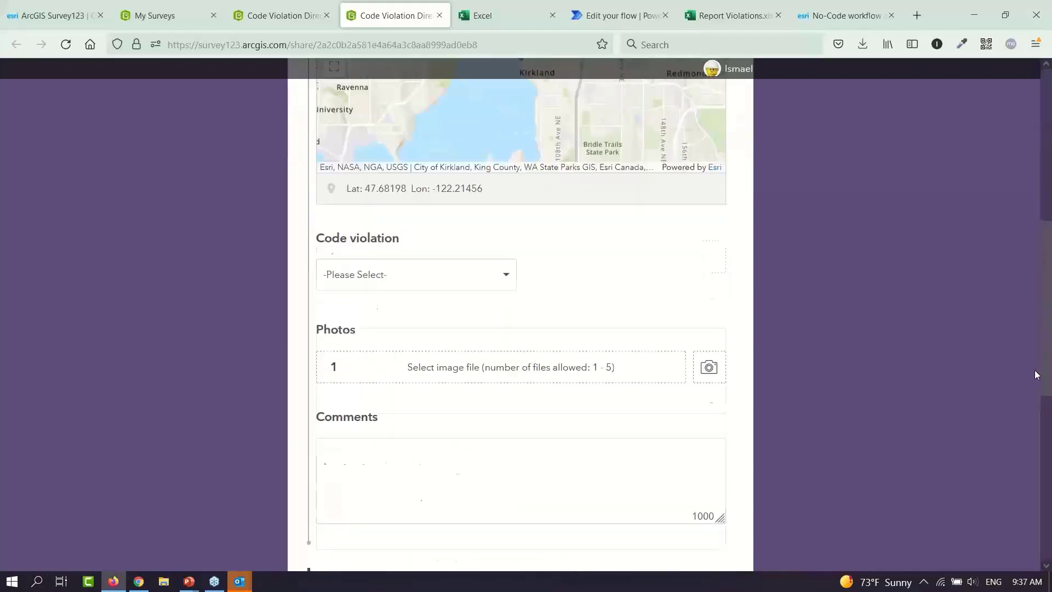
scroll(1040, 362, "down", 3)
left_click(502, 130)
left_click(465, 206)
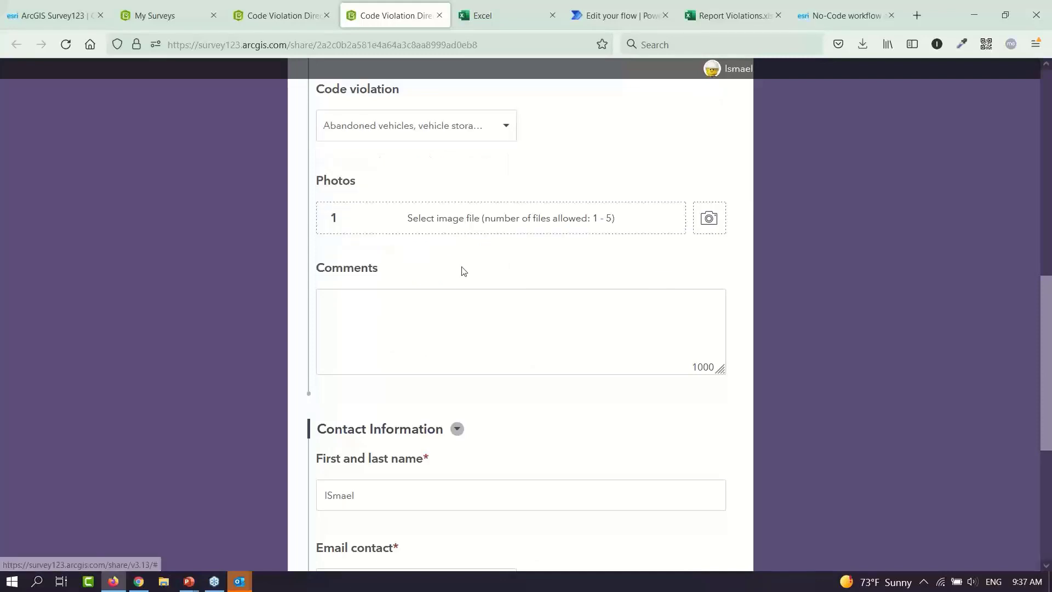
left_click(460, 310)
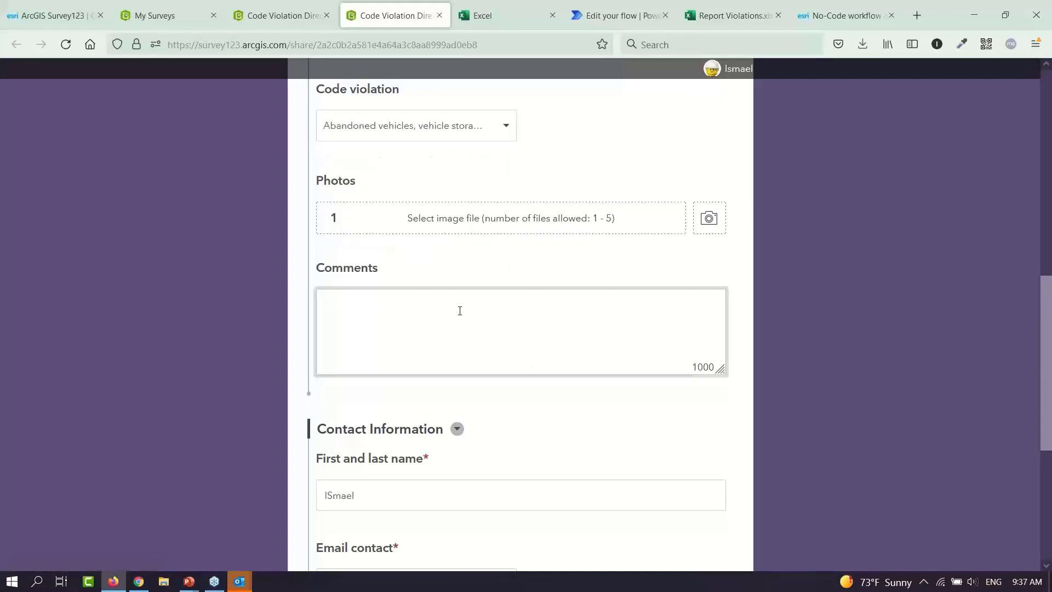
type("Un coche de colr r")
key("BackSpace")
key("BackSpace")
type("or rojo. Est")
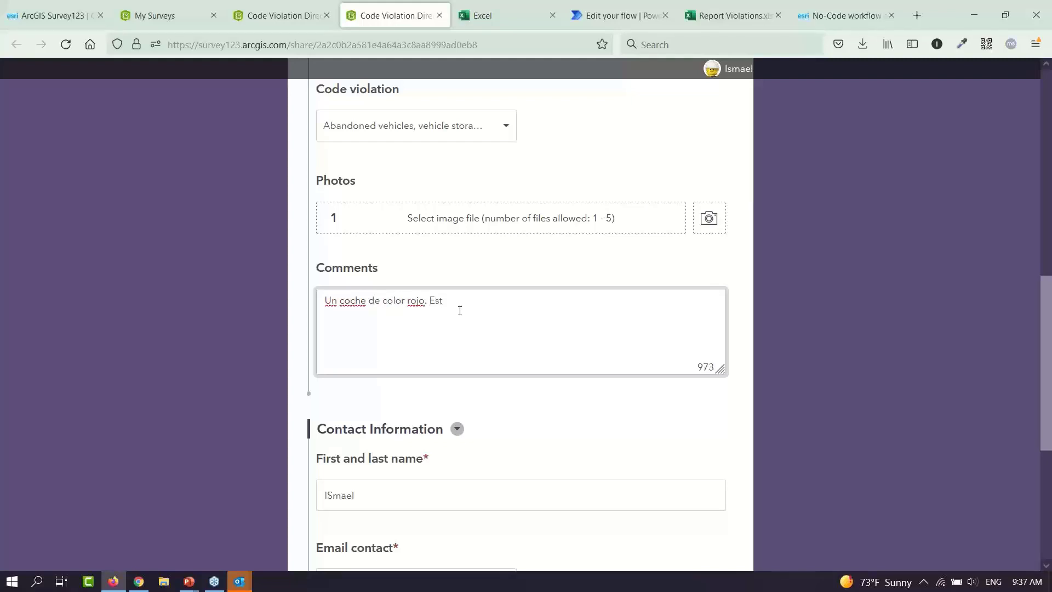
type("a abandonado desd")
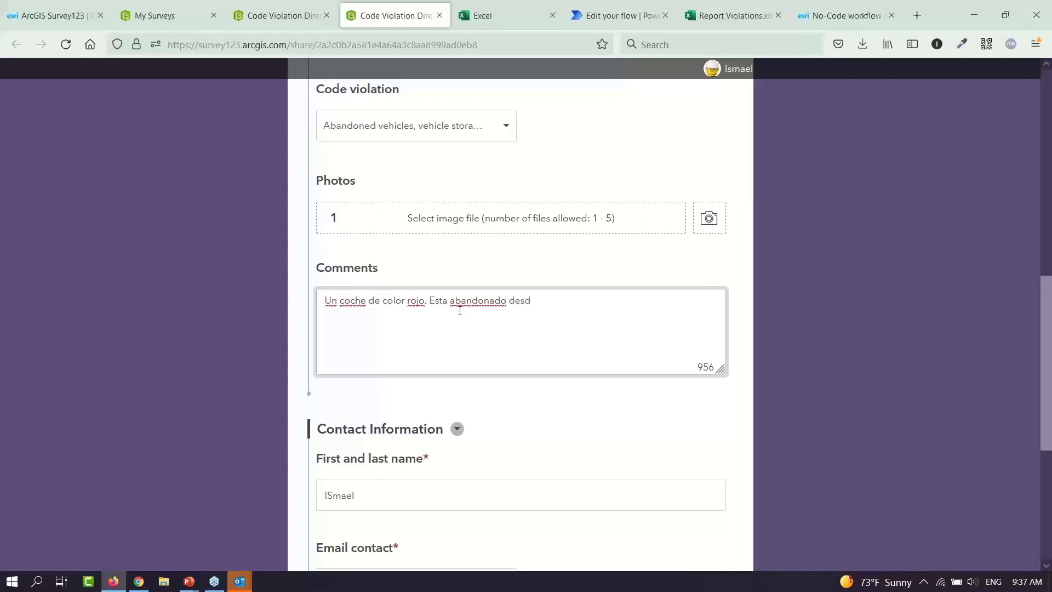
type("e hace dos meses.")
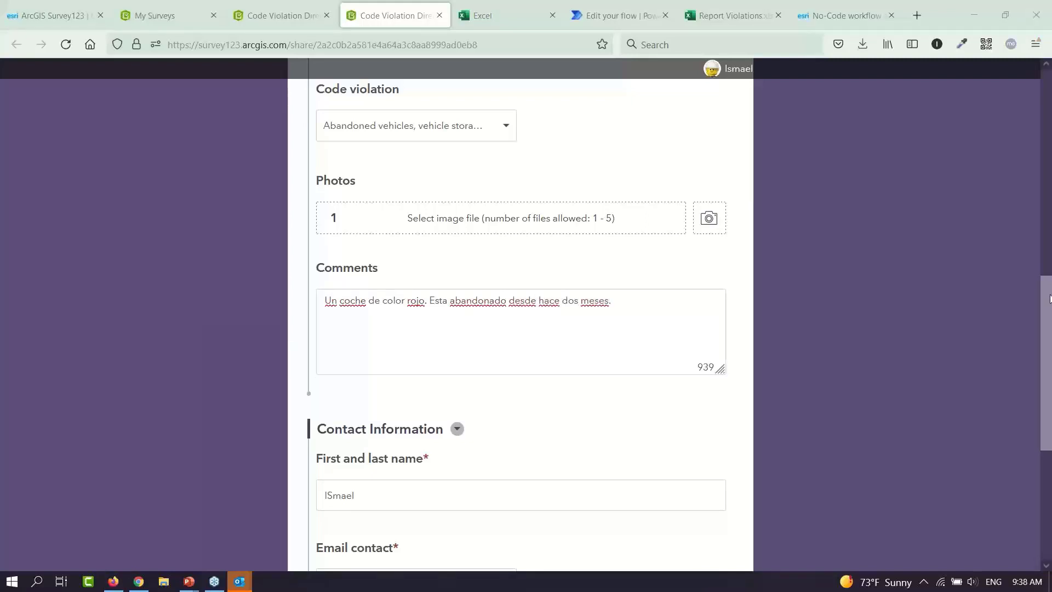
Answer Yes to being contacted and submit the report
left_click(1047, 335)
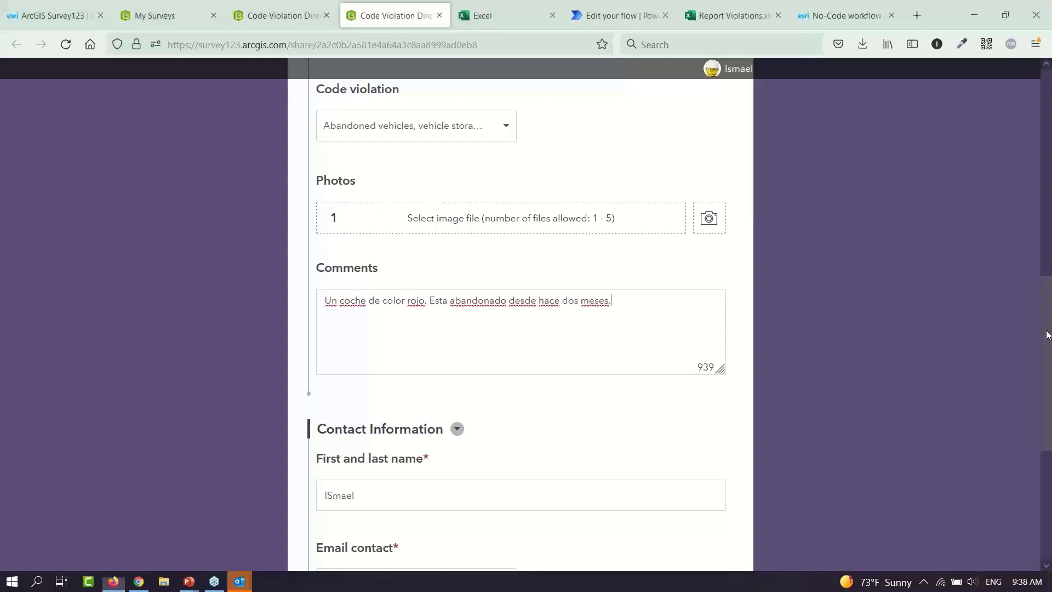
scroll(1047, 336, "down", 5)
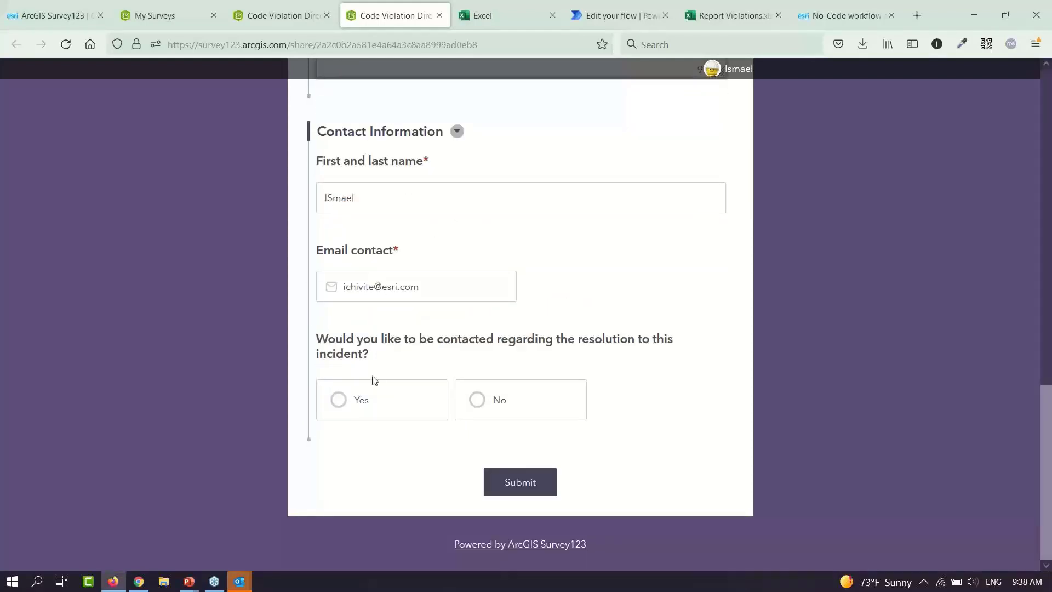
left_click(364, 403)
left_click(522, 491)
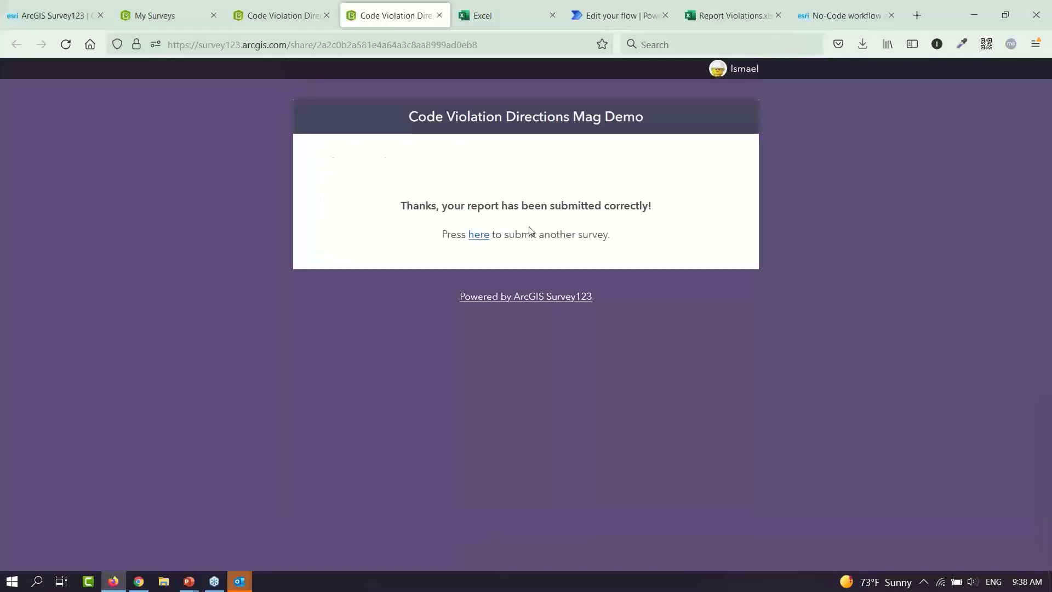
left_click(722, 18)
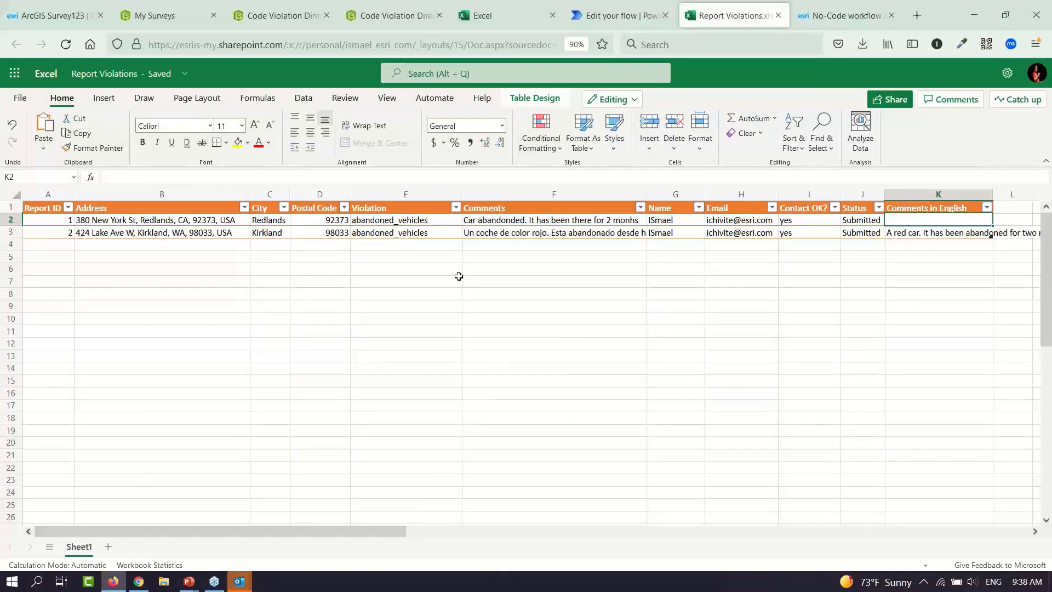
Check row 3's Spanish comment in F3 against its English translation in column K
left_click(491, 233)
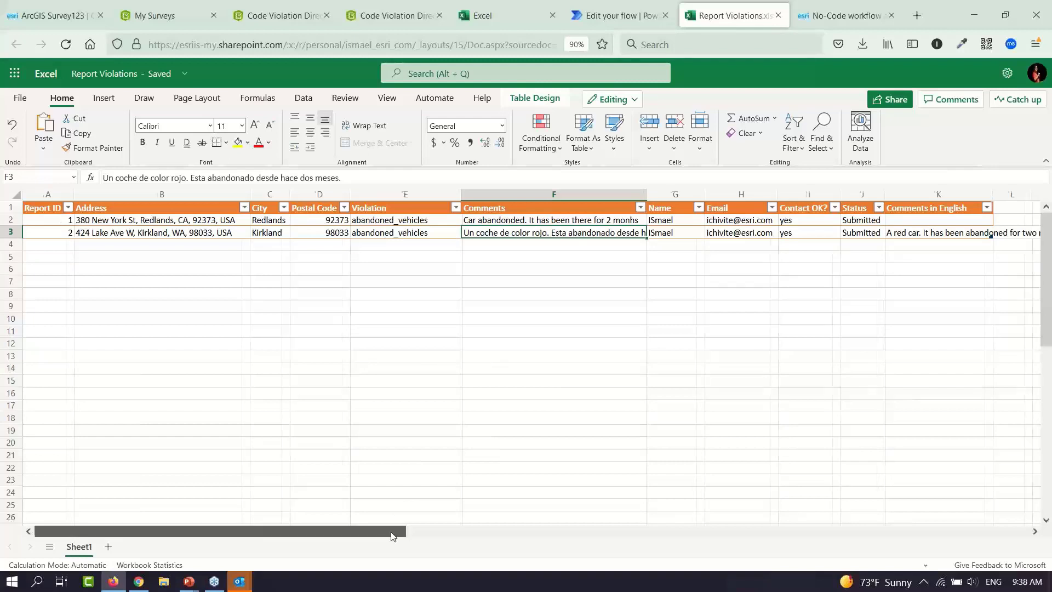
left_click_drag(393, 535, 544, 536)
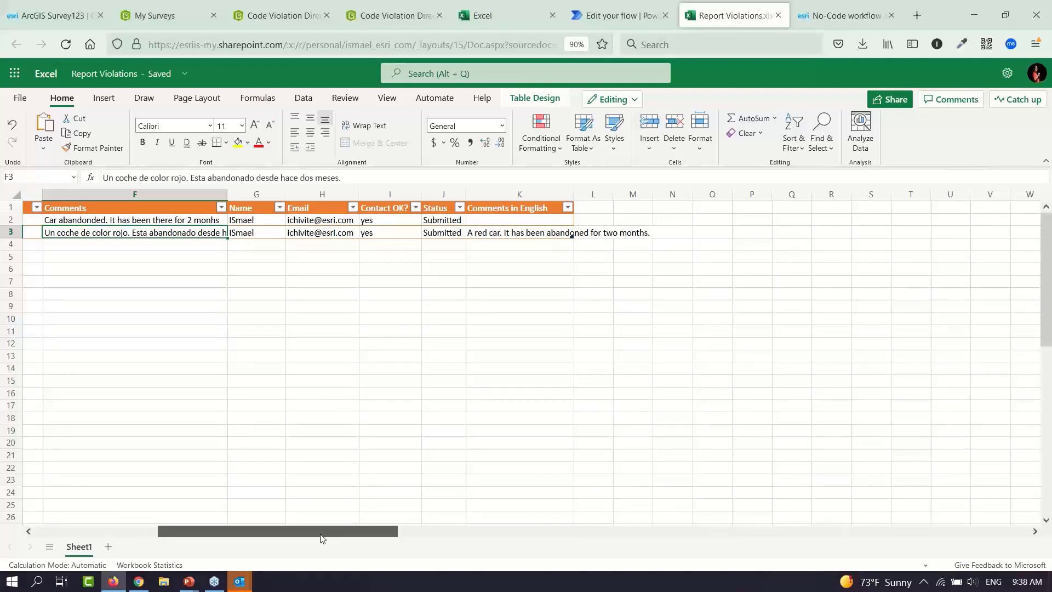
left_click_drag(323, 538, 199, 539)
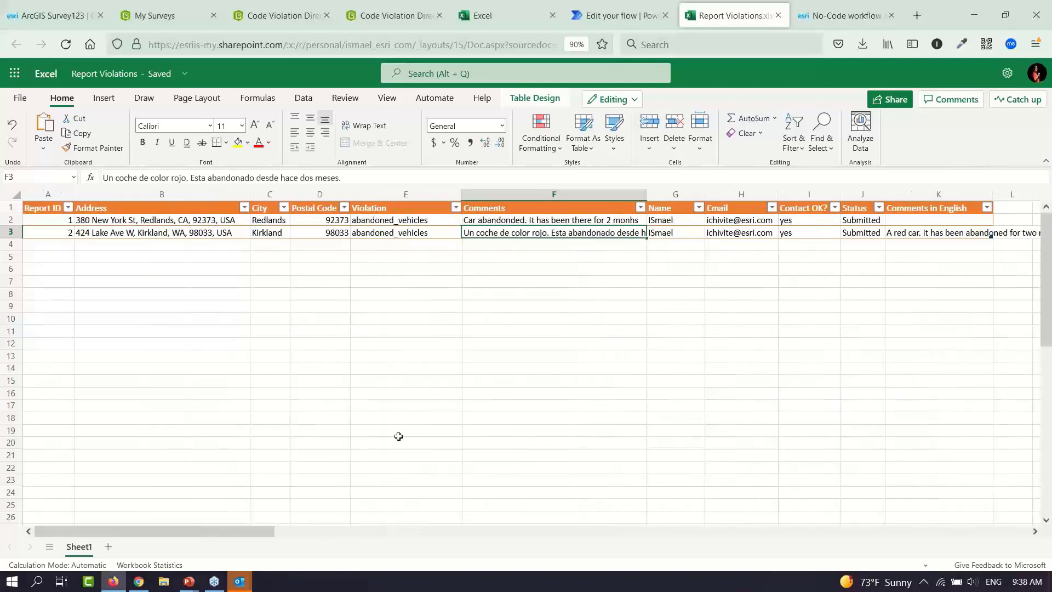
left_click(630, 17)
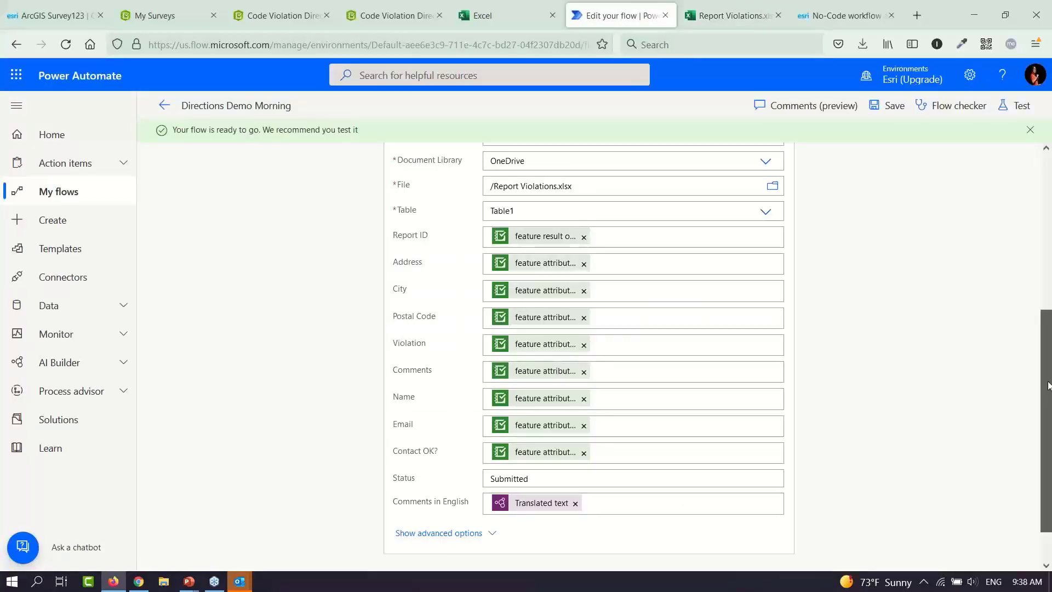
Add a parallel branch after the survey trigger with an Office 365 Outlook Send an email (V2) action
left_click_drag(1048, 385, 1049, 212)
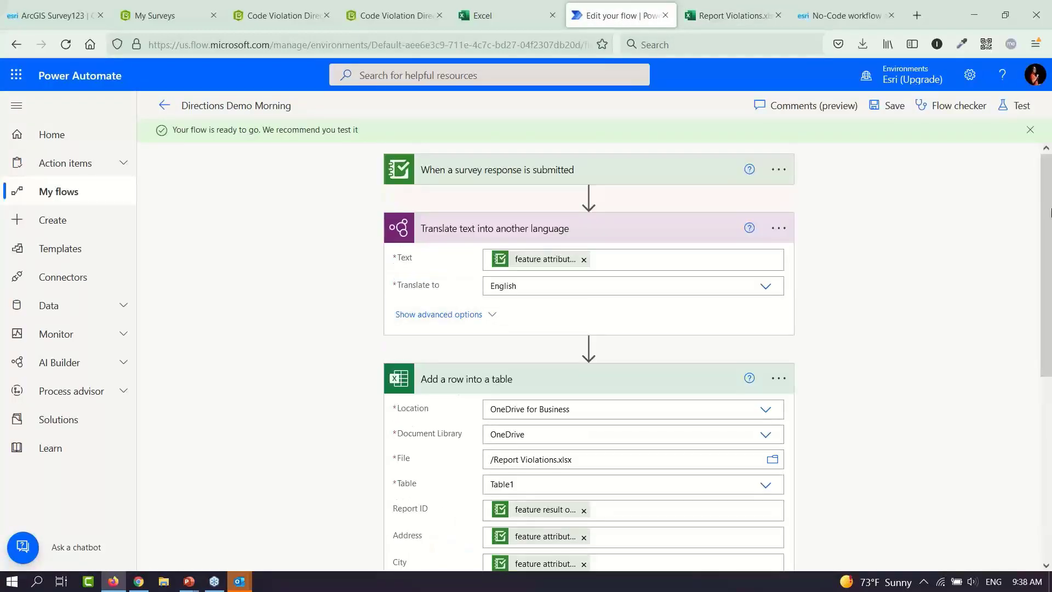
left_click(588, 196)
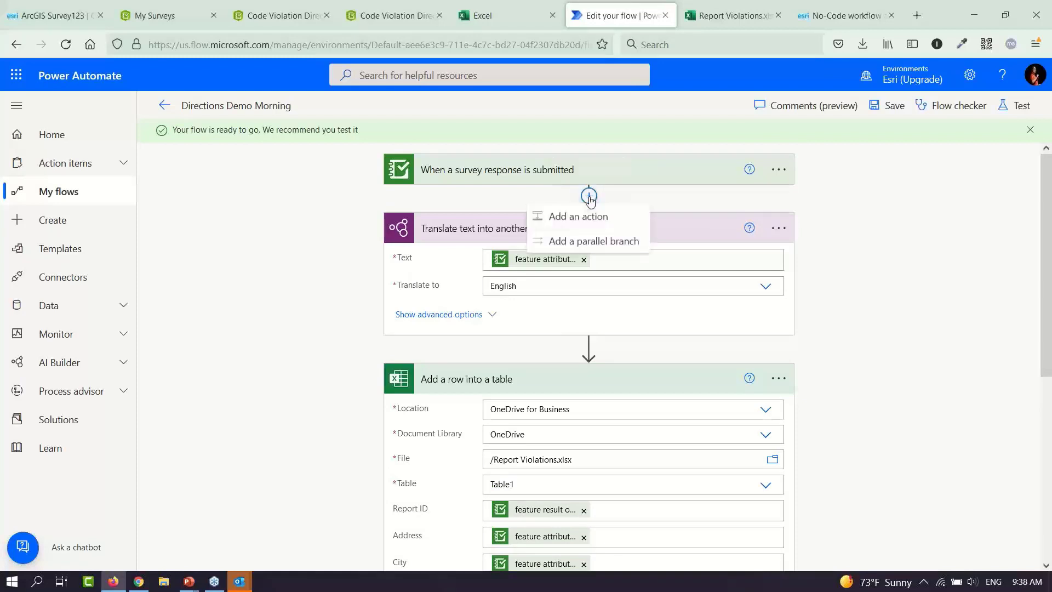
left_click(600, 246)
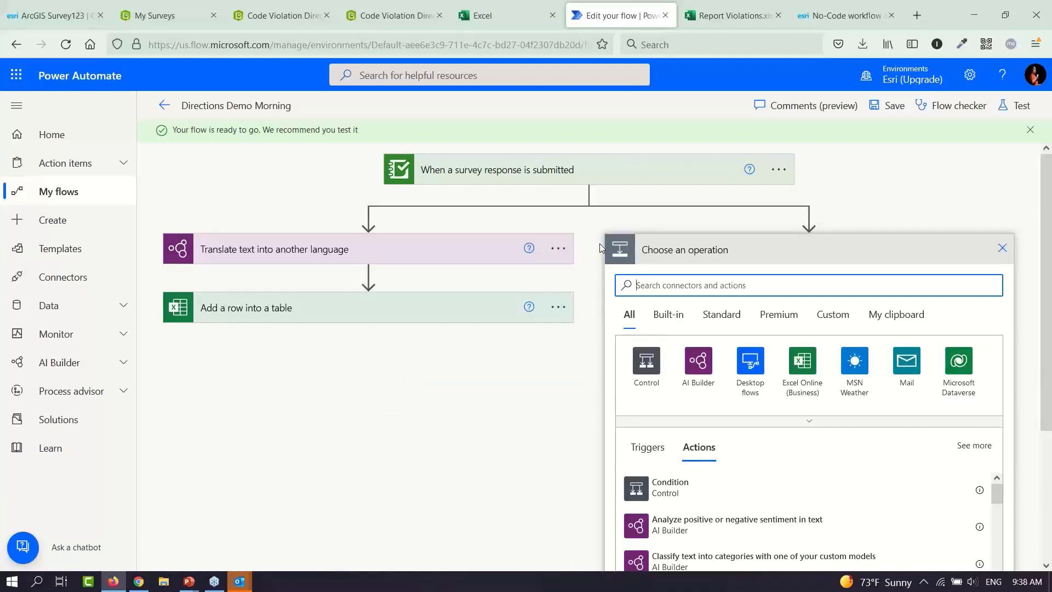
type("out")
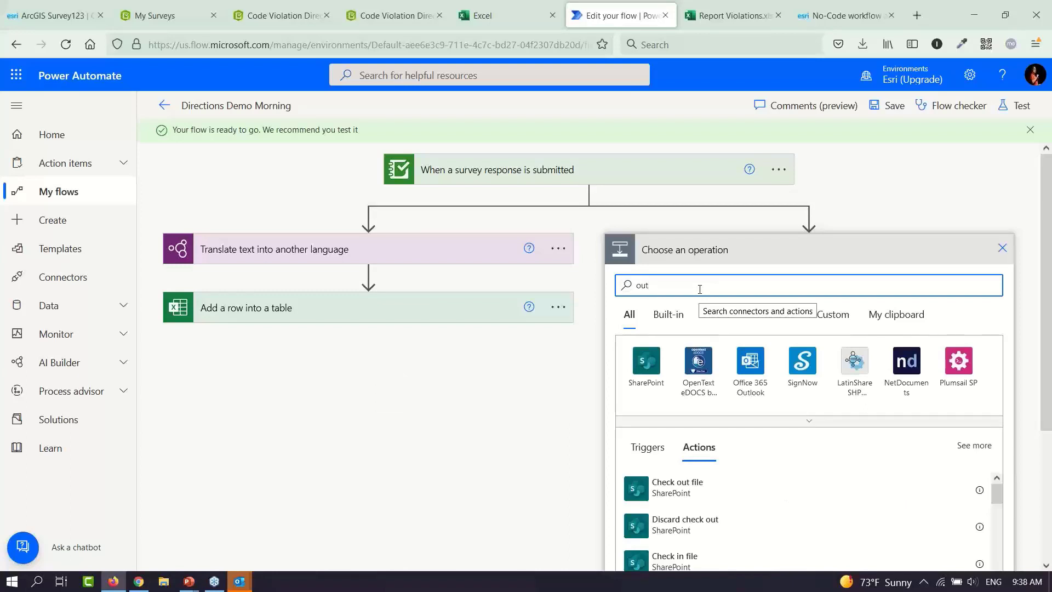
left_click(749, 362)
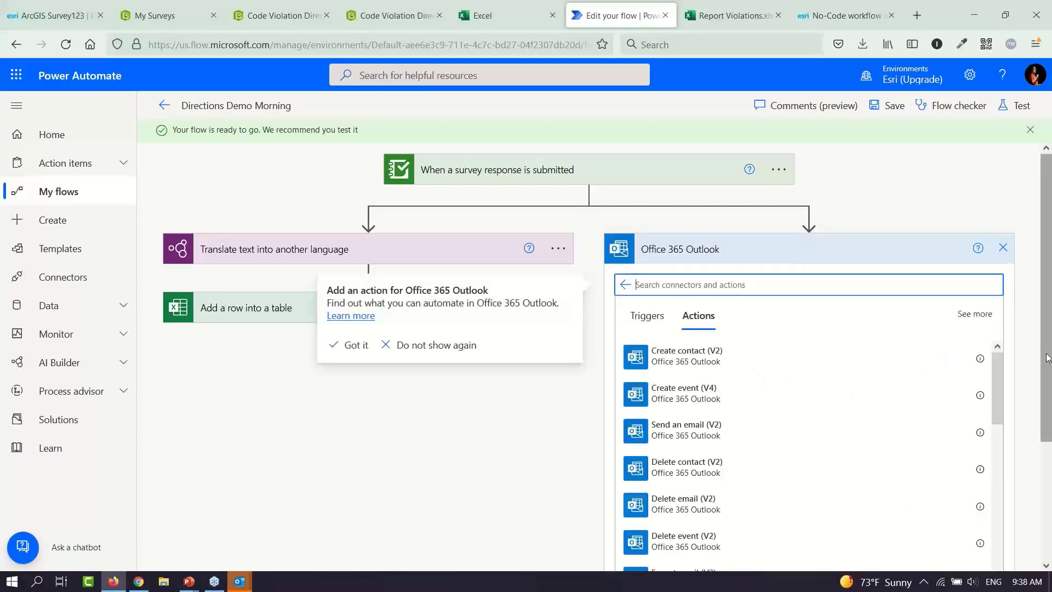
left_click_drag(1047, 356, 1049, 460)
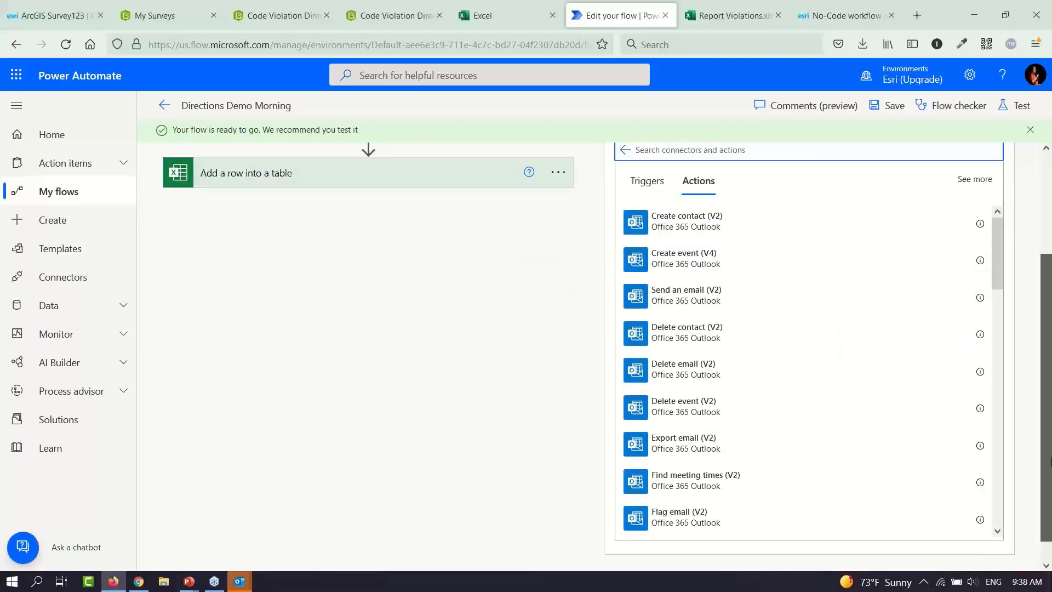
type("send e")
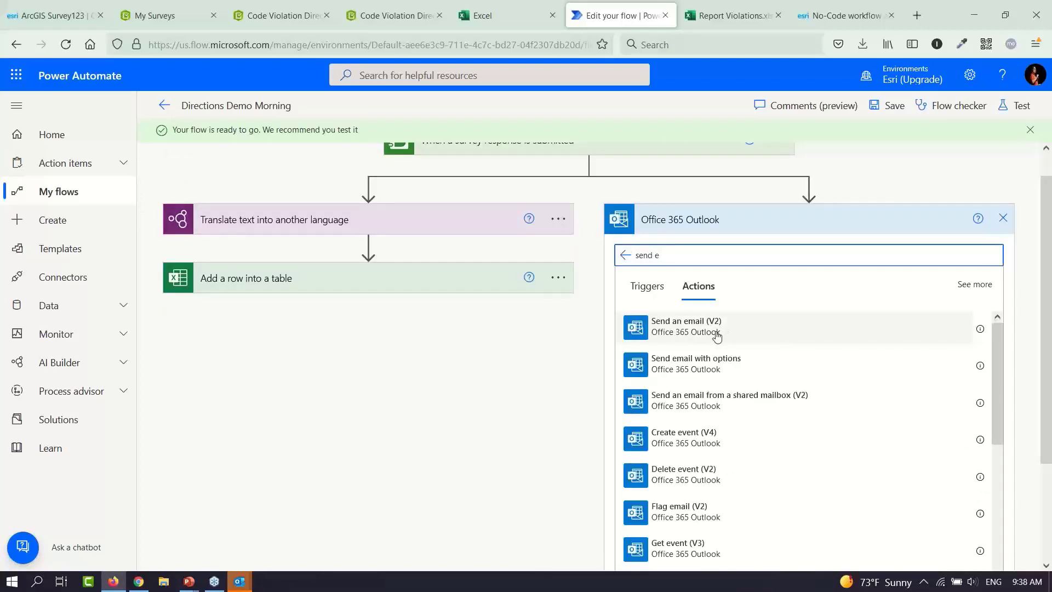
left_click(716, 334)
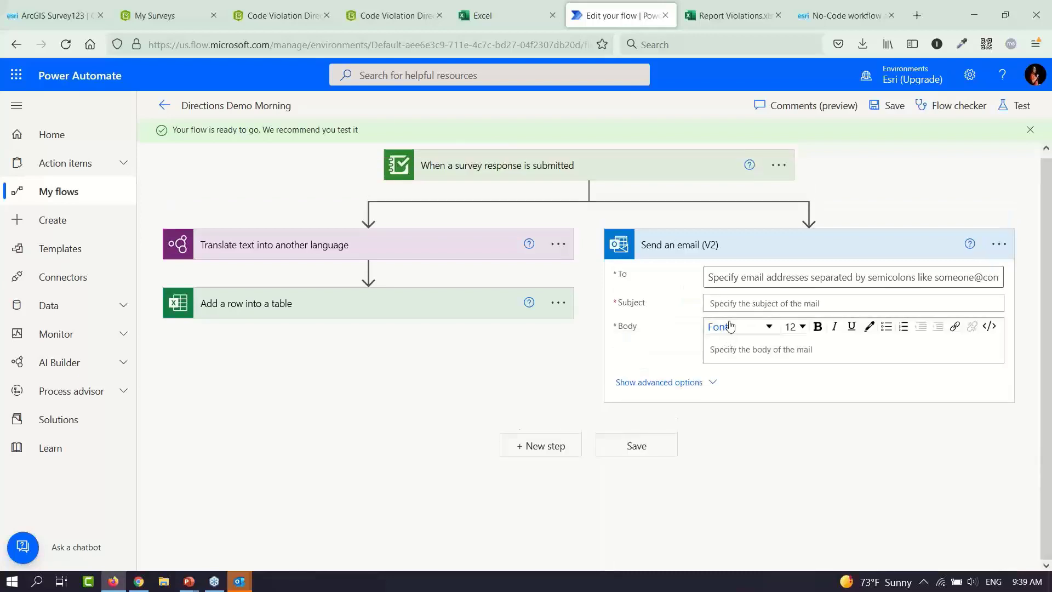
Set the email's To field to the survey's 'feature attributes Email contact' value
left_click(751, 277)
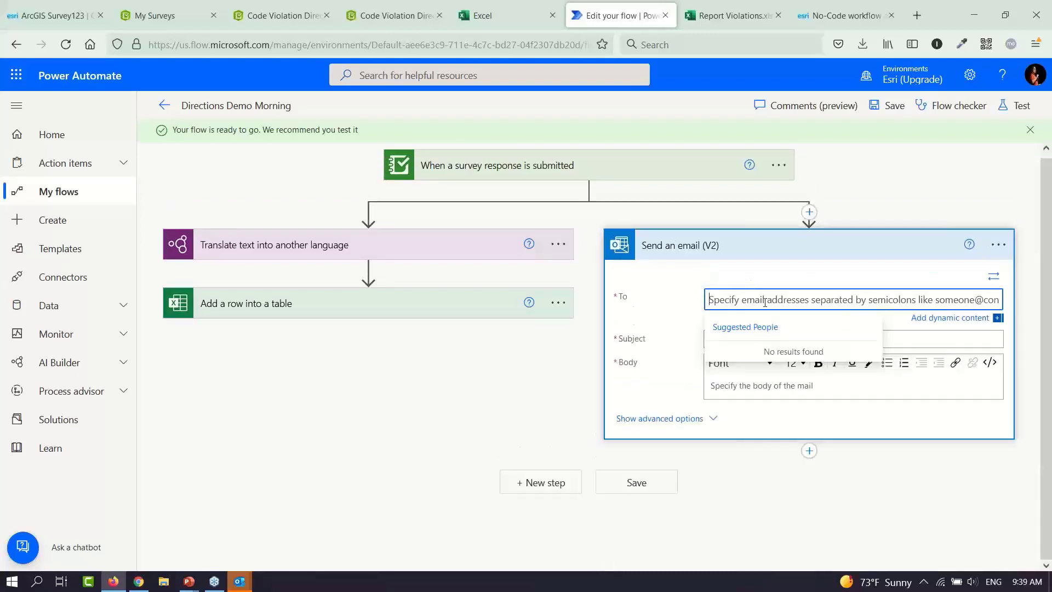
left_click(945, 319)
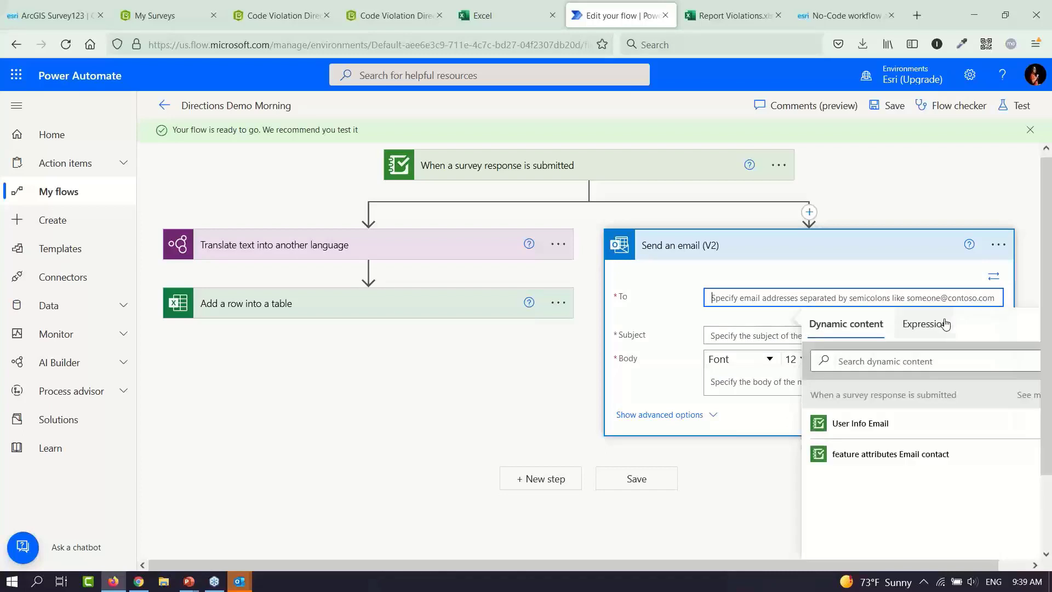
left_click(920, 464)
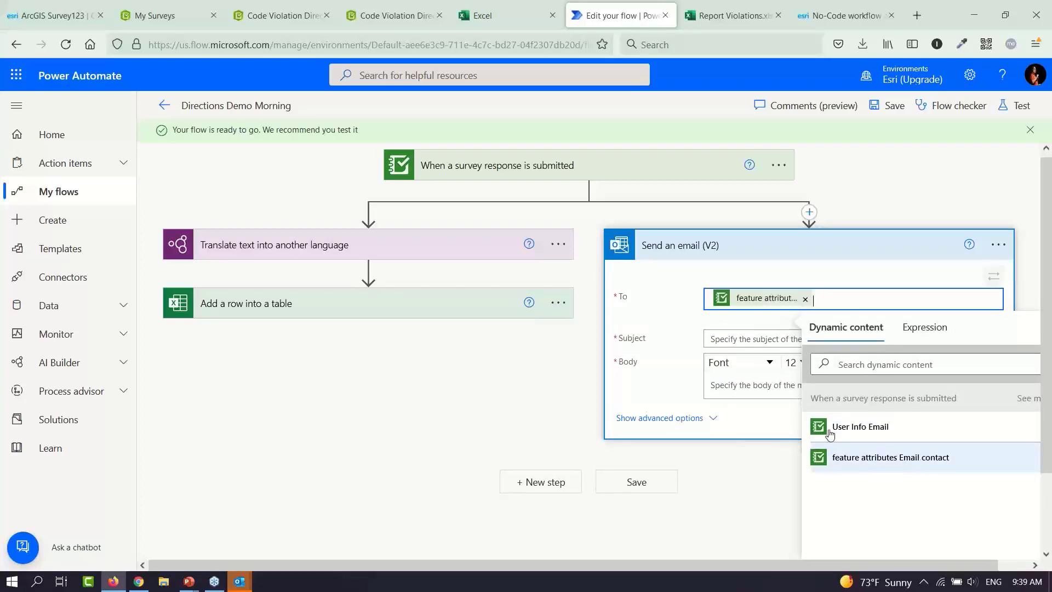
left_click(759, 339)
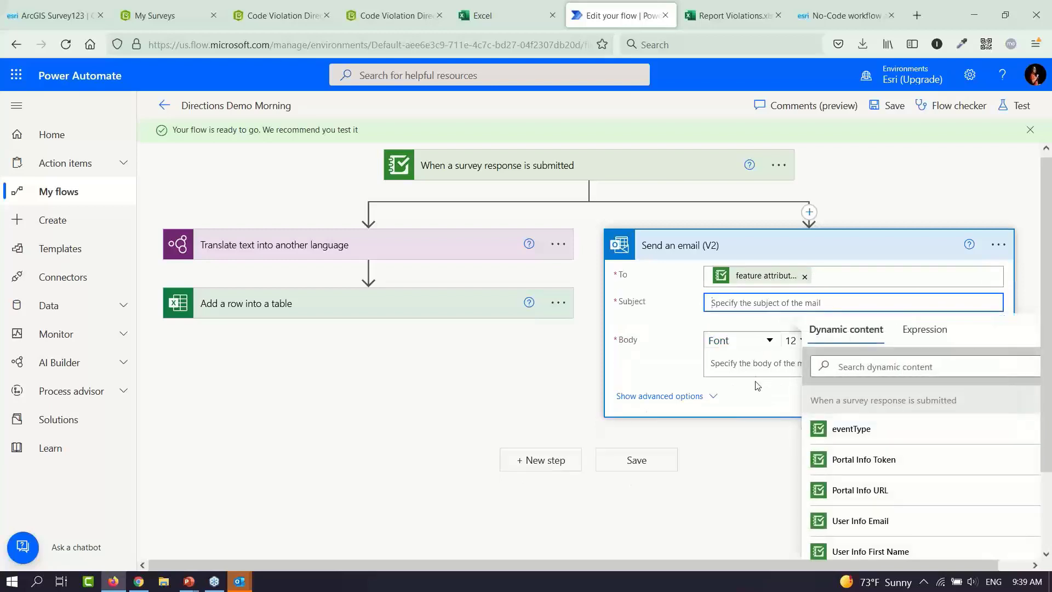
left_click(759, 365)
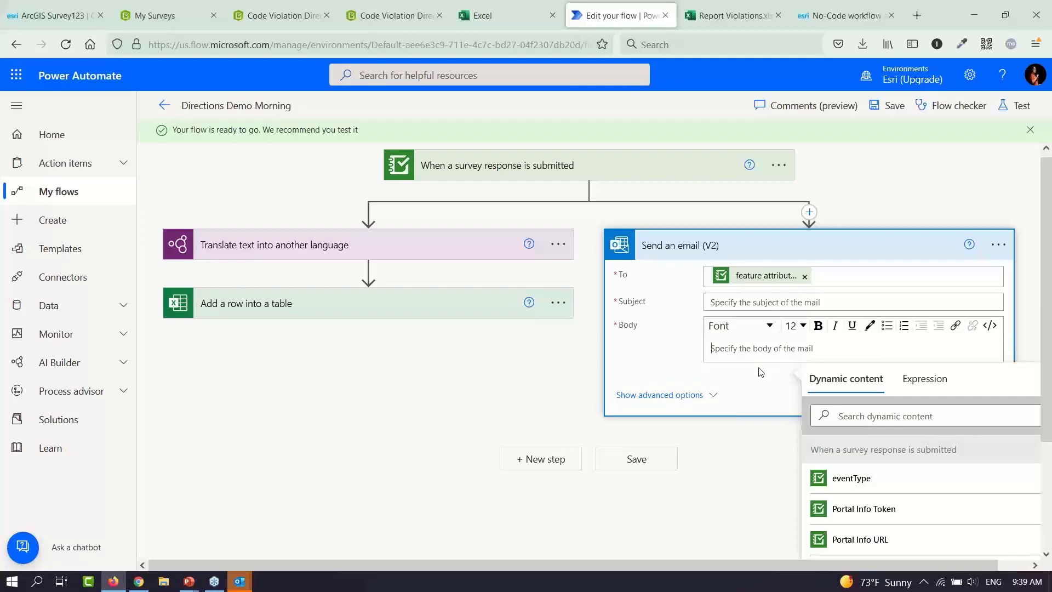
key("alt+Tab")
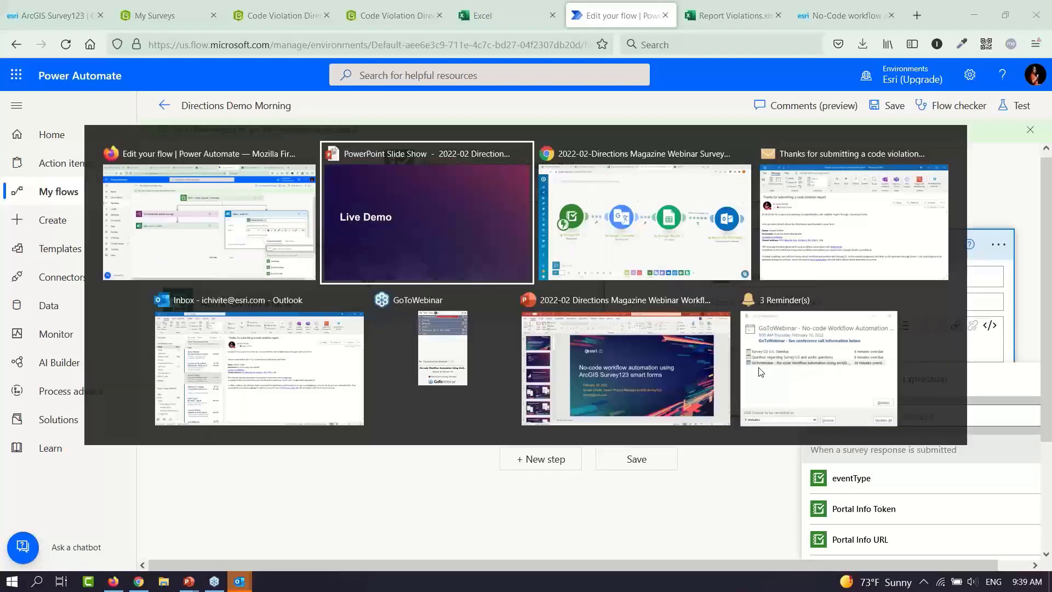